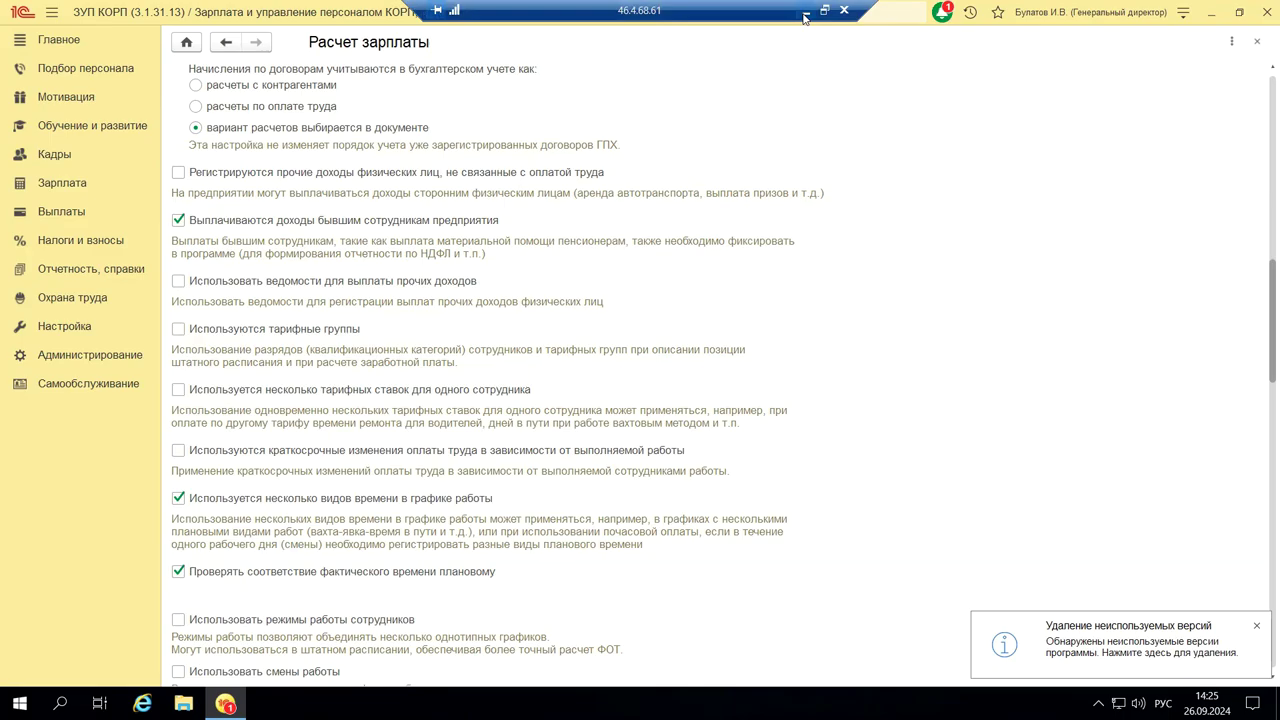
Step: Switch to the PowerPoint presentation and show slide 8 on the Почасовая оплата settings needed for the shift schedule
left_click(805, 14)
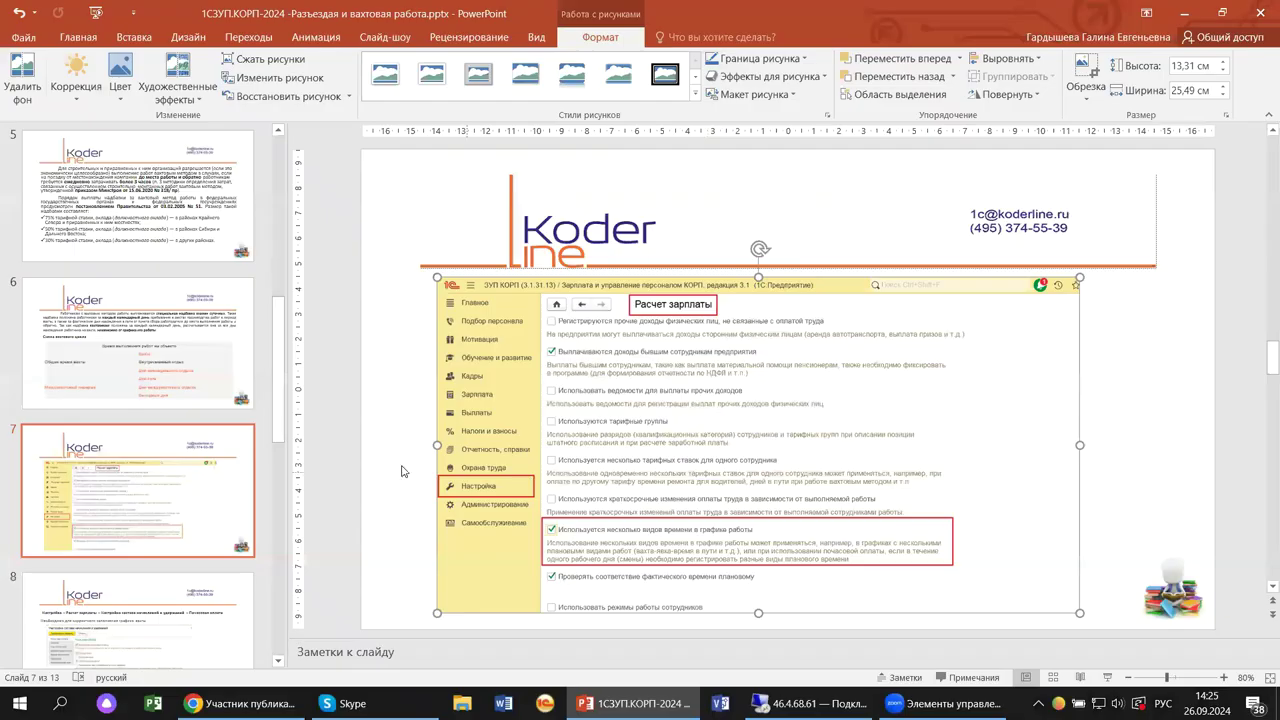
left_click(230, 457)
scroll(230, 457, "down", 3)
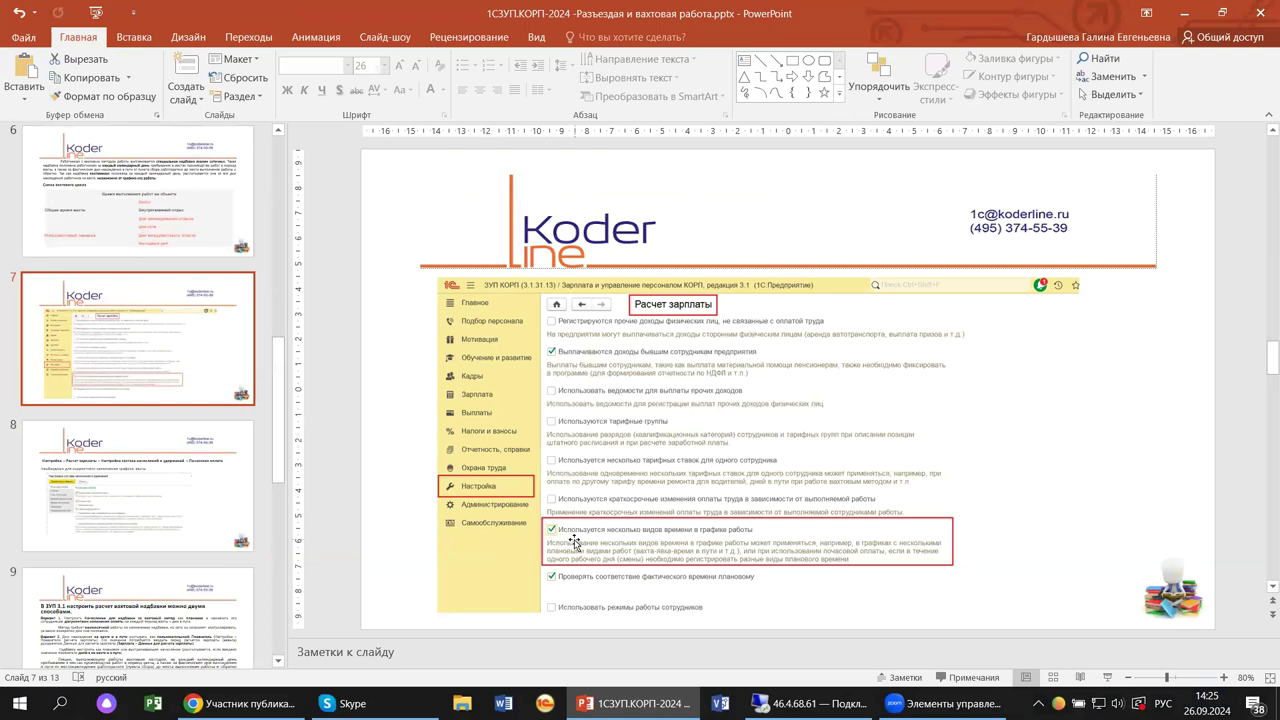
left_click(160, 481)
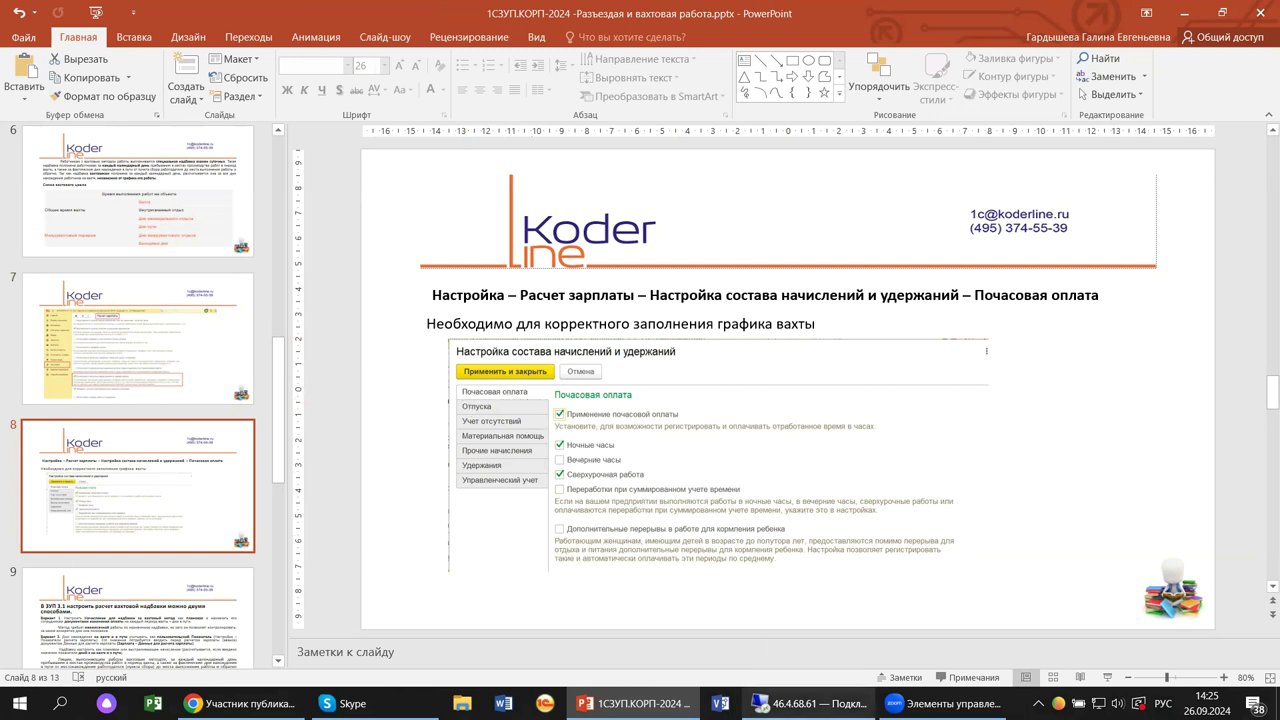
Step: Switch back to the remote 1C session and close the Расчет зарплаты and Информация forms
left_click(790, 703)
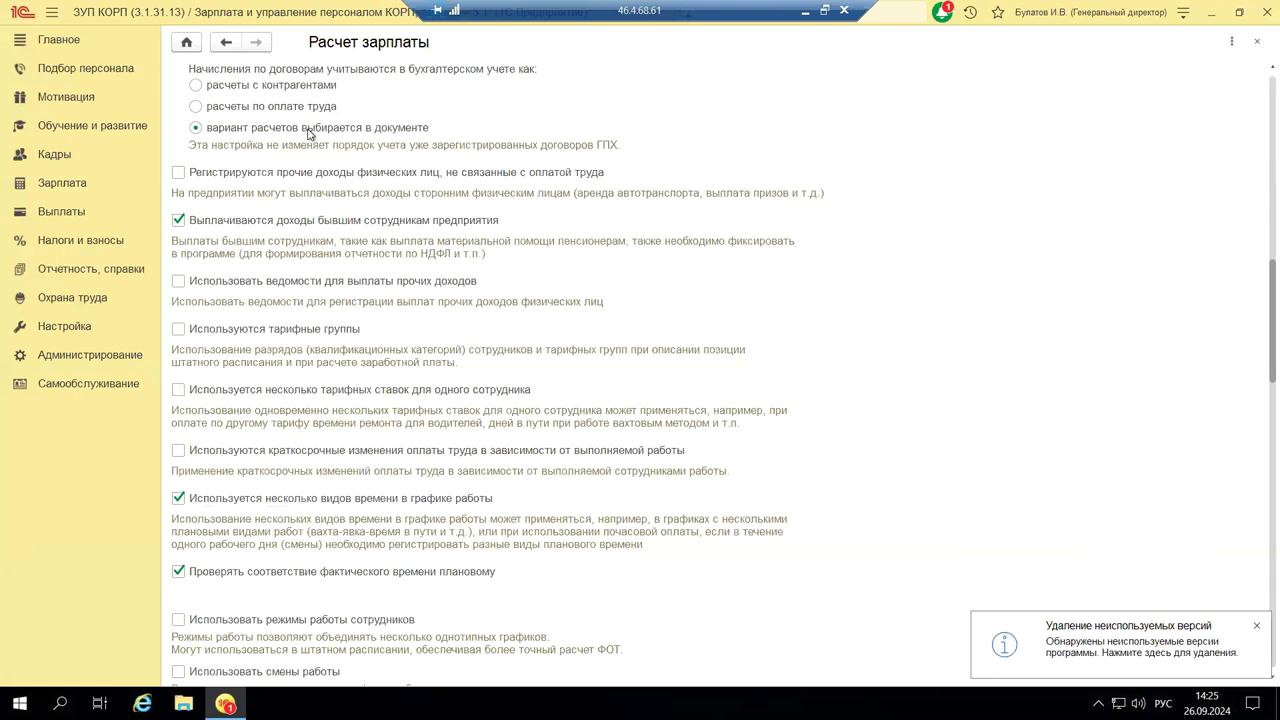
left_click(1257, 42)
left_click(1259, 45)
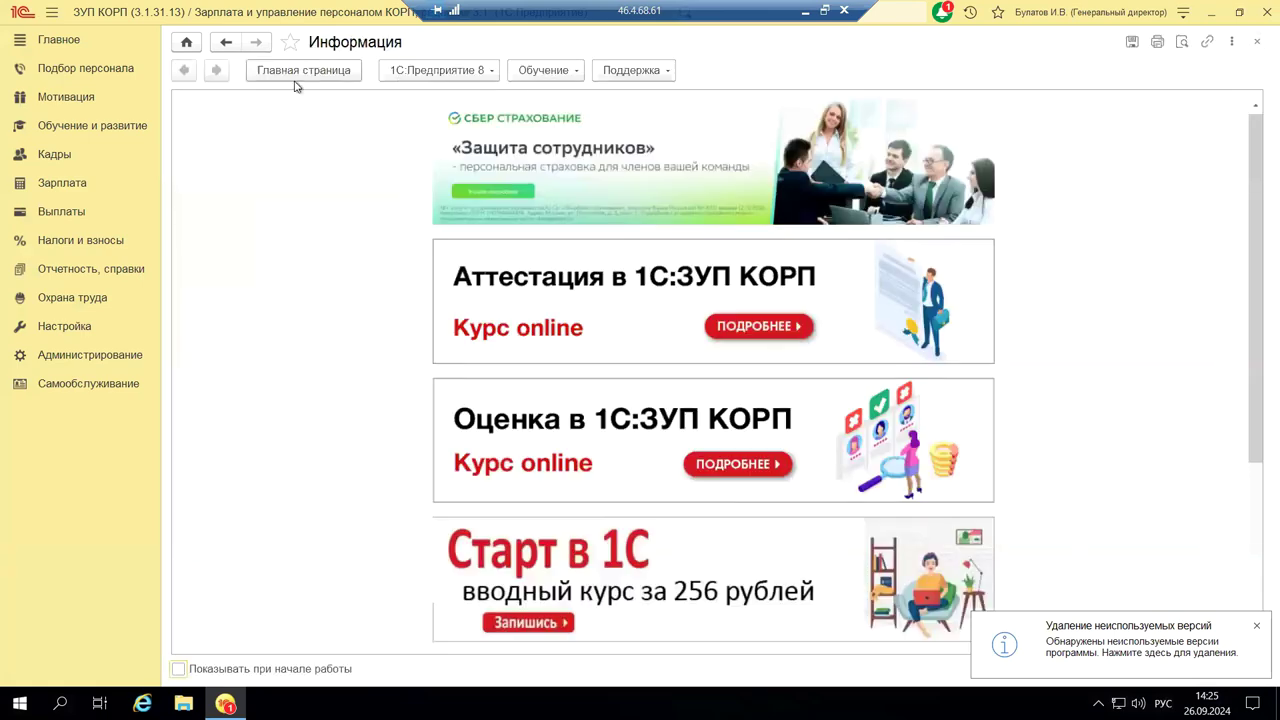
left_click(1257, 42)
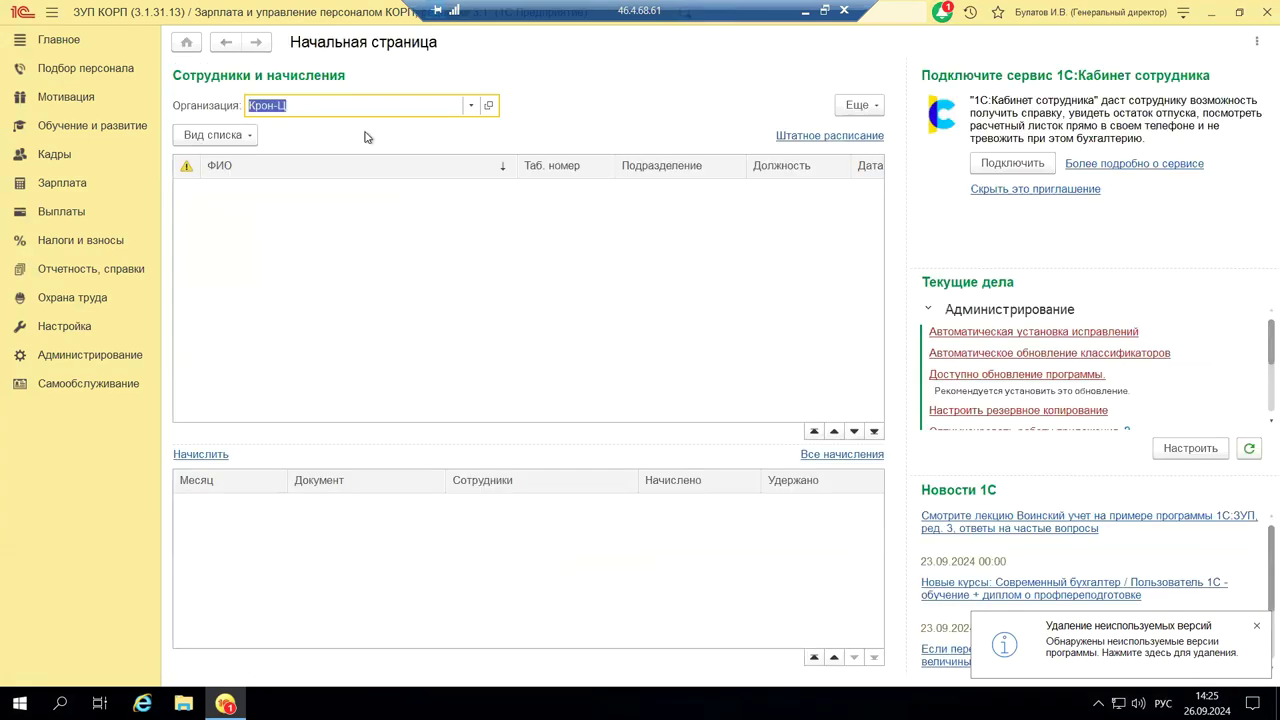
Step: Examine the Почасовая оплата options under Настройка состава начислений и удержаний in the payroll calculation settings, leaving them unedited
left_click(42, 334)
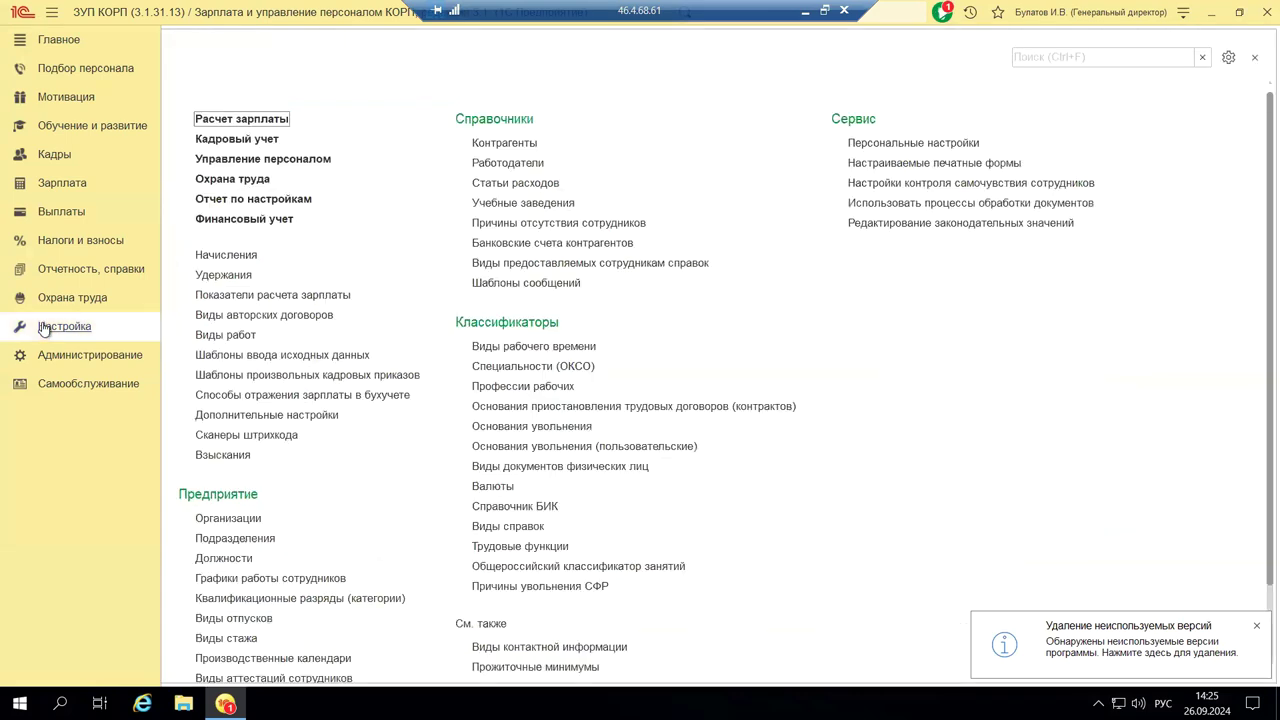
left_click(286, 120)
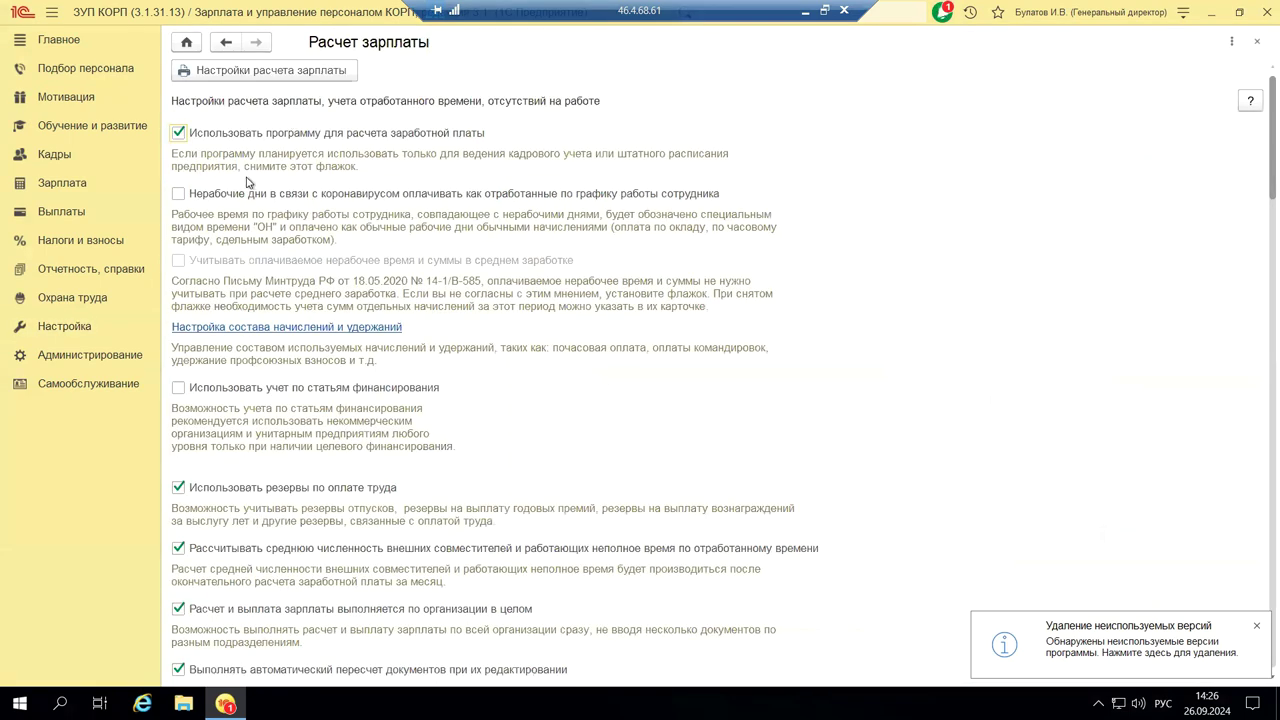
left_click(204, 337)
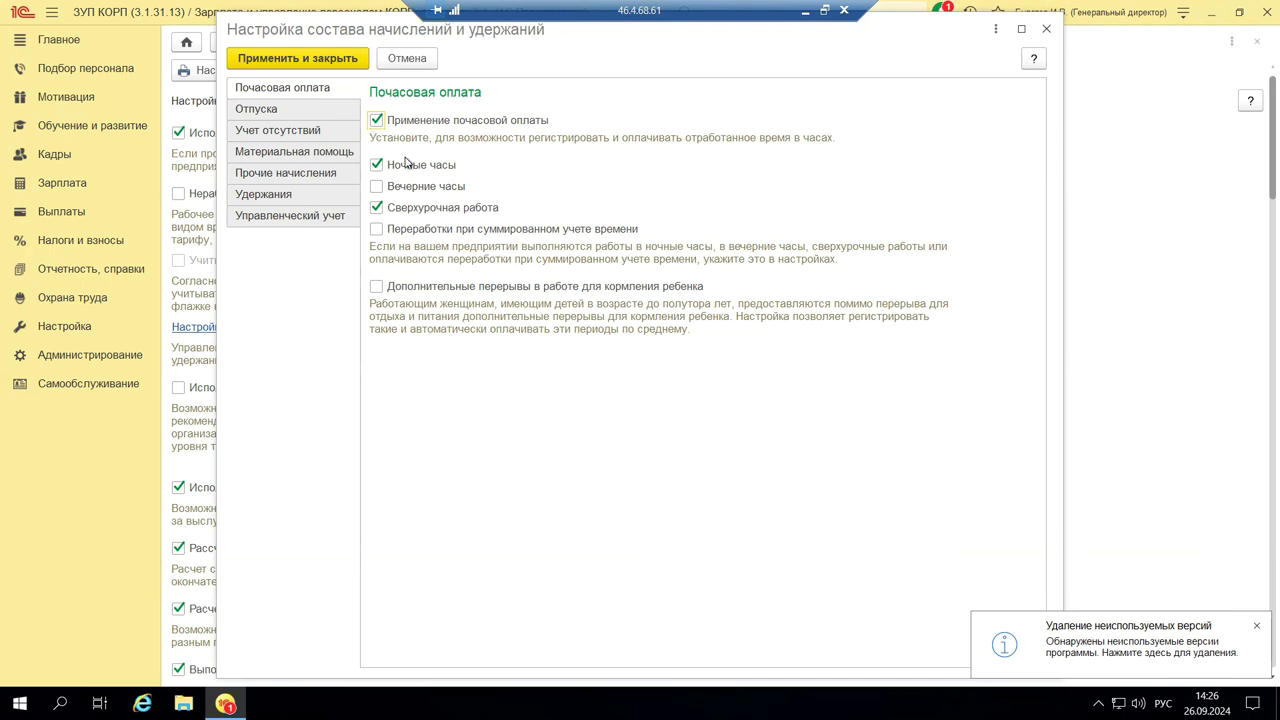
left_click(1046, 31)
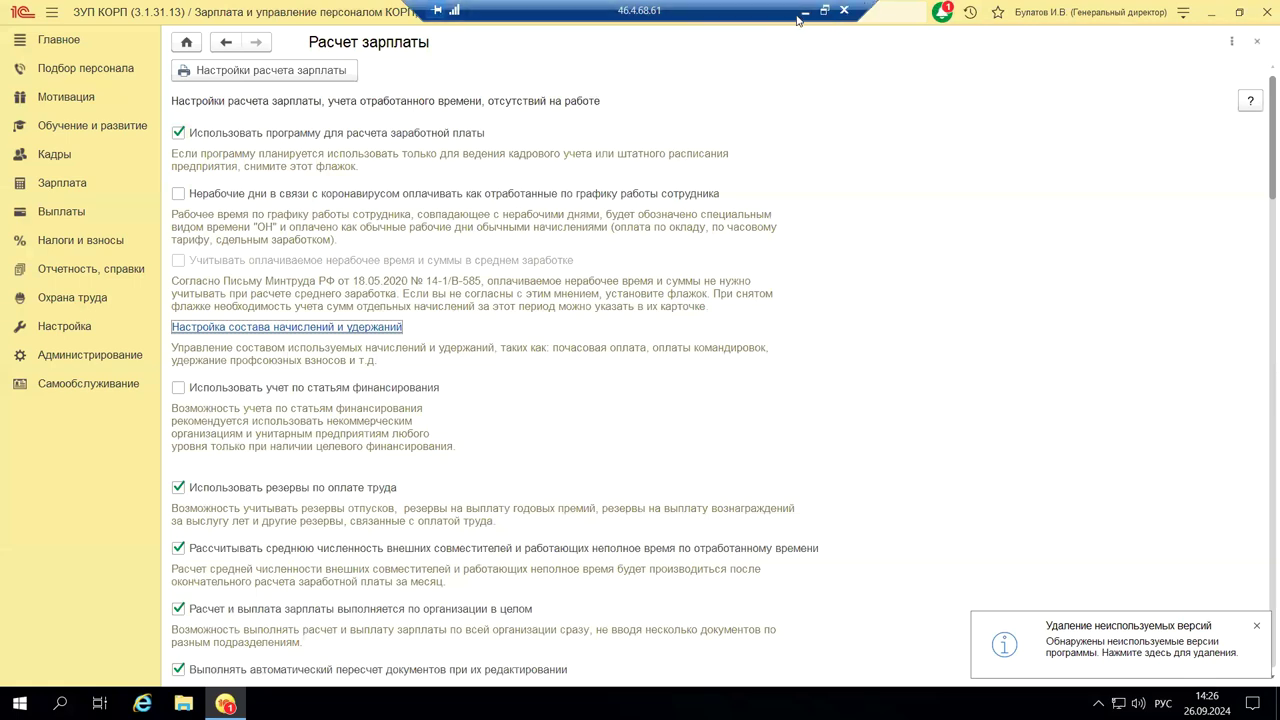
Step: Close the Расчет зарплаты settings and switch to PowerPoint slide 9 on the two ways to set up the shift allowance
left_click(1257, 41)
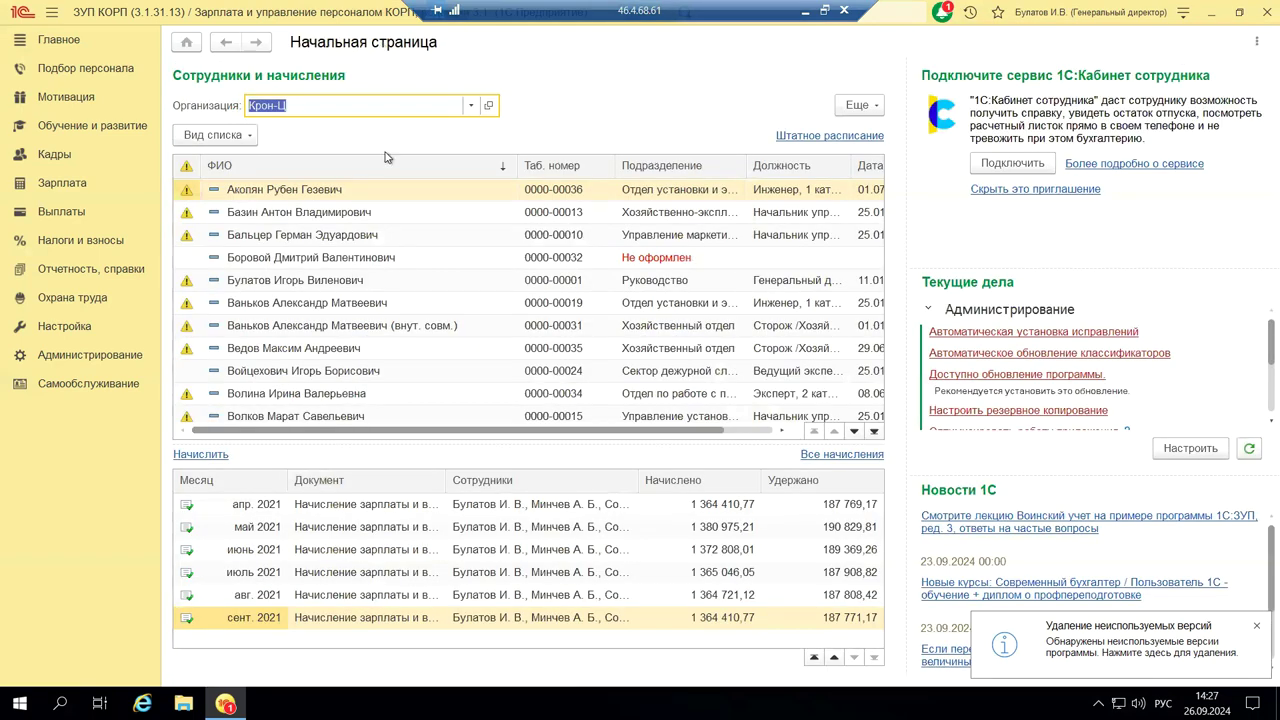
left_click(42, 328)
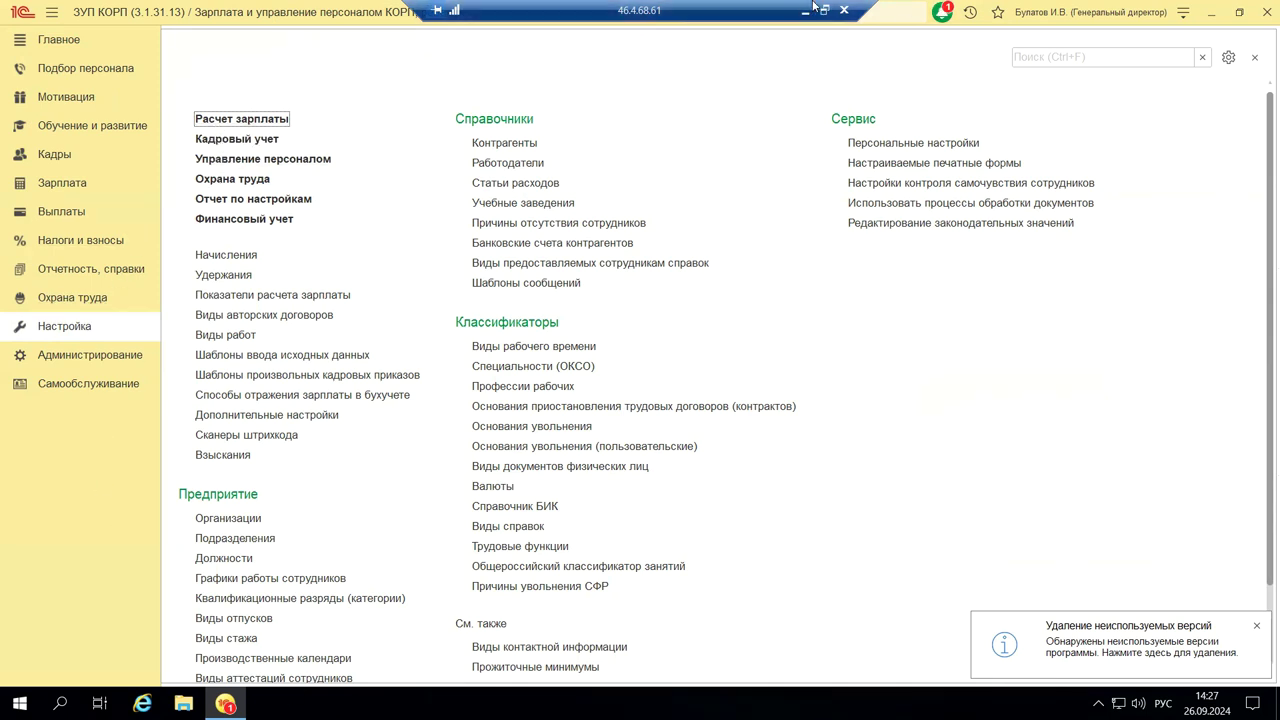
left_click(814, 12)
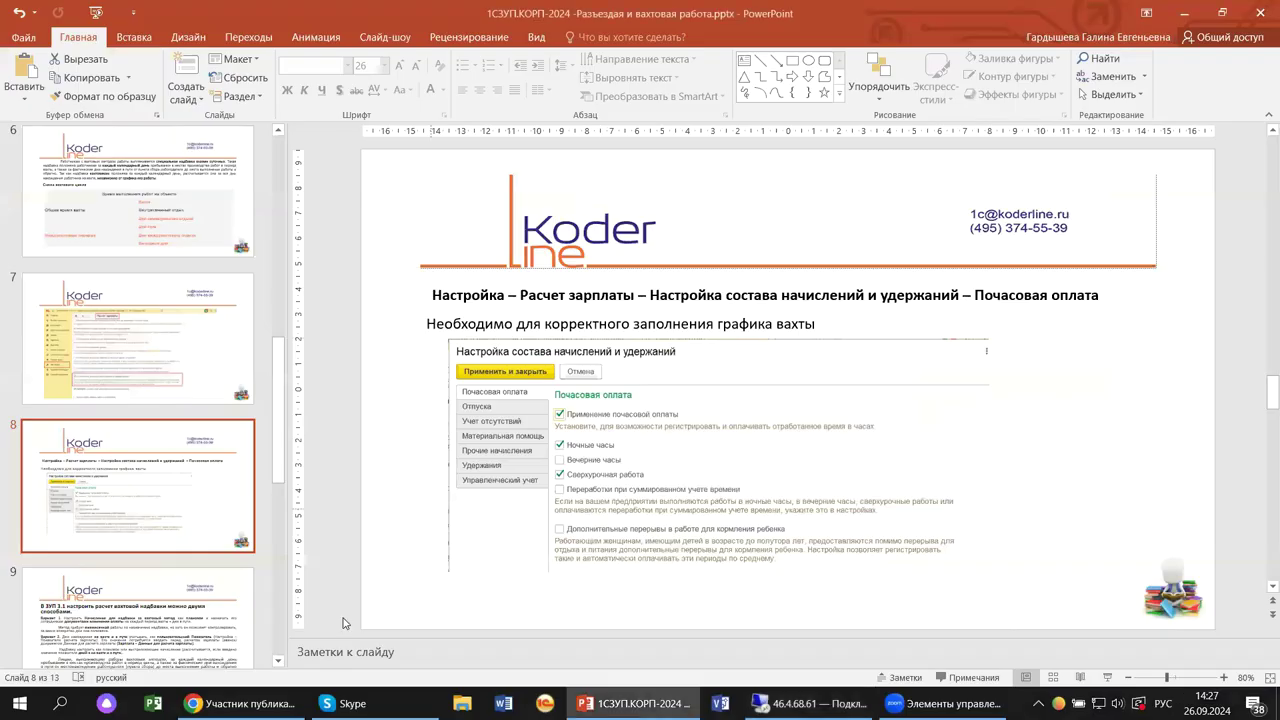
left_click(152, 634)
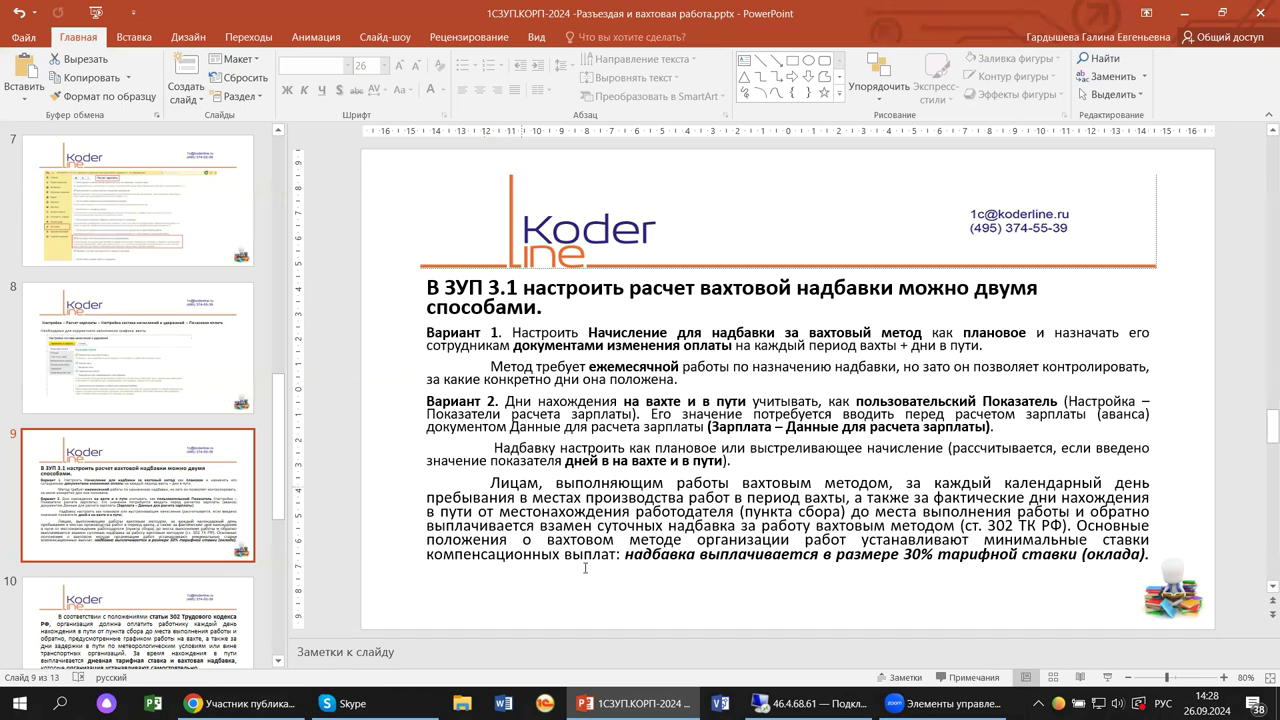
Step: Switch back to the remote 1C session and open the Начисления list from the settings section
left_click(798, 703)
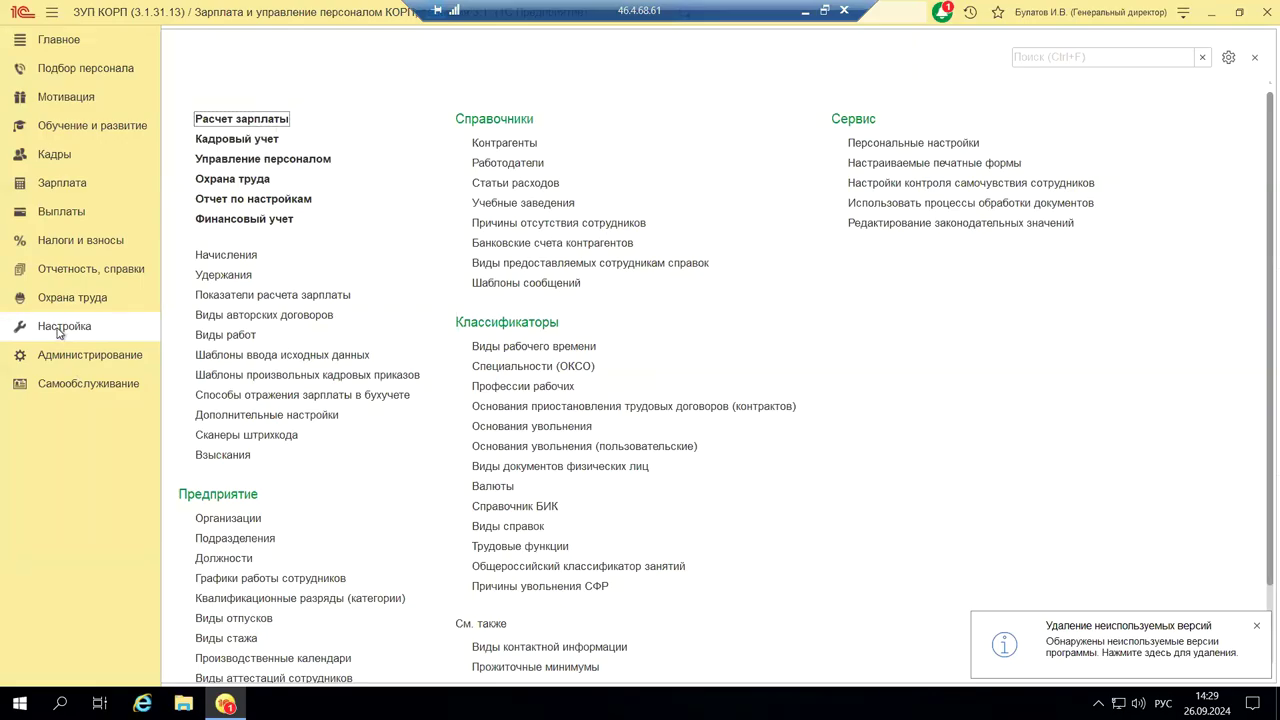
left_click(237, 123)
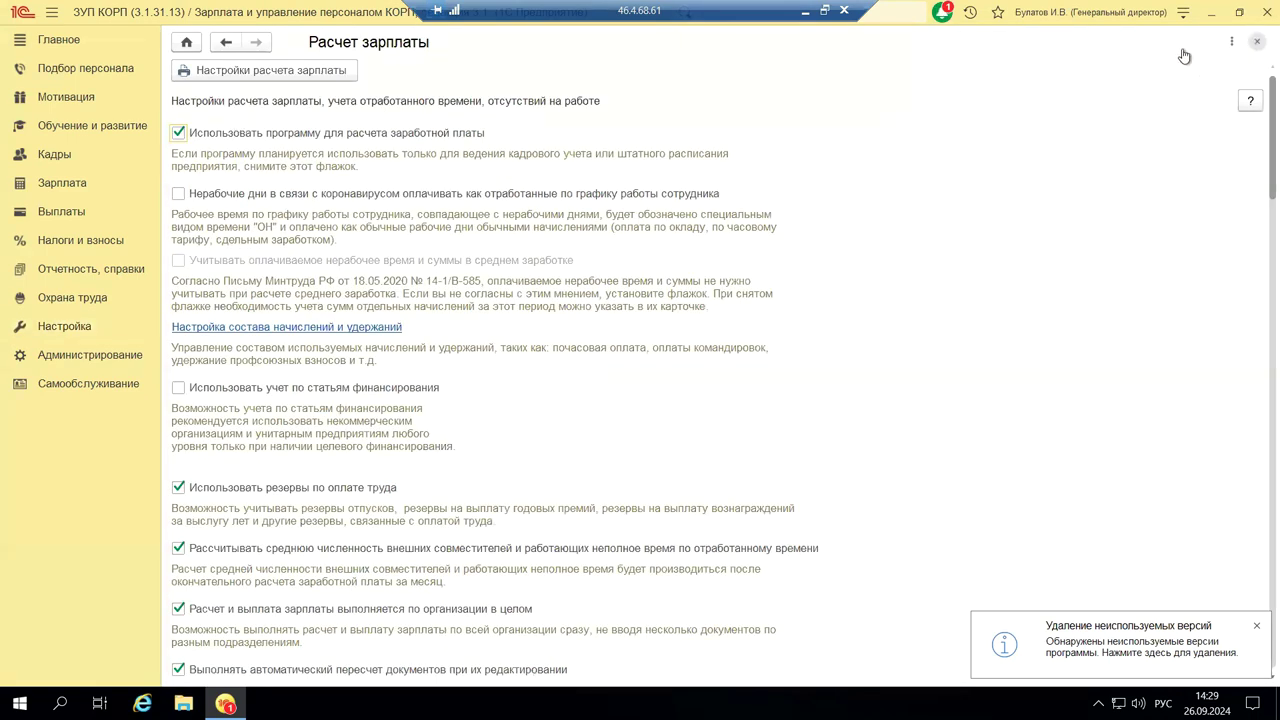
left_click(1256, 46)
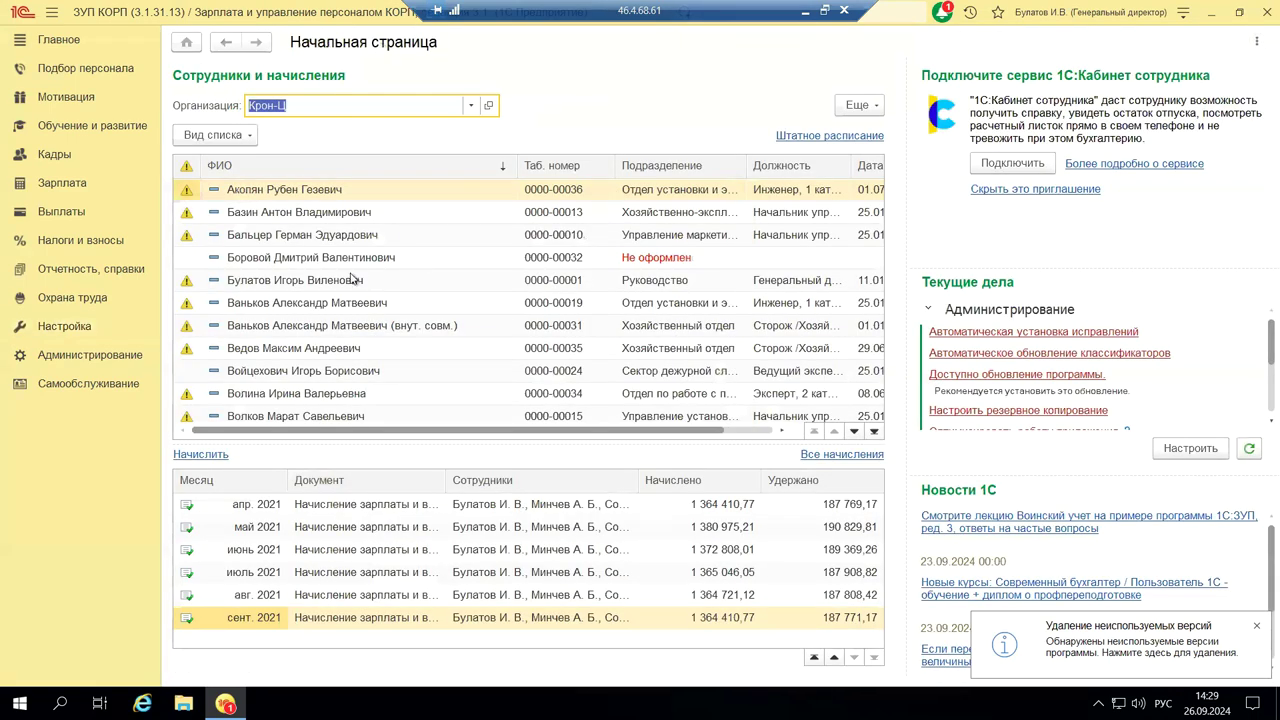
left_click(62, 327)
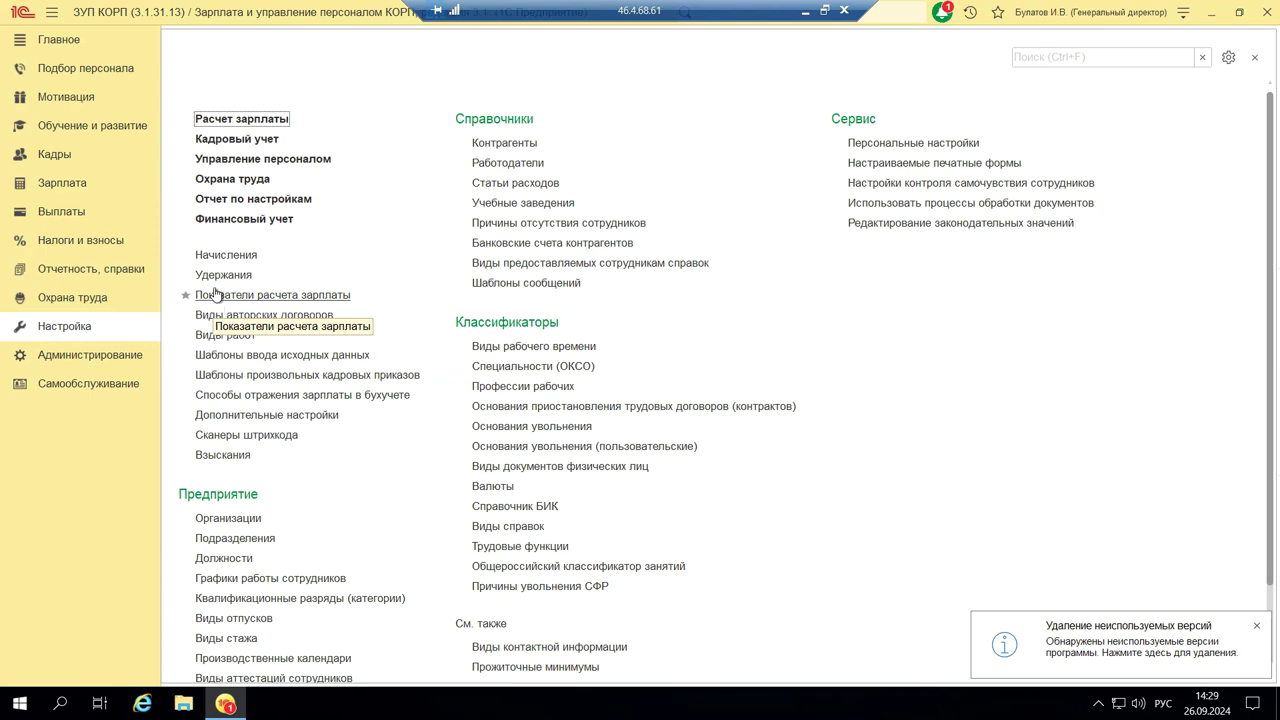
left_click(227, 257)
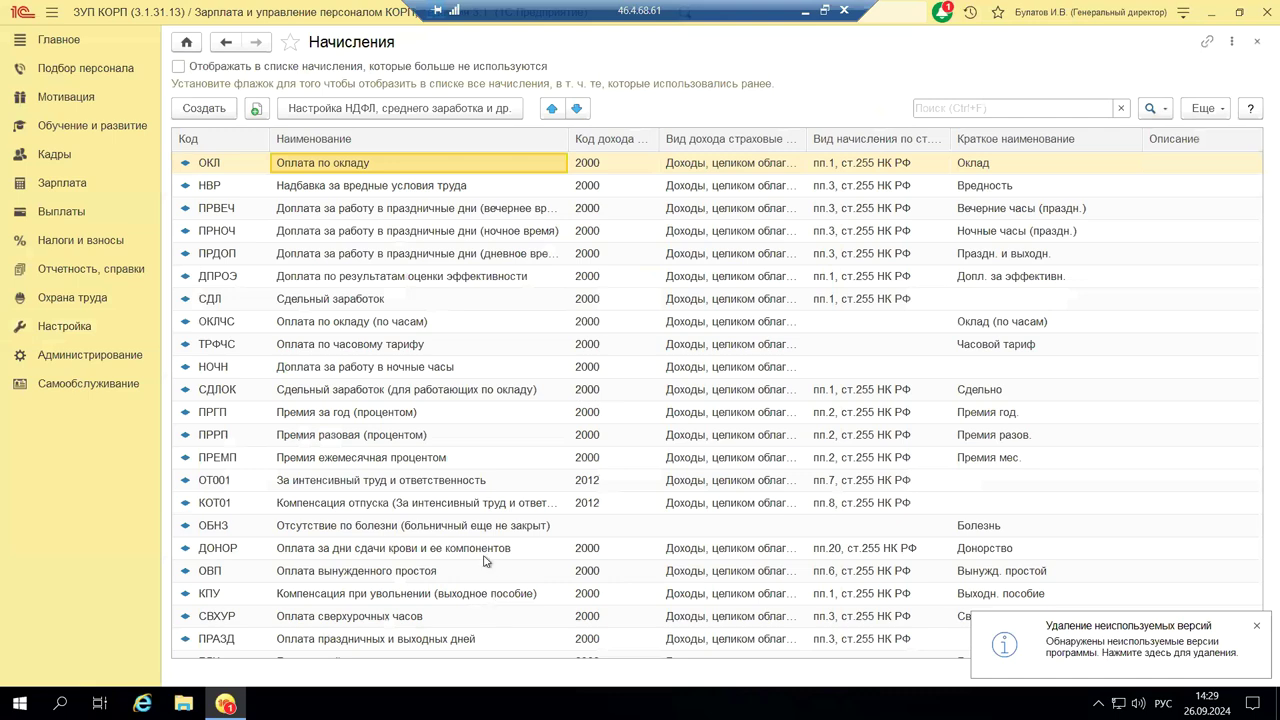
Step: Look through the existing accruals in the Начисления list, including Командировка and the entries below it
scroll(393, 327, "down", 1)
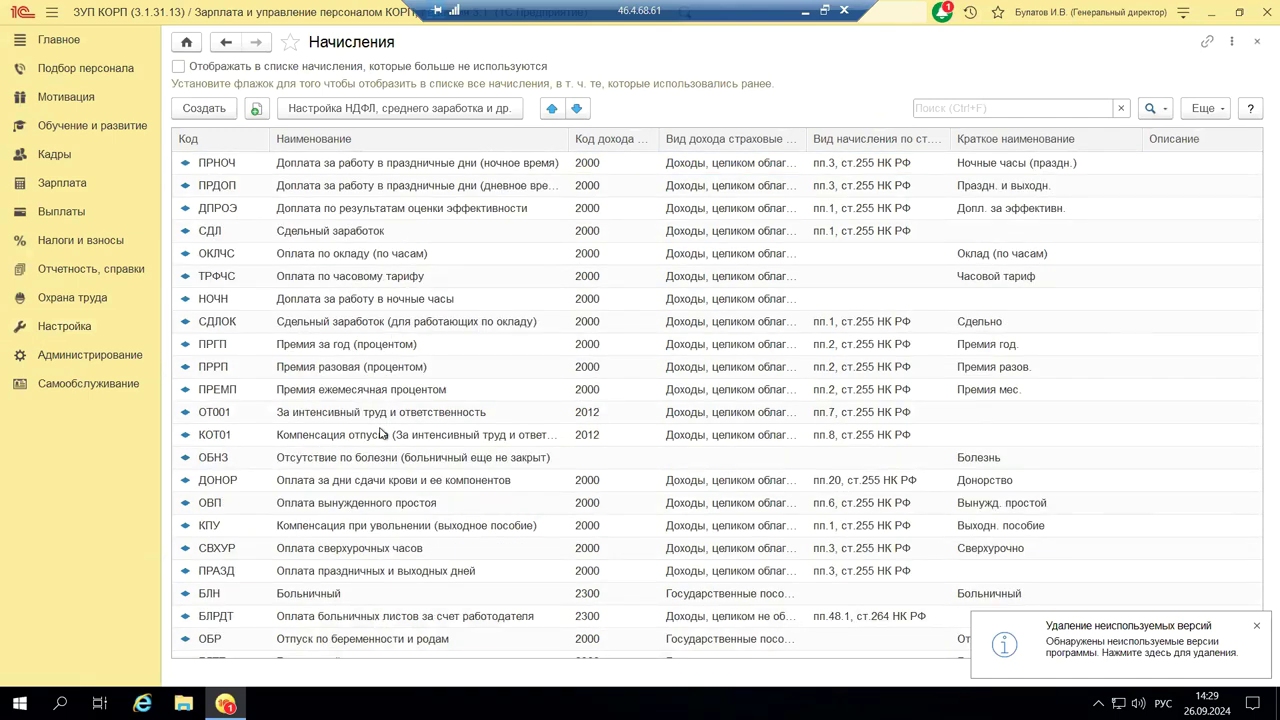
scroll(381, 434, "down", 1)
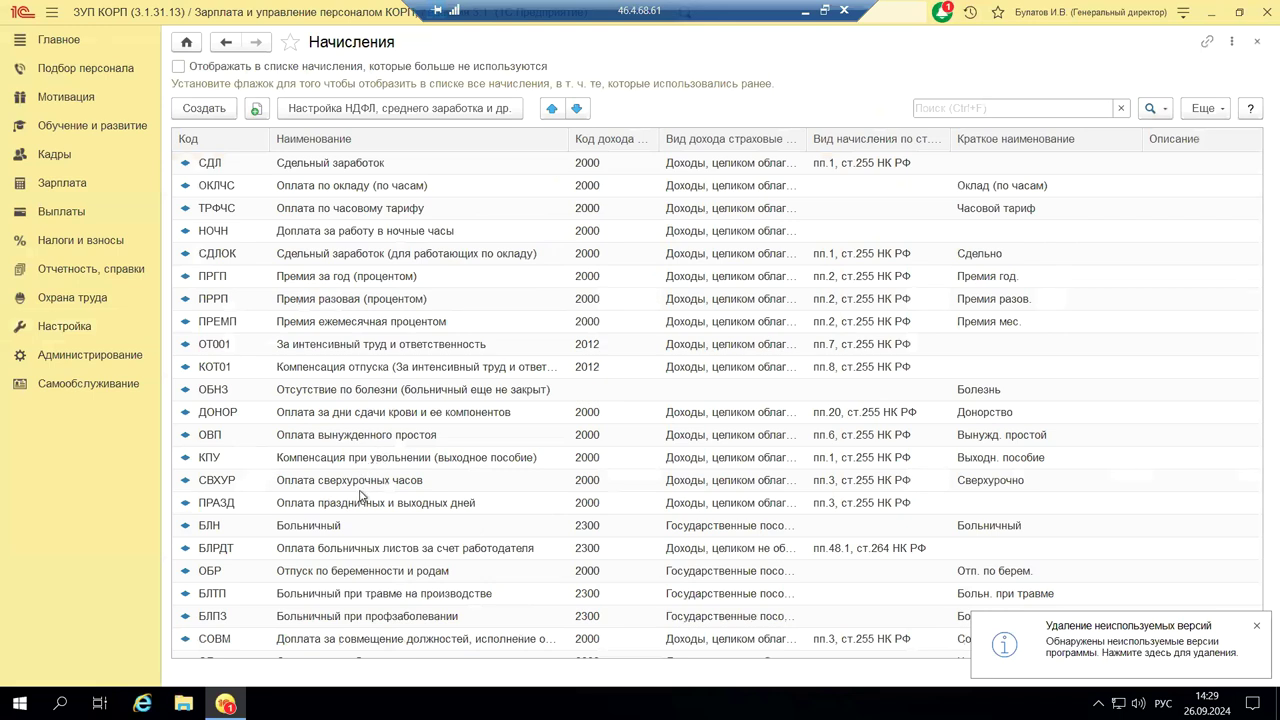
scroll(350, 507, "down", 2)
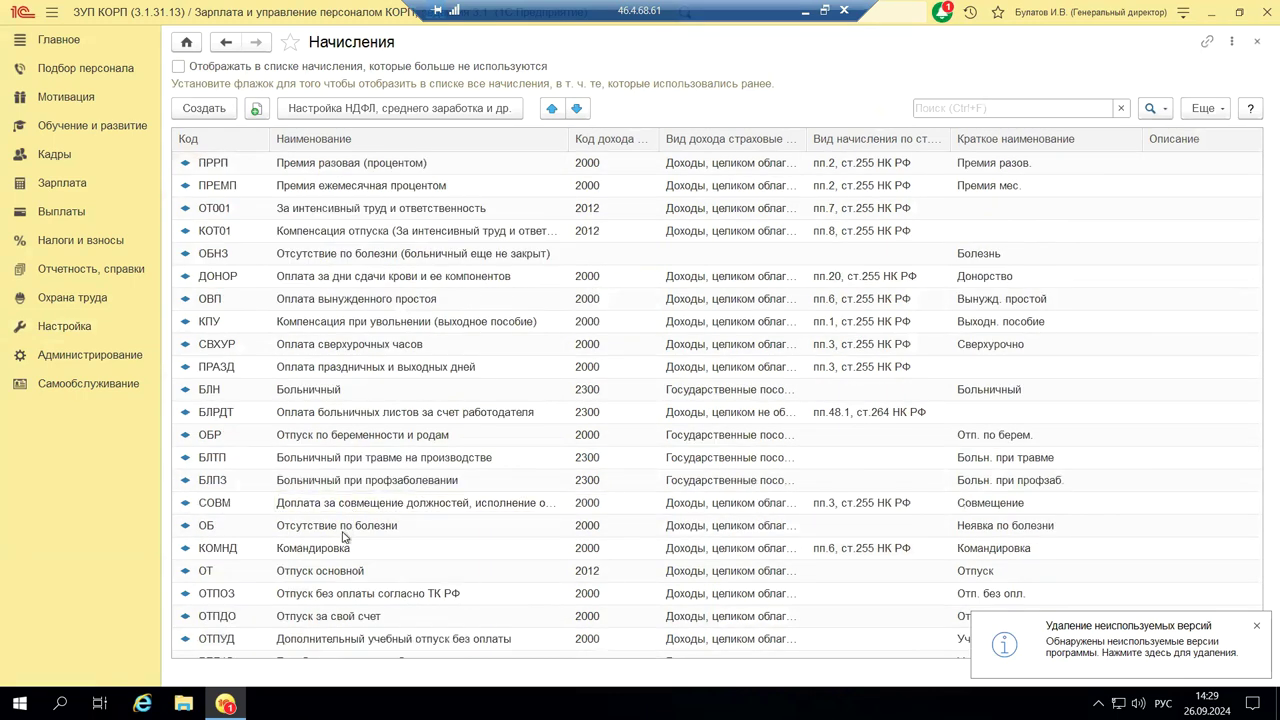
left_click(337, 550)
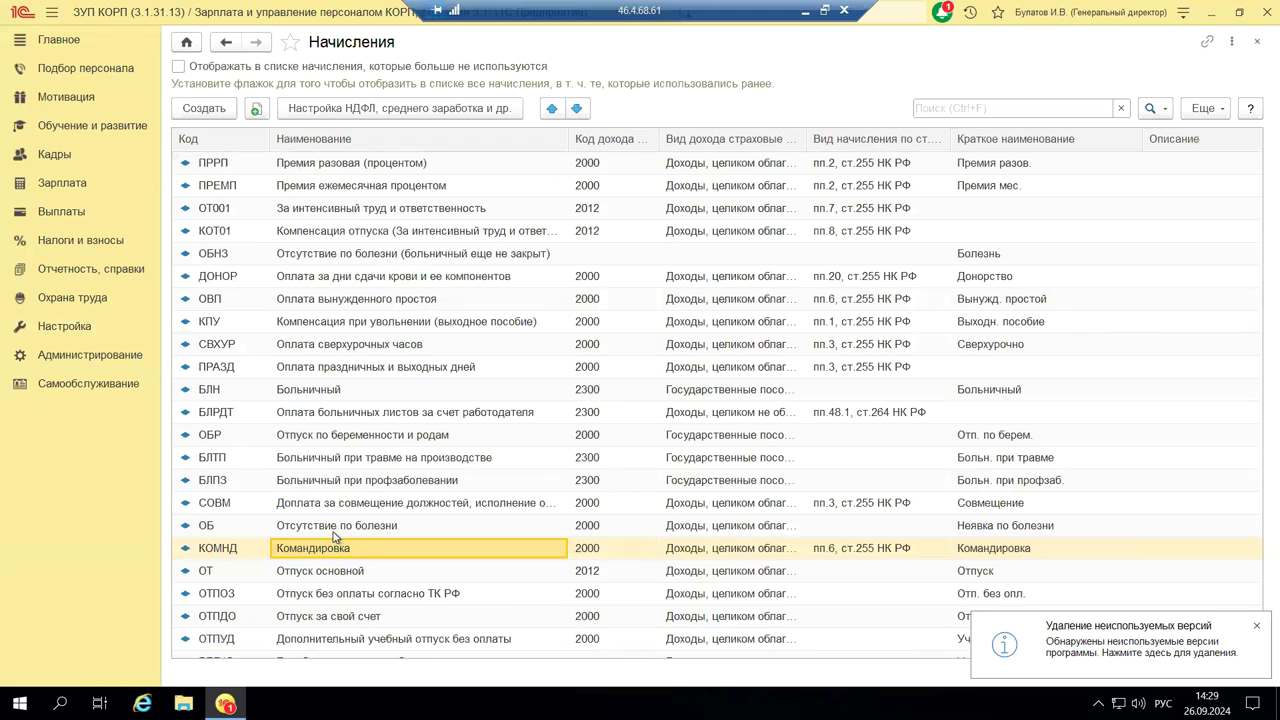
scroll(335, 537, "down", 3)
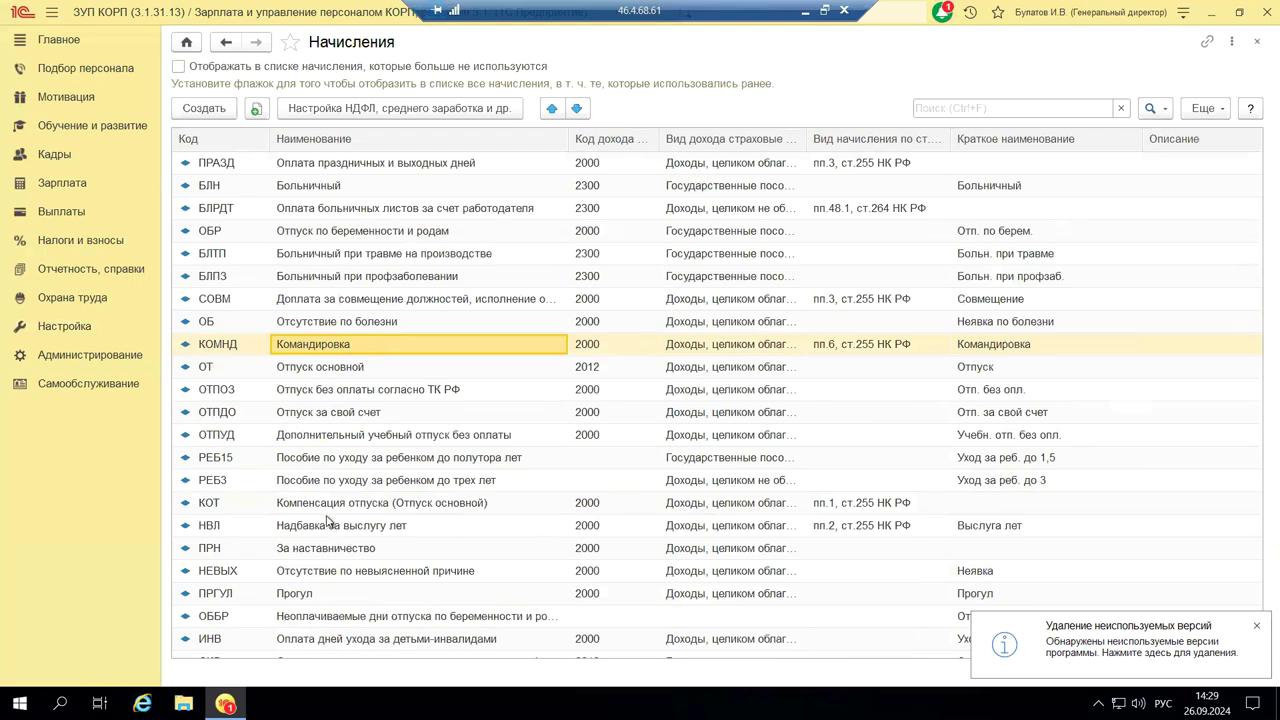
scroll(327, 520, "down", 2)
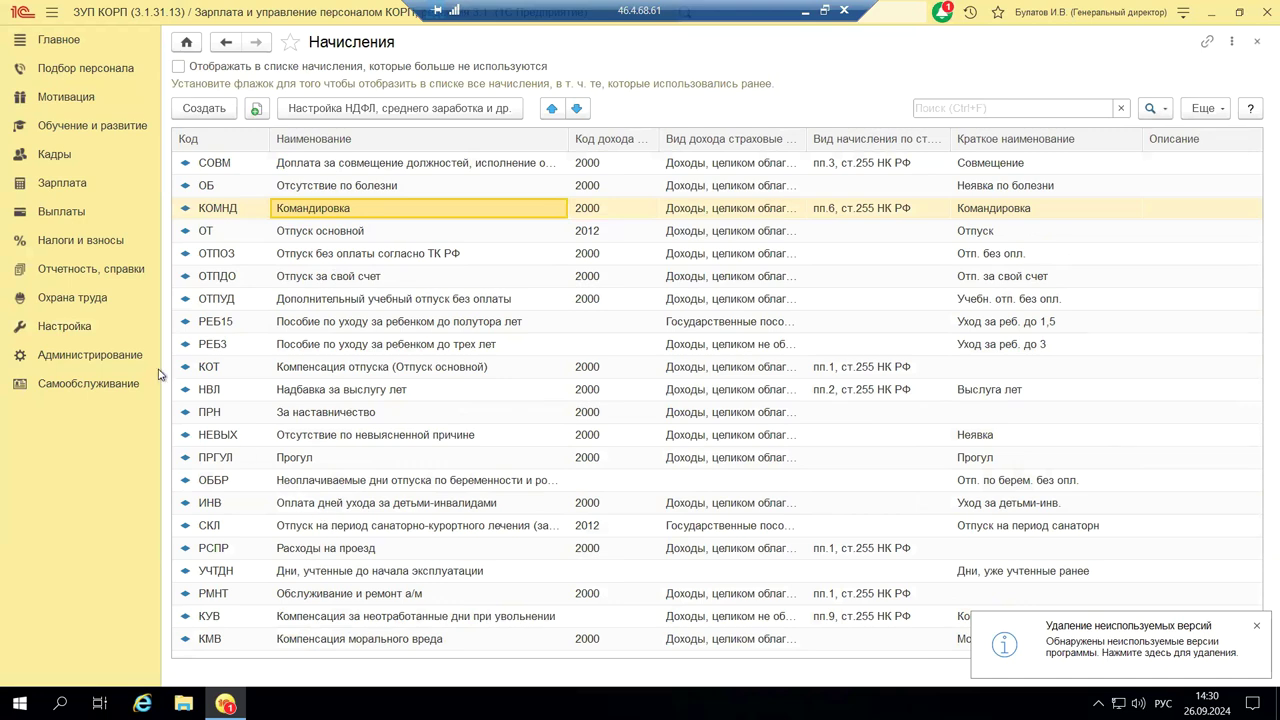
Step: Start a new accrual and review the choices for Назначение начисления and Начисление выполняется, keeping Повременная оплата труда и надбавки and Ежемесячно
left_click(205, 108)
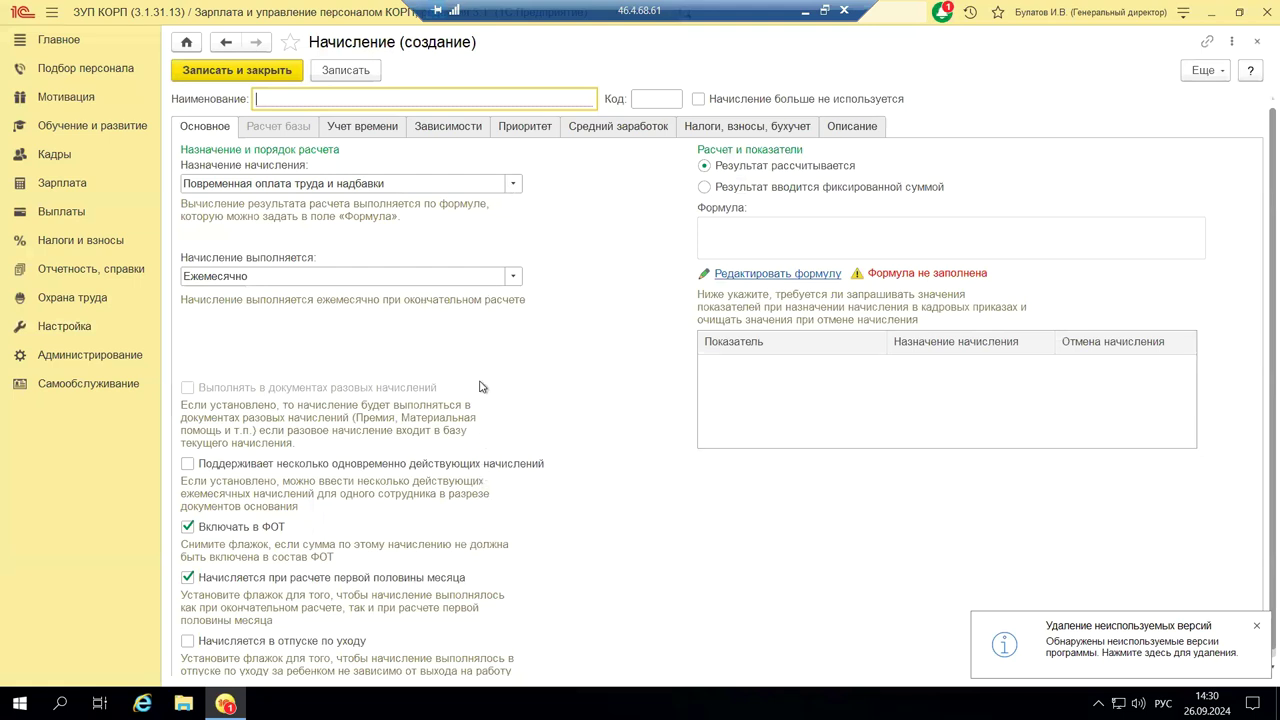
left_click(513, 183)
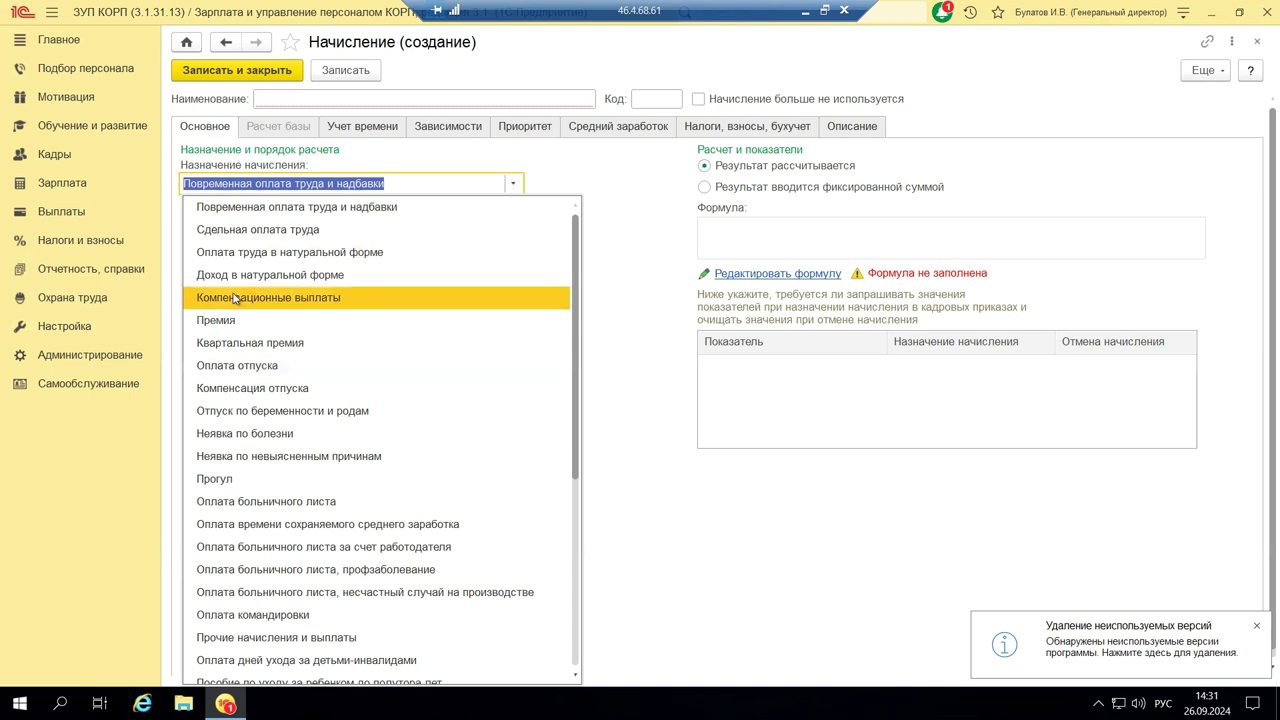
left_click(594, 149)
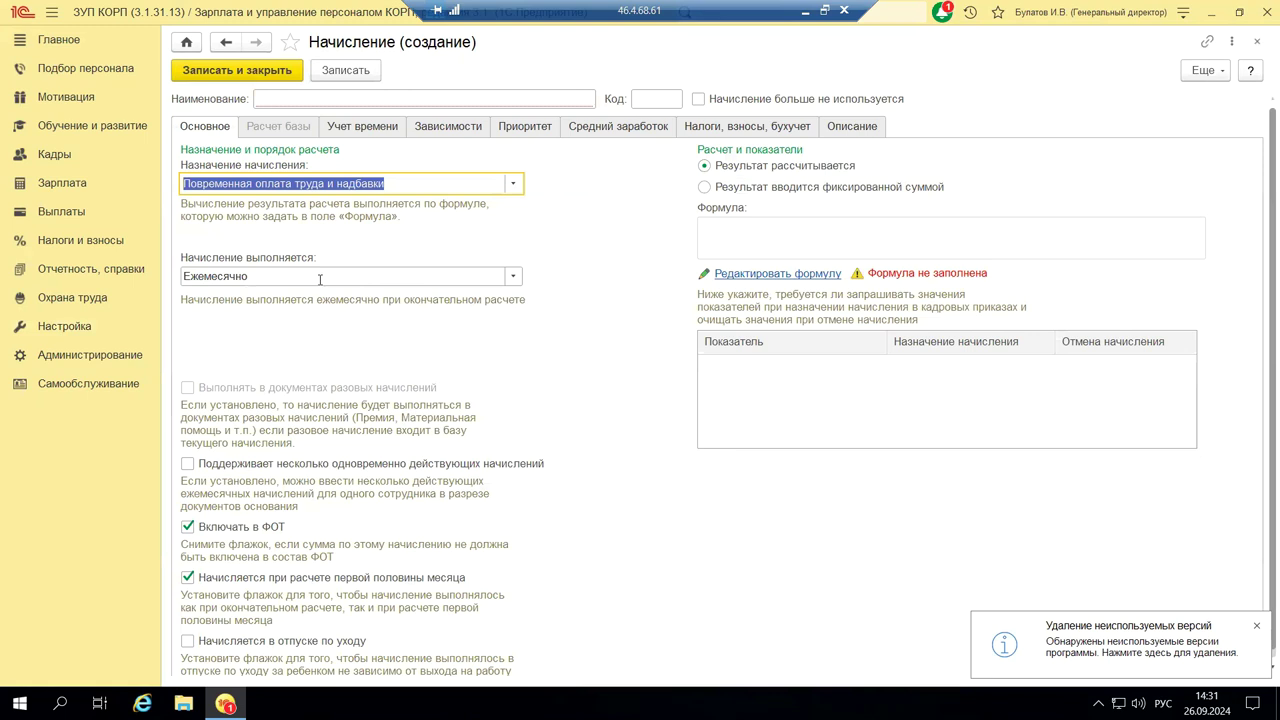
left_click(512, 277)
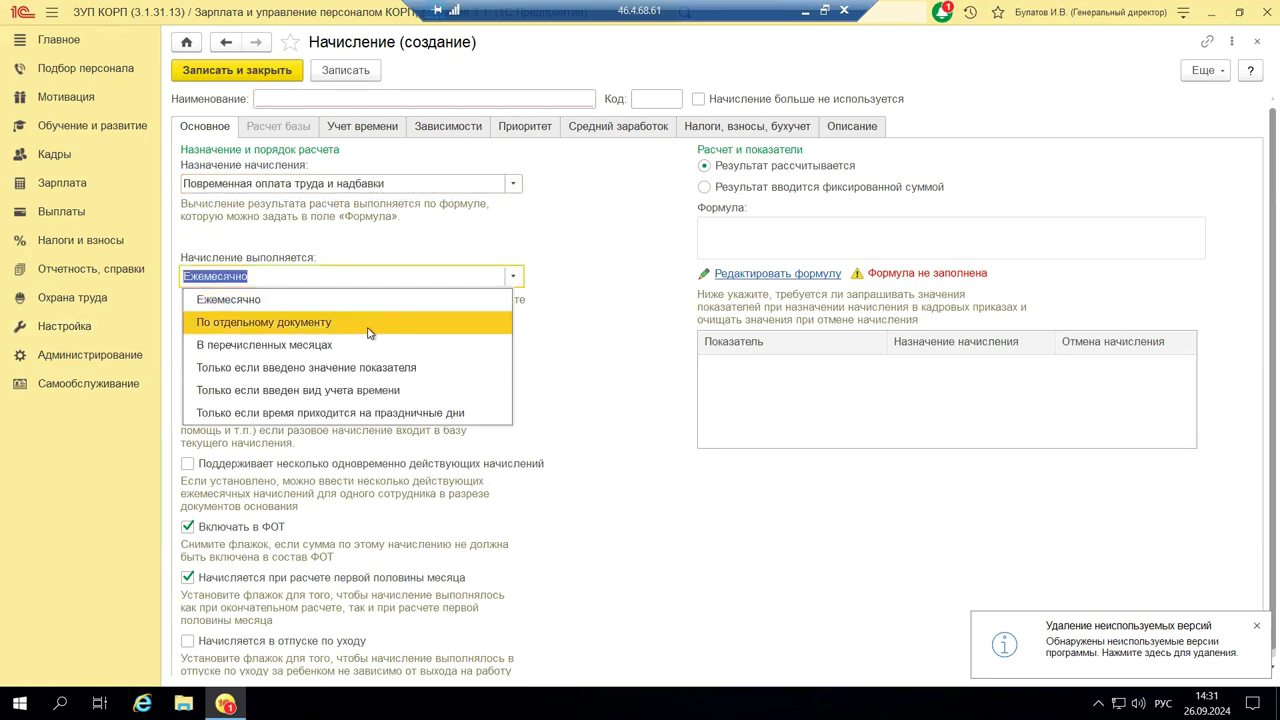
left_click(559, 289)
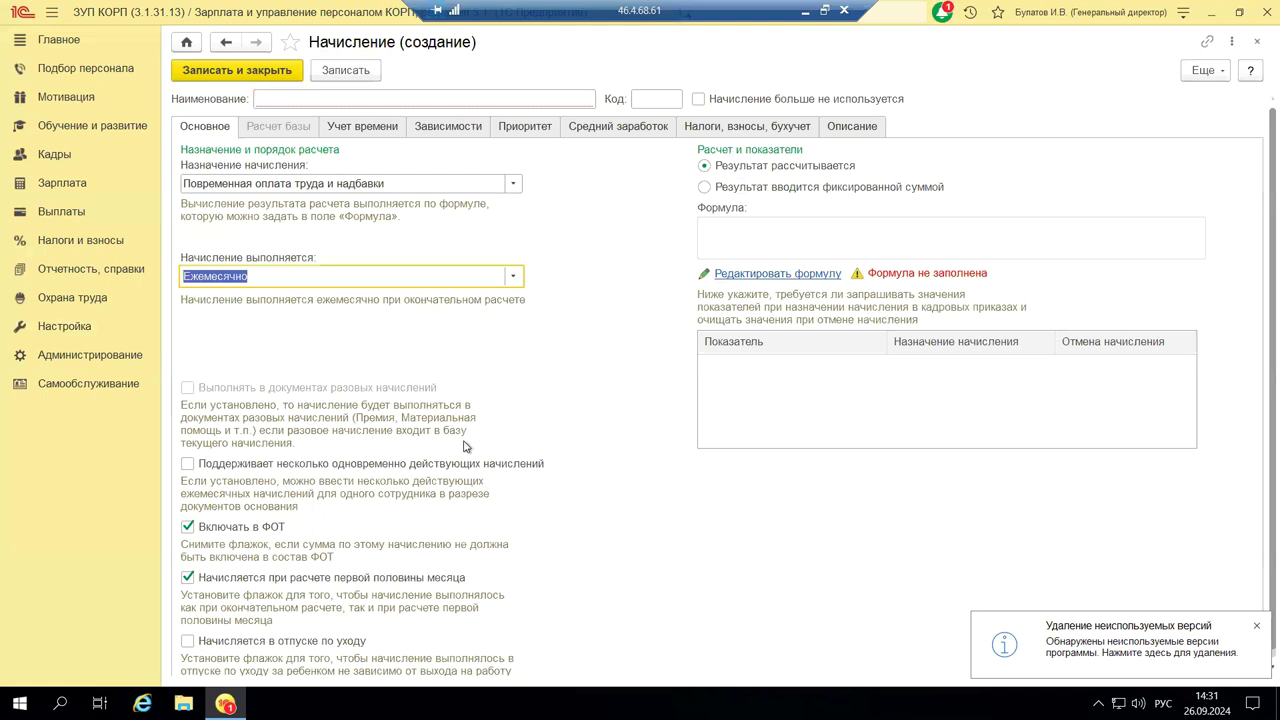
Step: Set Вид времени of the new accrual to Дни в пути (вахта) from the full list of working time types
scroll(463, 446, "down", 1)
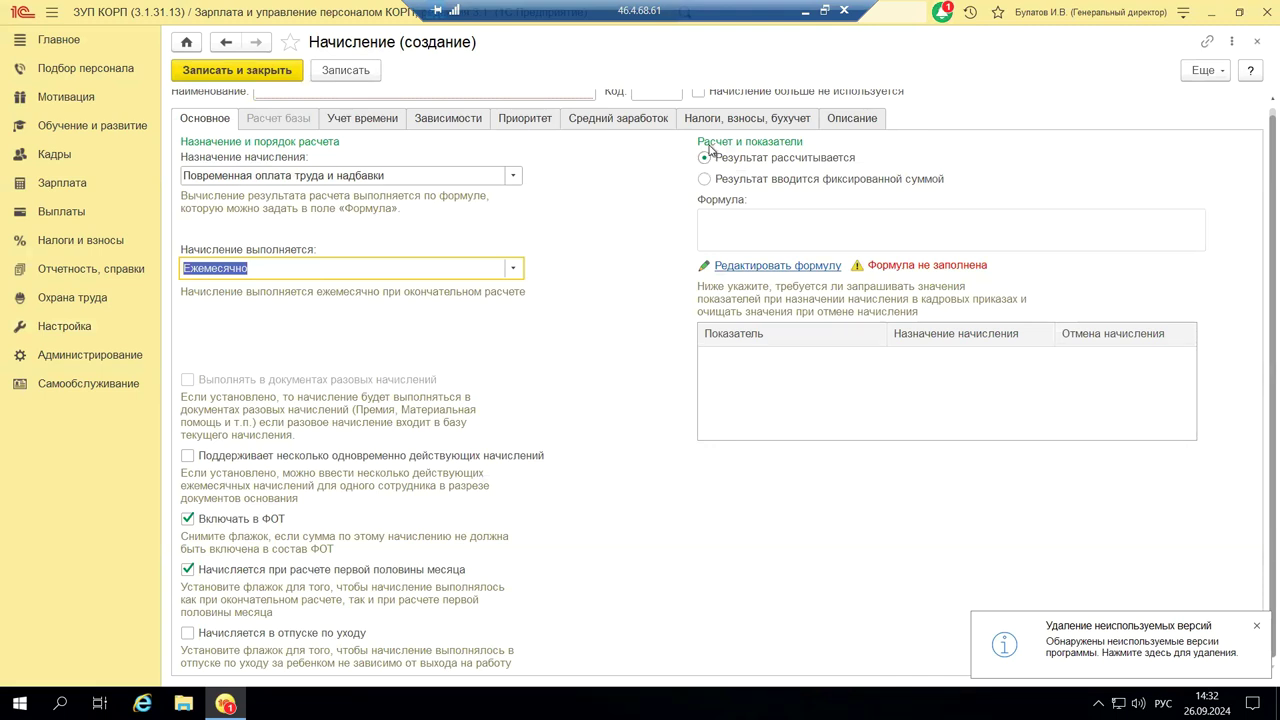
left_click(724, 231)
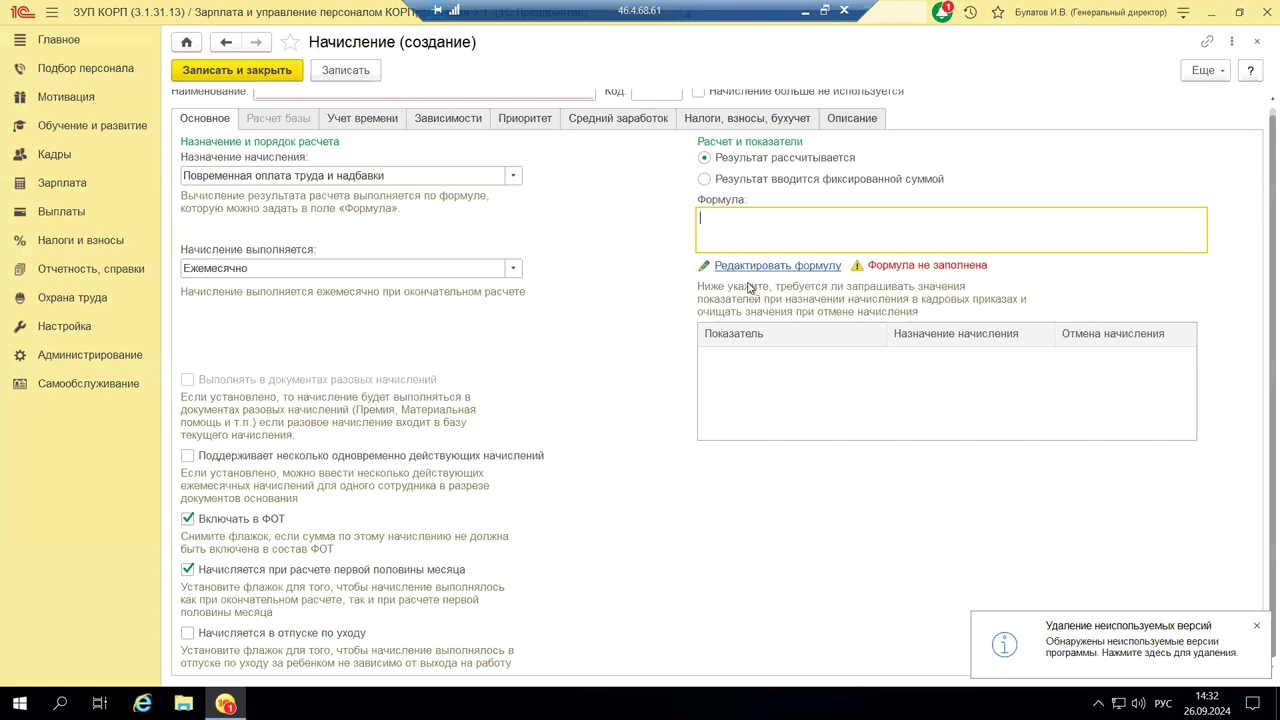
left_click(335, 124)
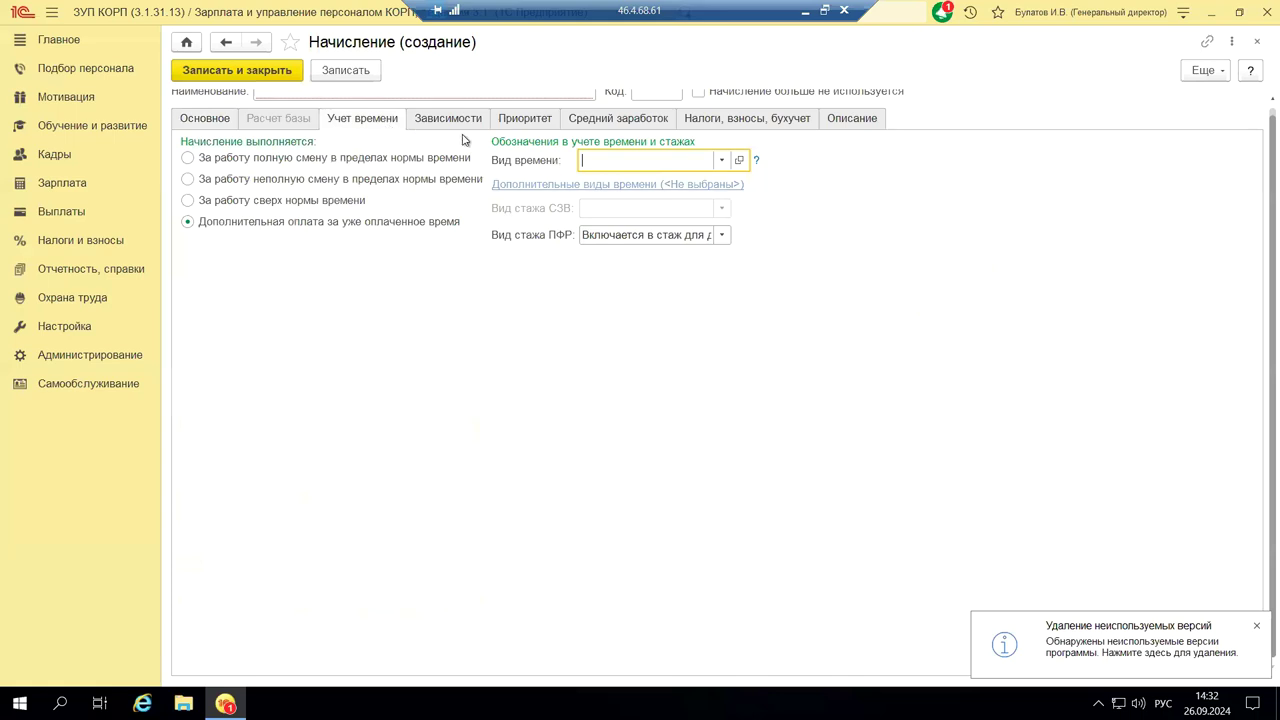
left_click(718, 162)
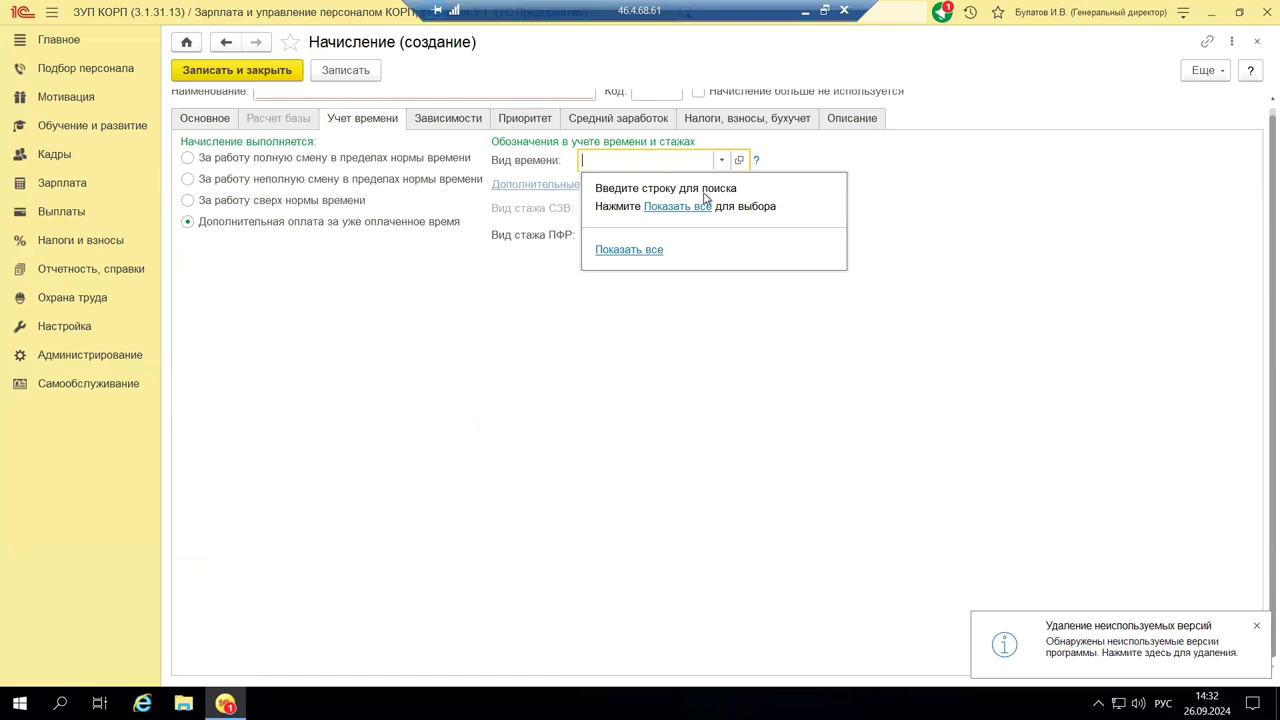
left_click(668, 206)
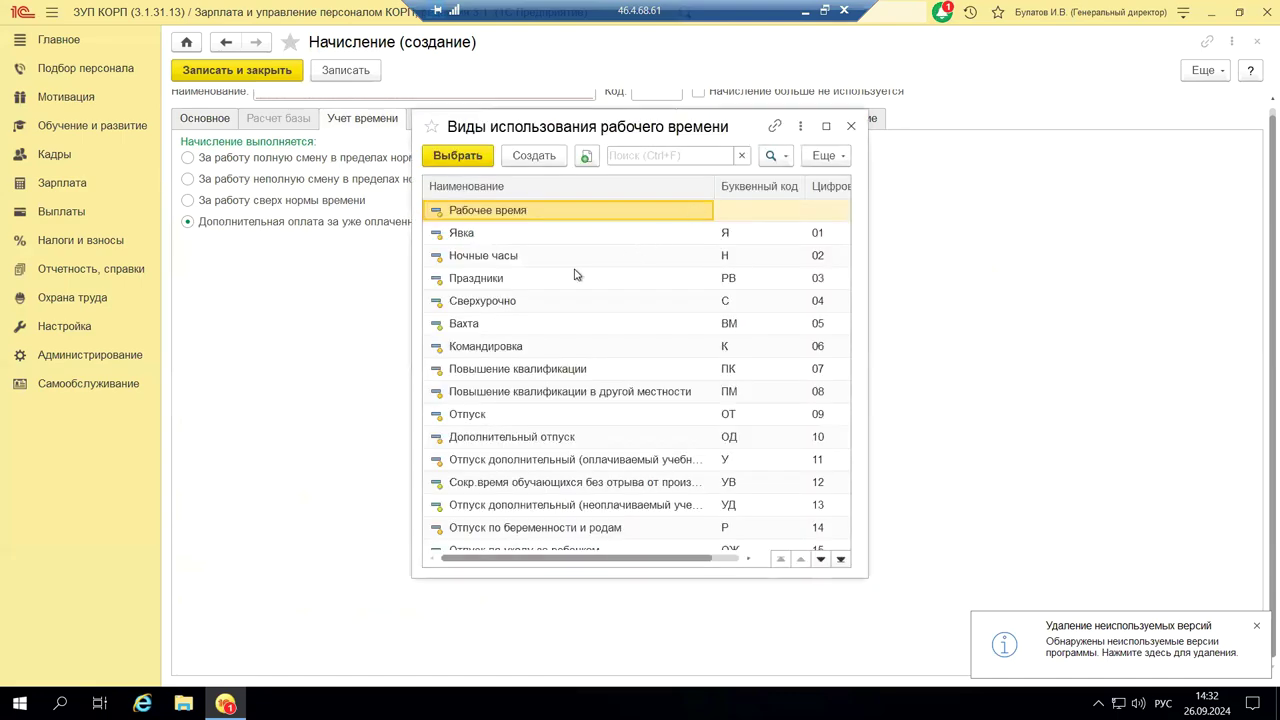
scroll(575, 274, "down", 8)
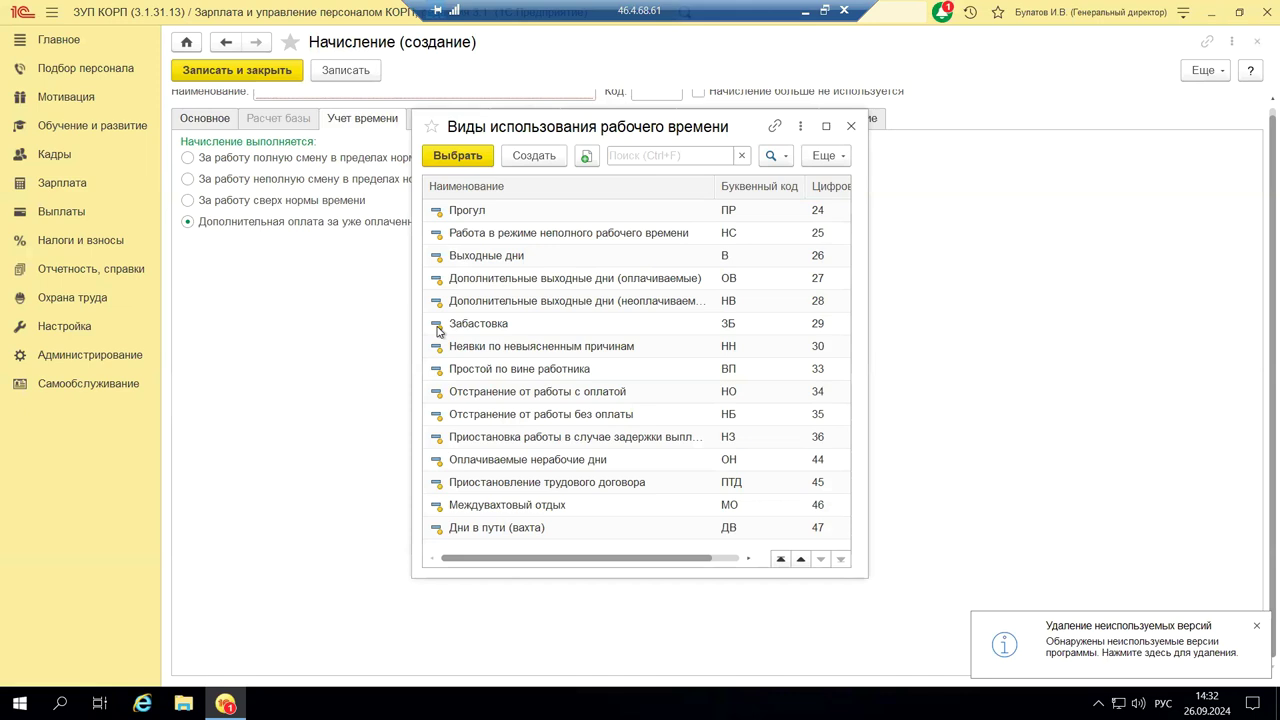
double_click(508, 528)
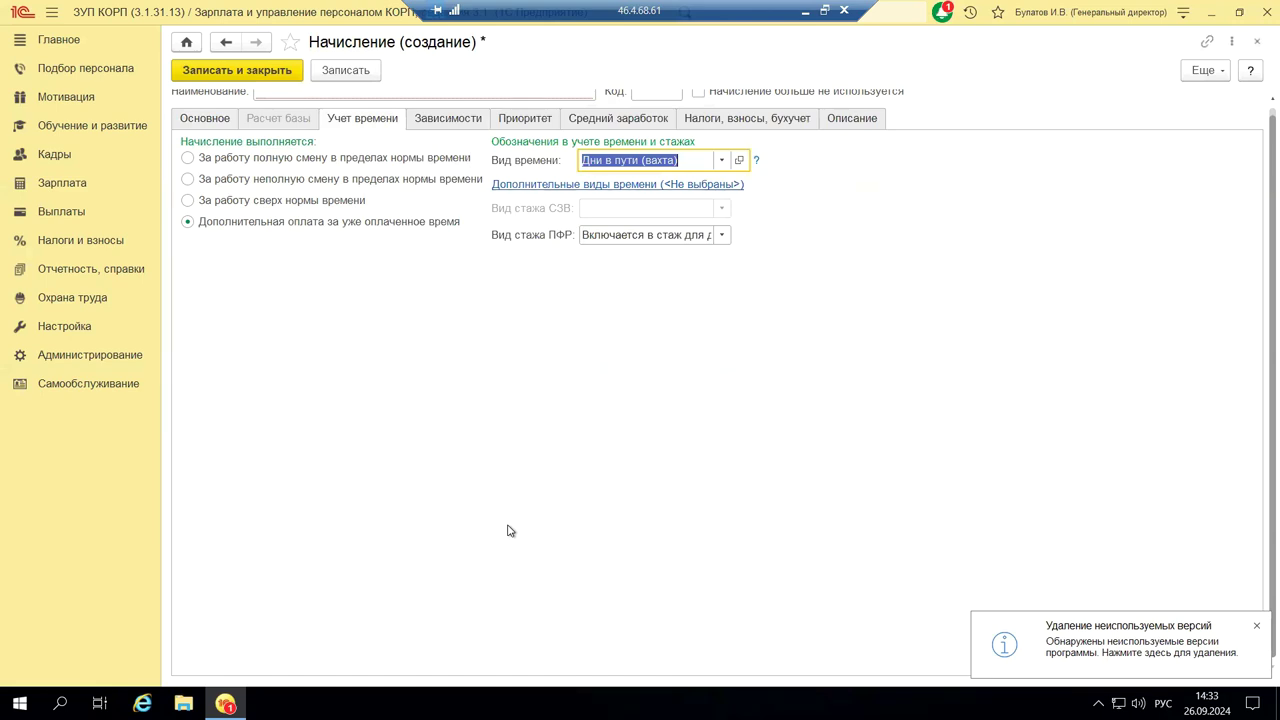
Step: Review the new accrual's Зависимости settings and the list of higher-priority accruals under Приоритет
left_click(436, 124)
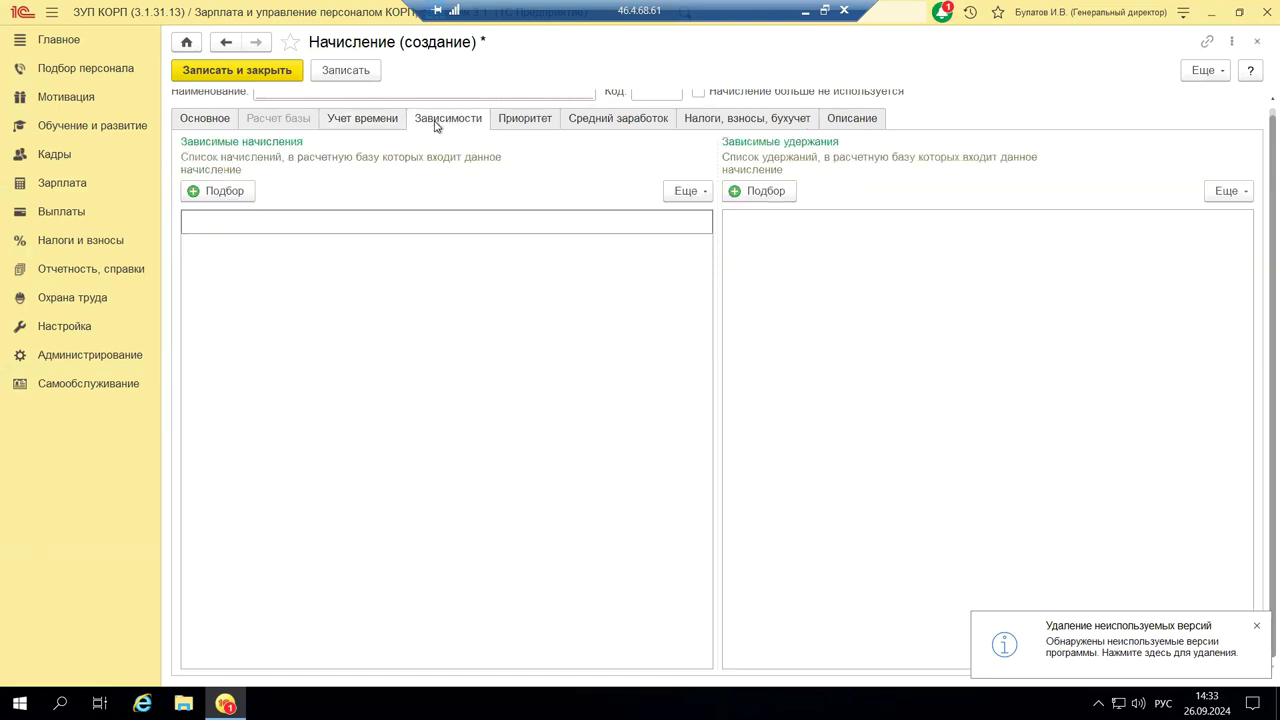
left_click(500, 128)
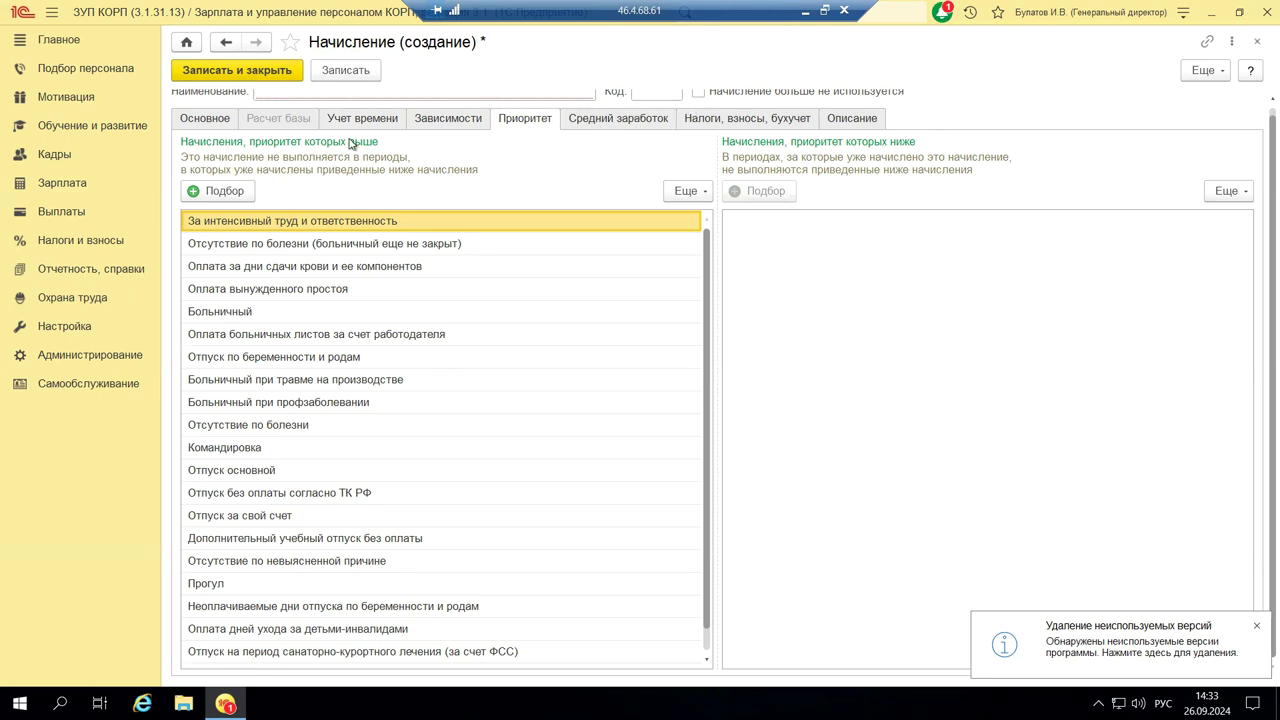
scroll(338, 206, "up", 1)
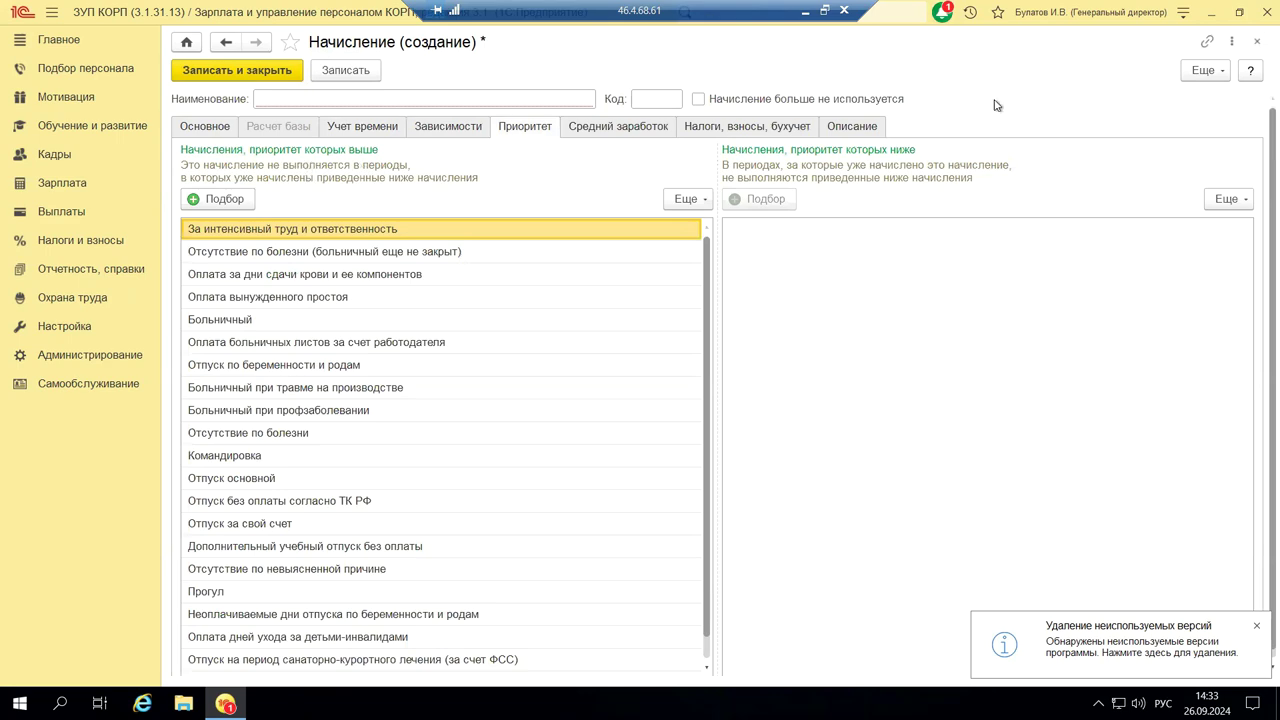
Step: Close the new accrual without saving it and close the Начисления list
left_click(1253, 44)
left_click(692, 390)
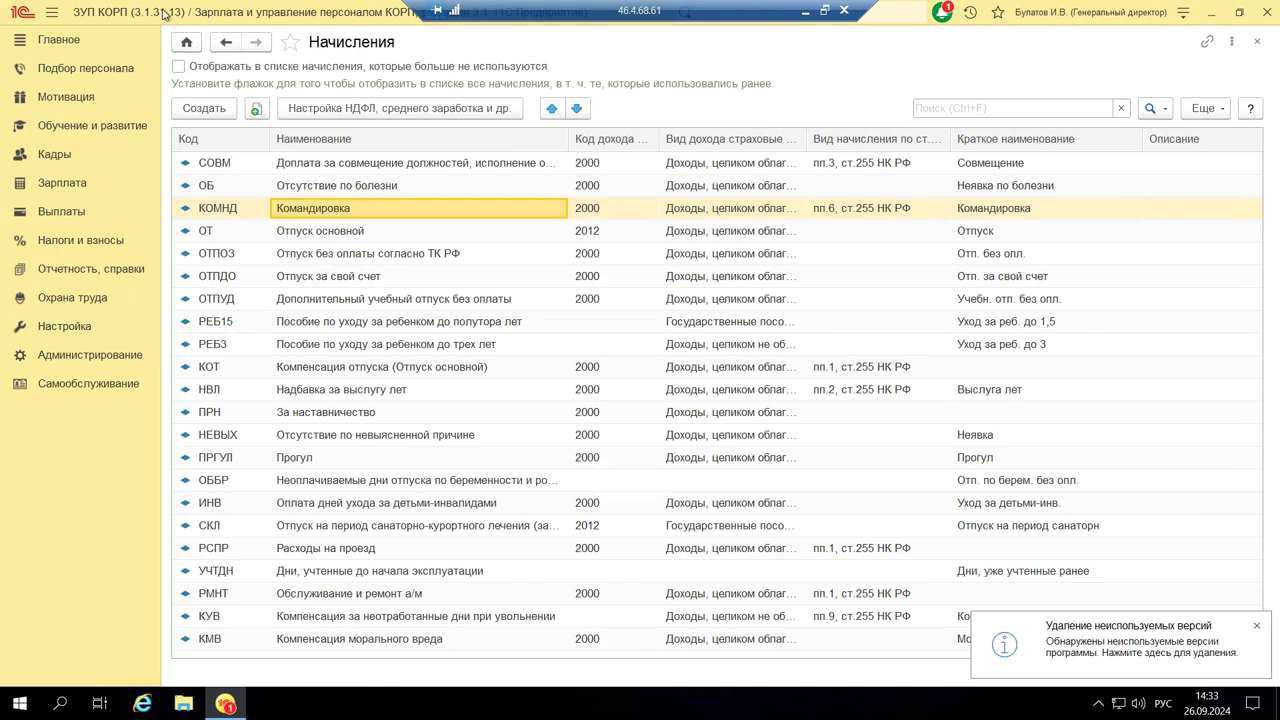
left_click(1259, 45)
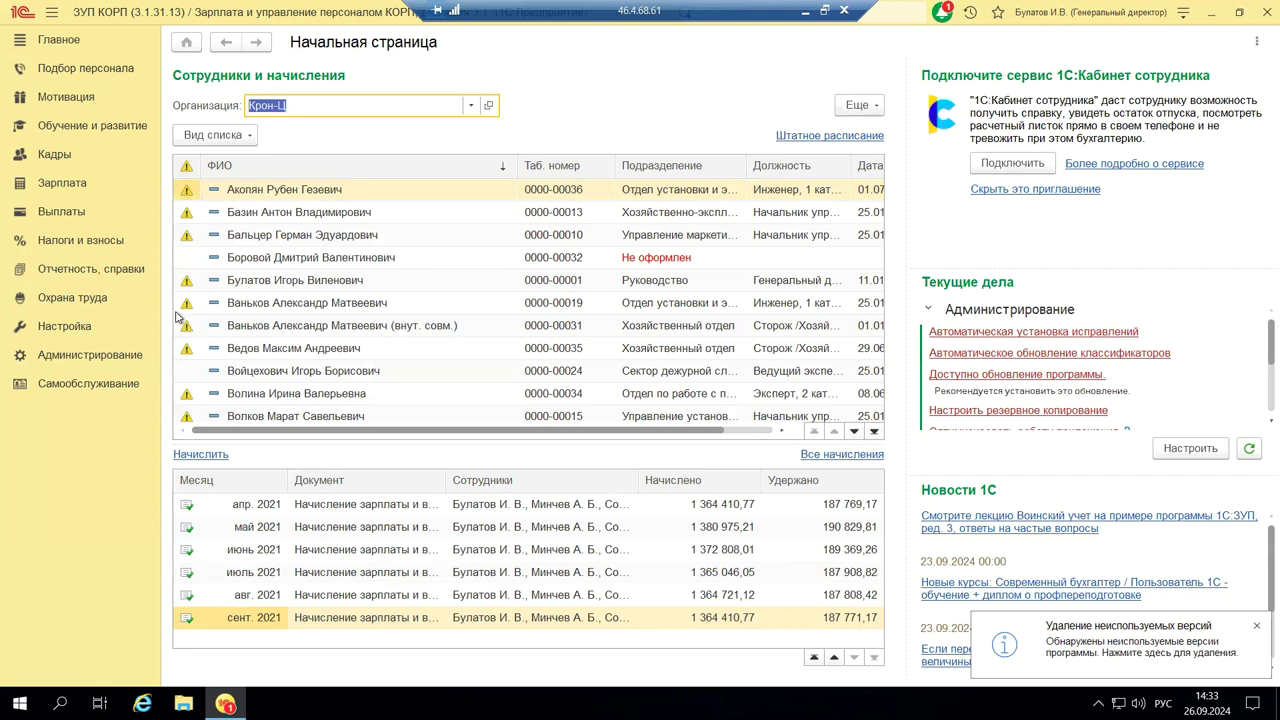
Step: Switch to PowerPoint and read slides 9 to 12 on the shift allowance, travel-day pay, compensation limits and income code 2017
left_click(808, 13)
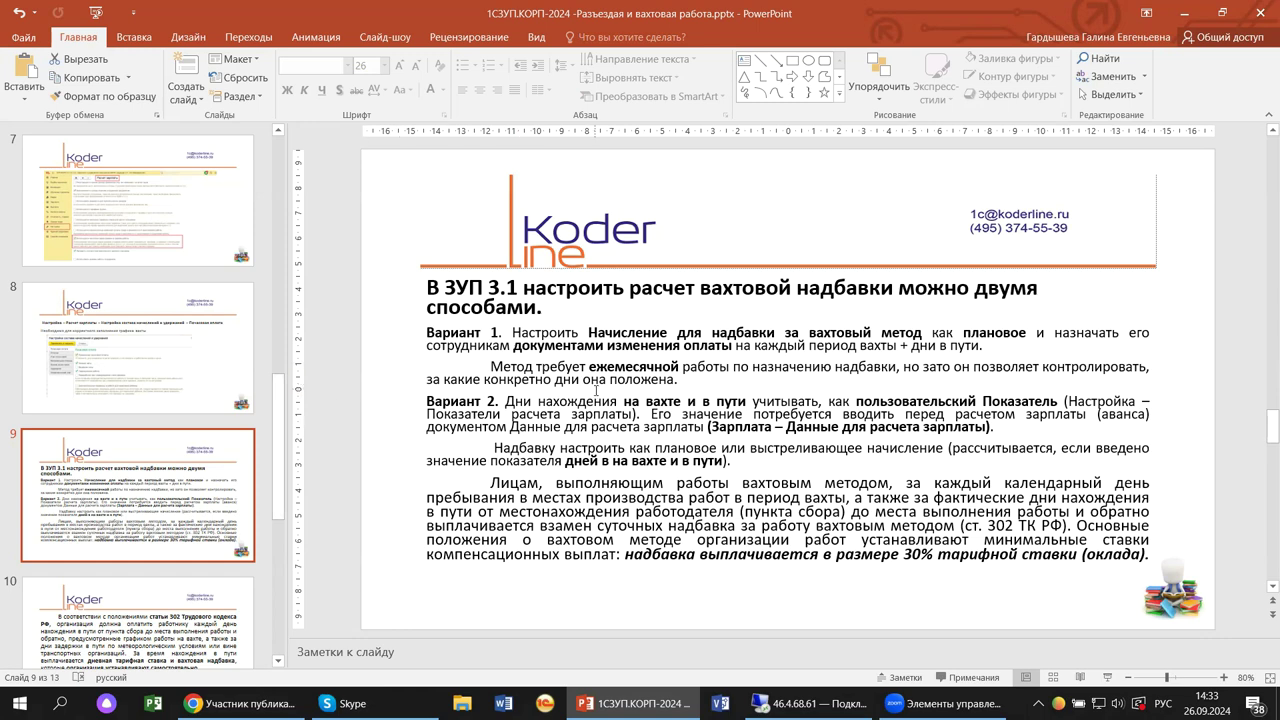
scroll(590, 408, "down", 3)
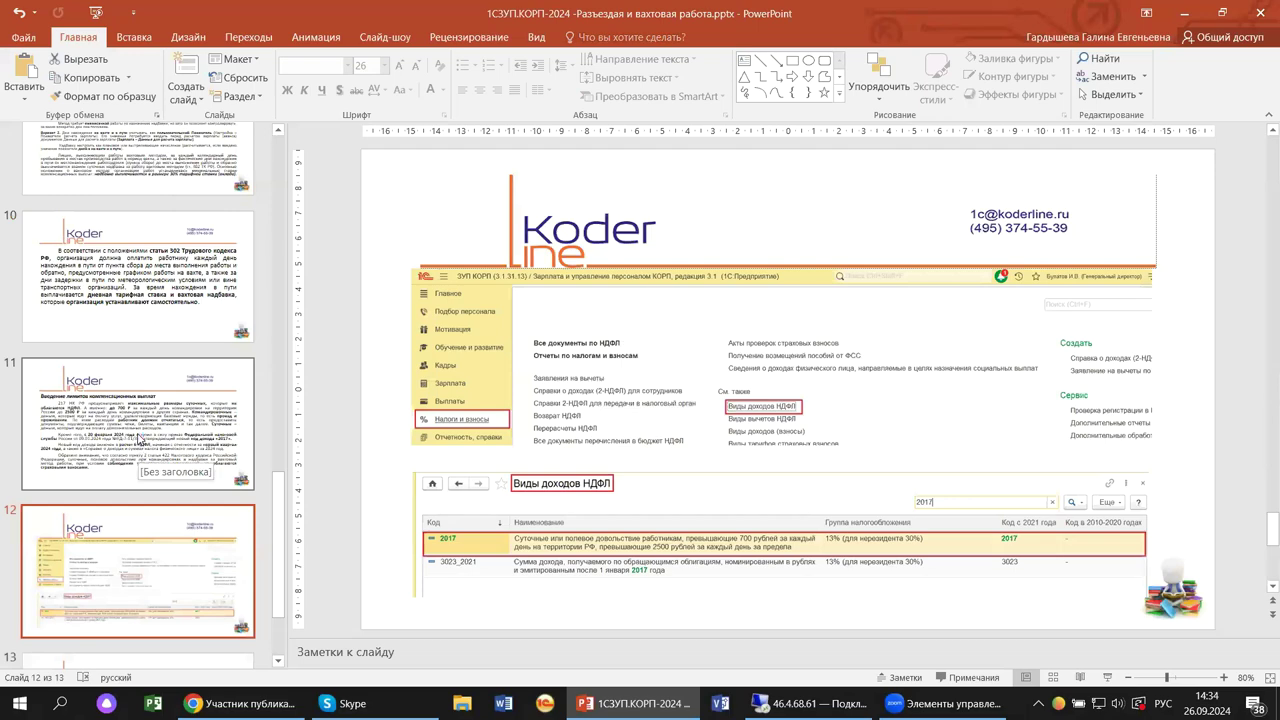
left_click(142, 436)
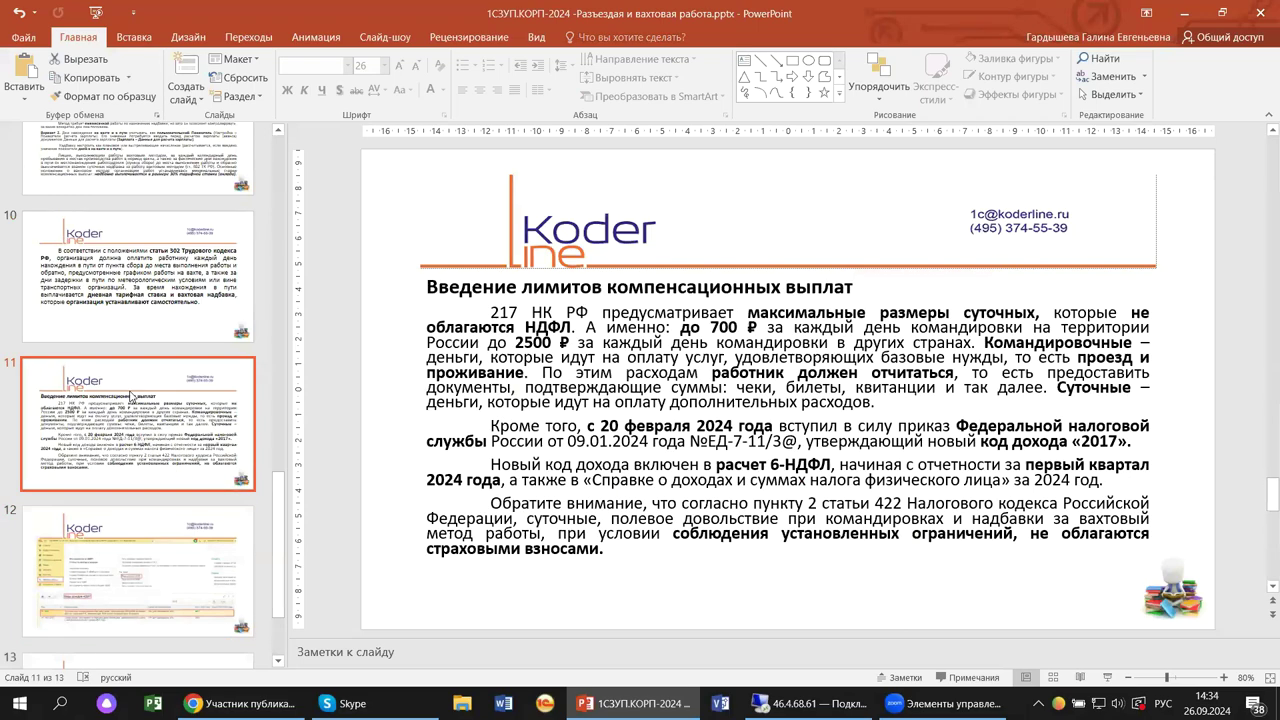
left_click(77, 308)
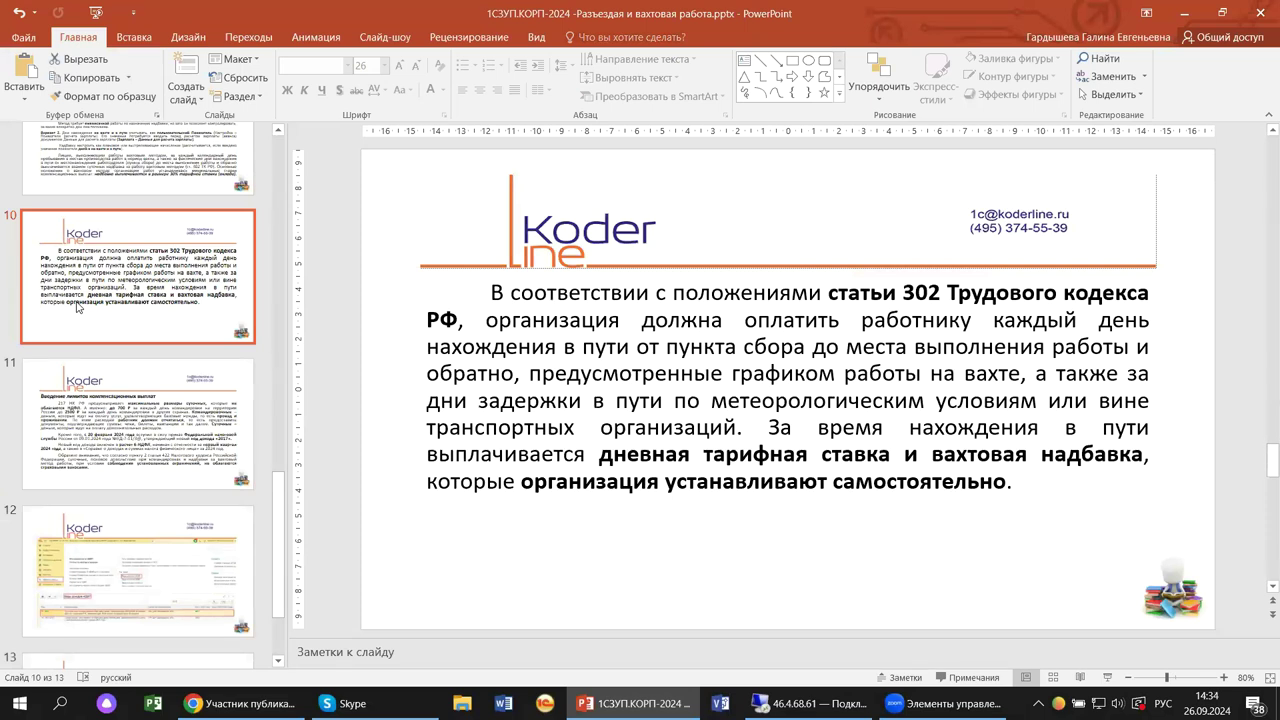
left_click(128, 190)
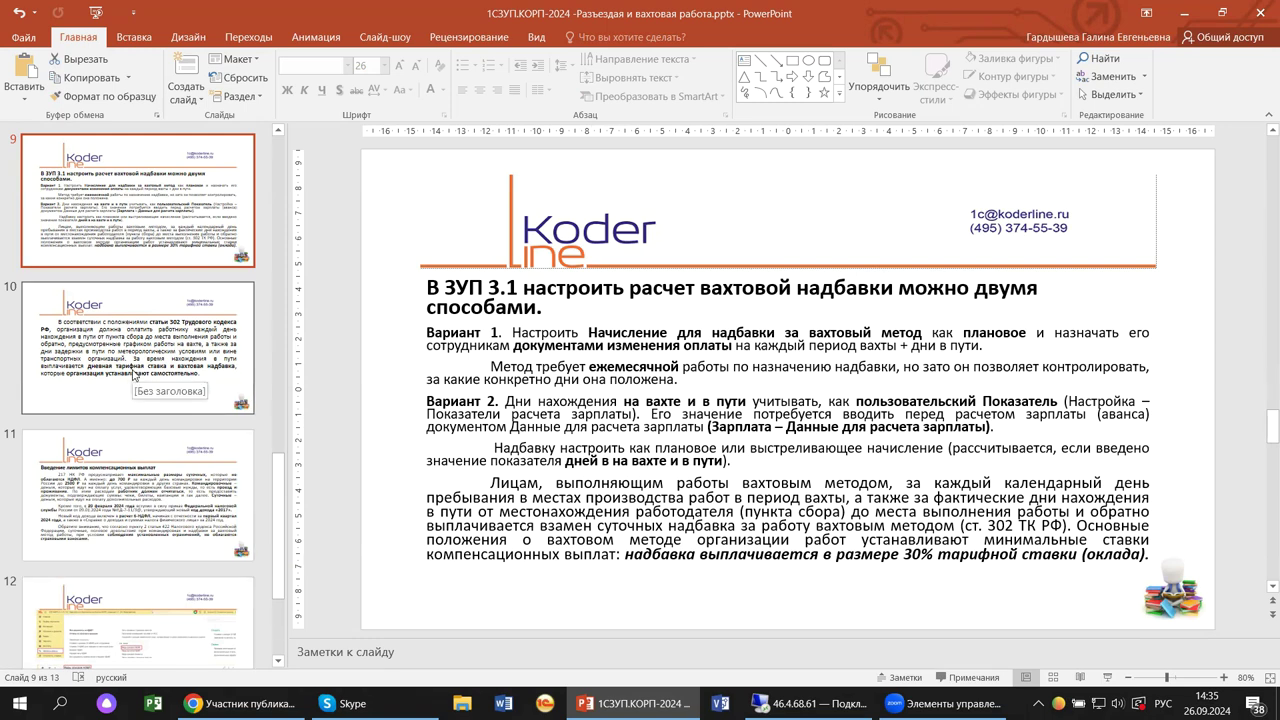
left_click(134, 374)
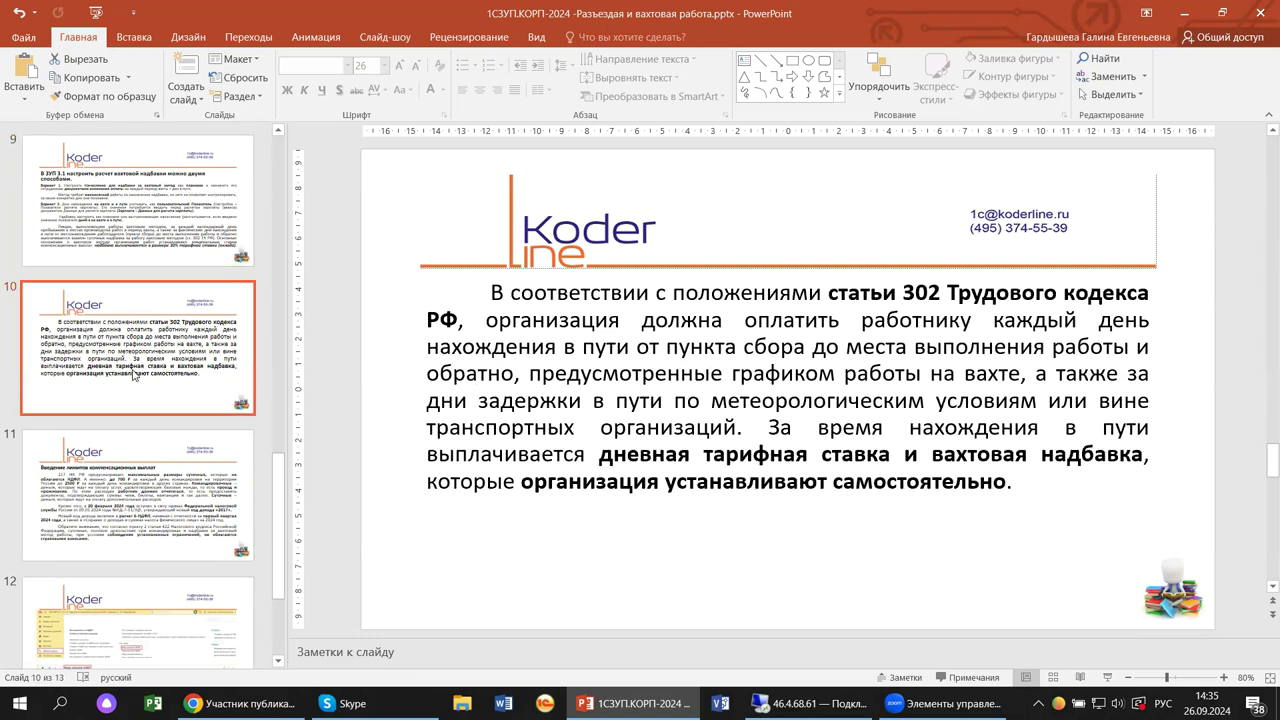
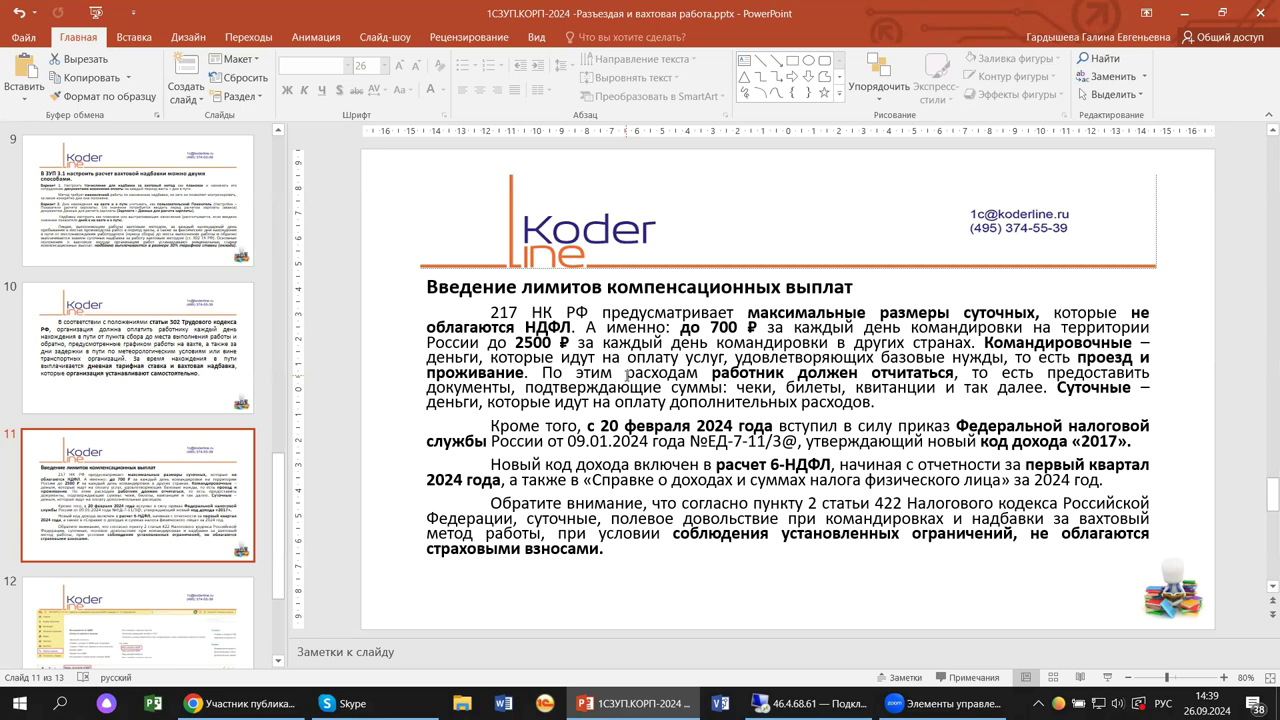
left_click(115, 641)
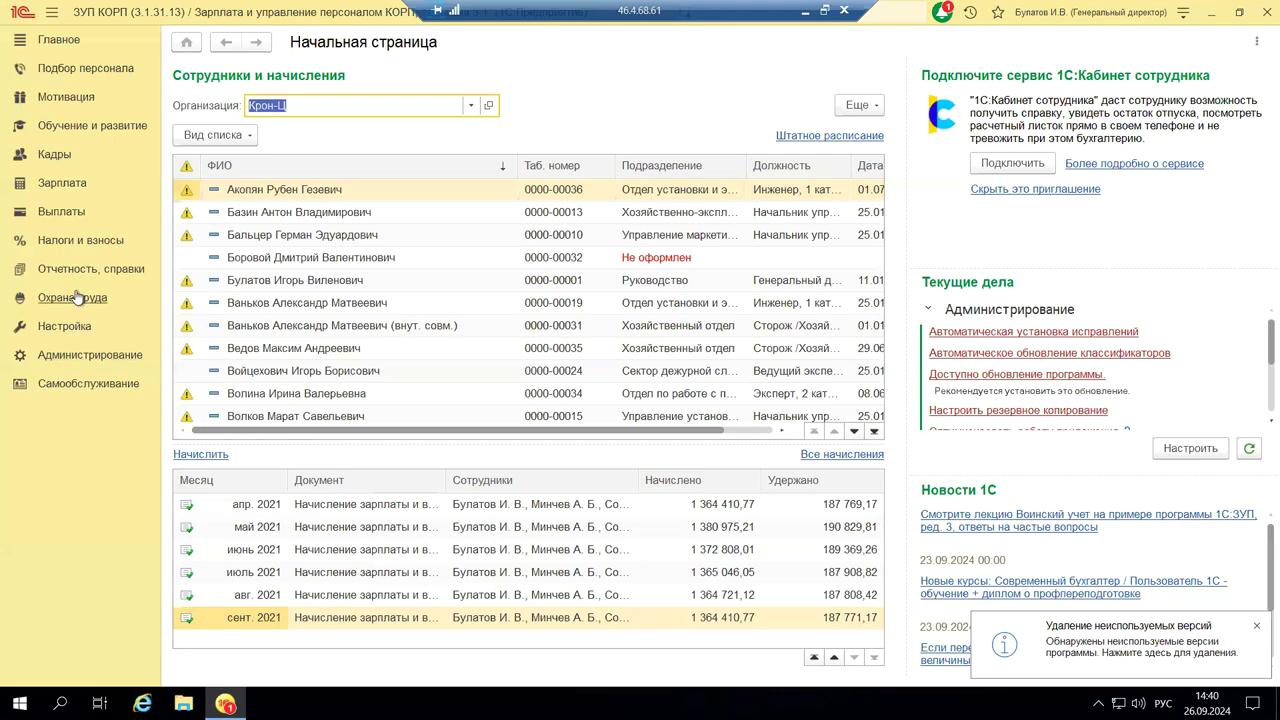
Step: In the remote 1C session, open the Виды доходов НДФЛ list, search it for code 2017 and clear the search
left_click(62, 245)
left_click(80, 245)
left_click(88, 245)
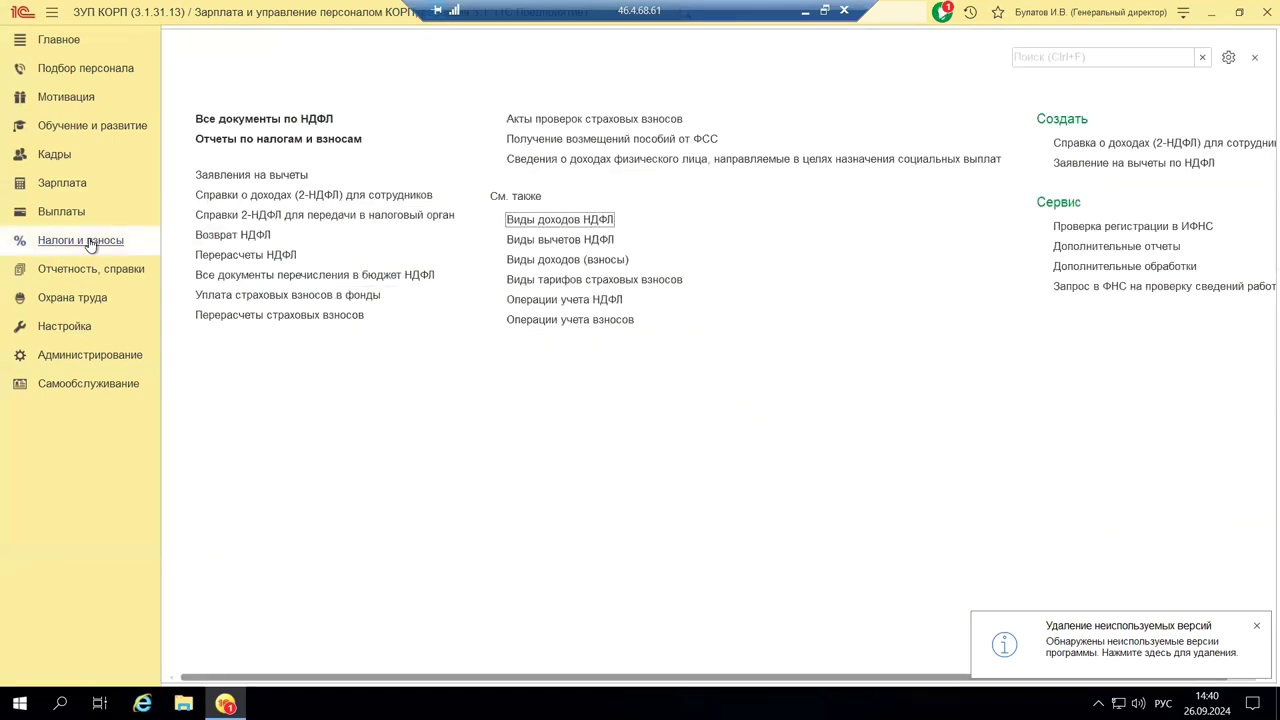
left_click(555, 222)
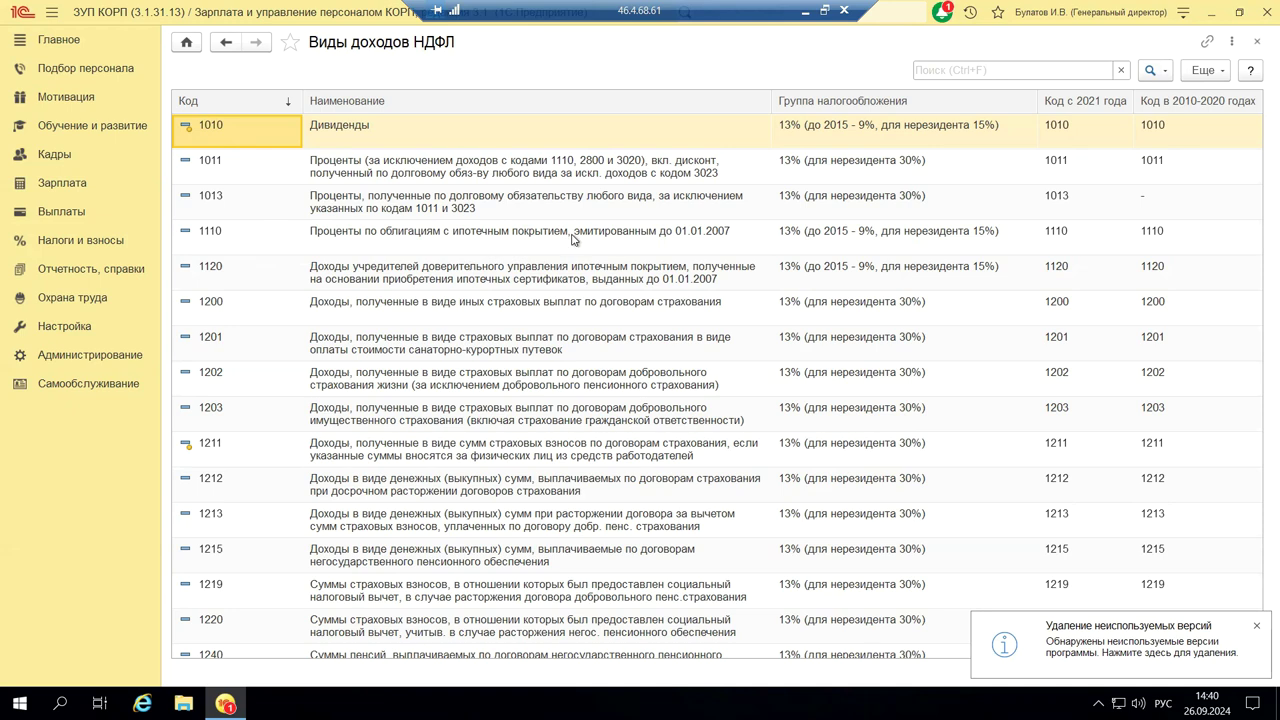
left_click(995, 69)
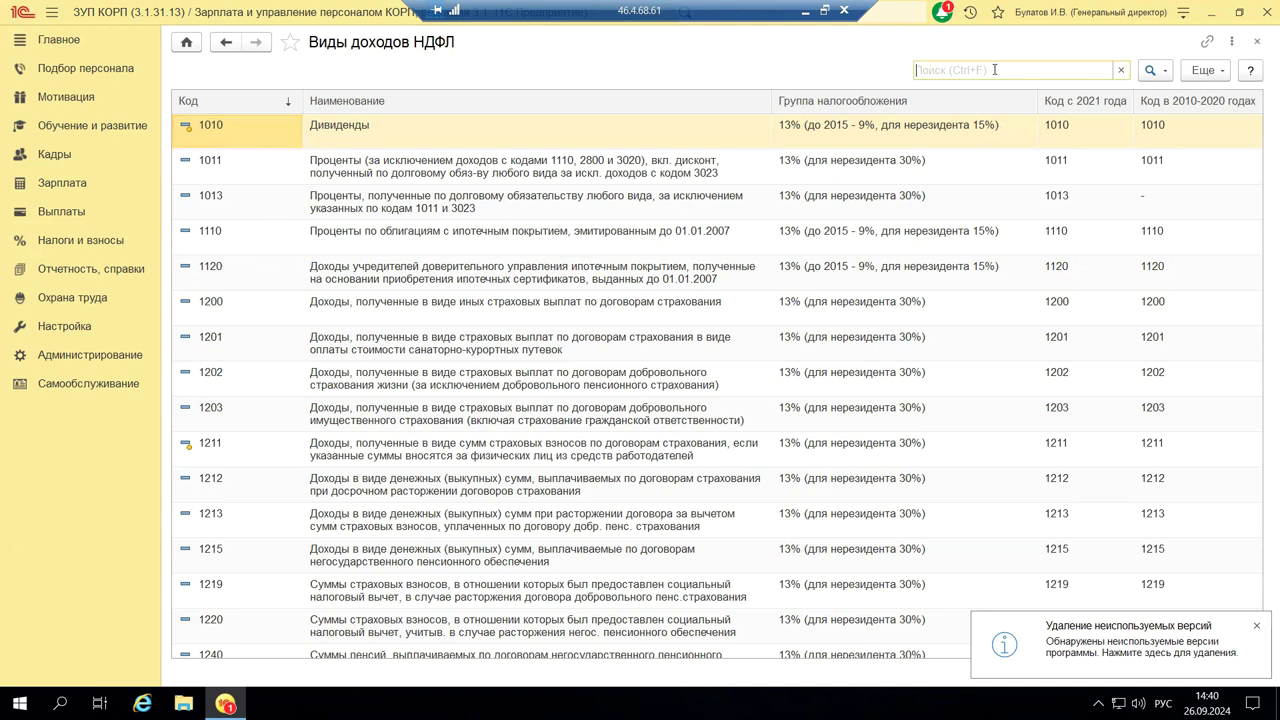
type("2017")
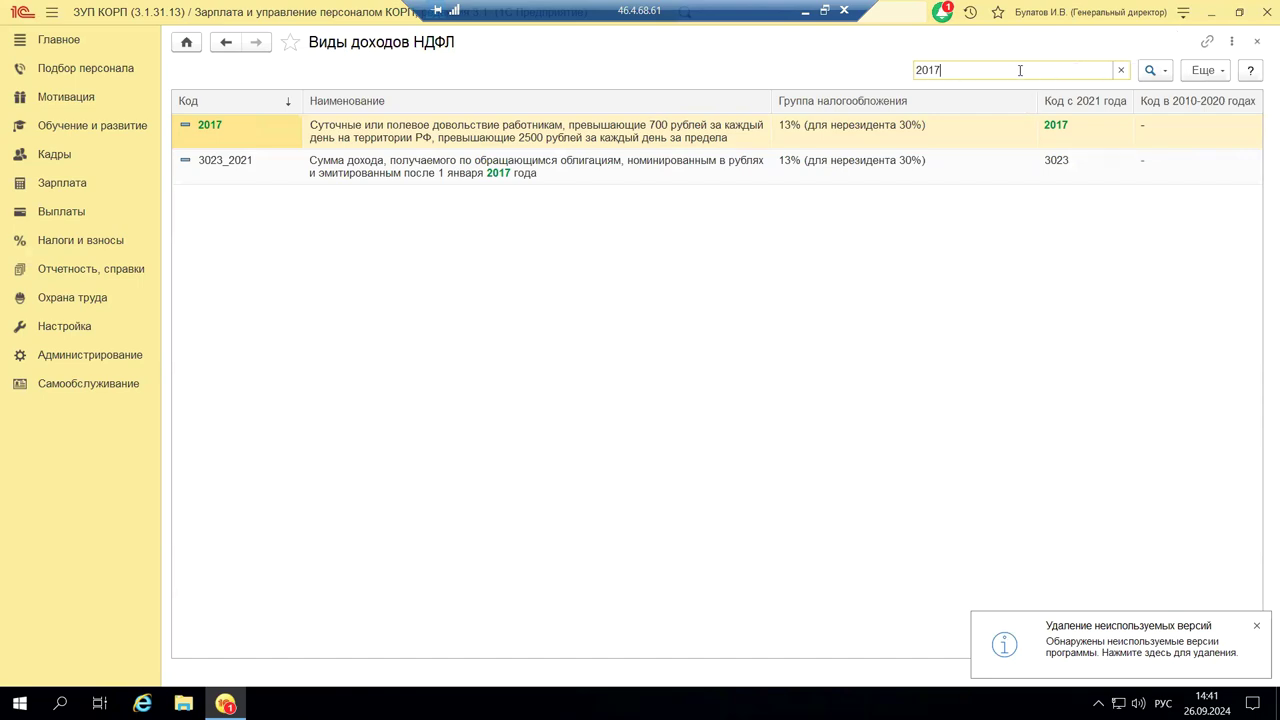
key("BackSpace")
key("BackSpace")
key("BackSpace")
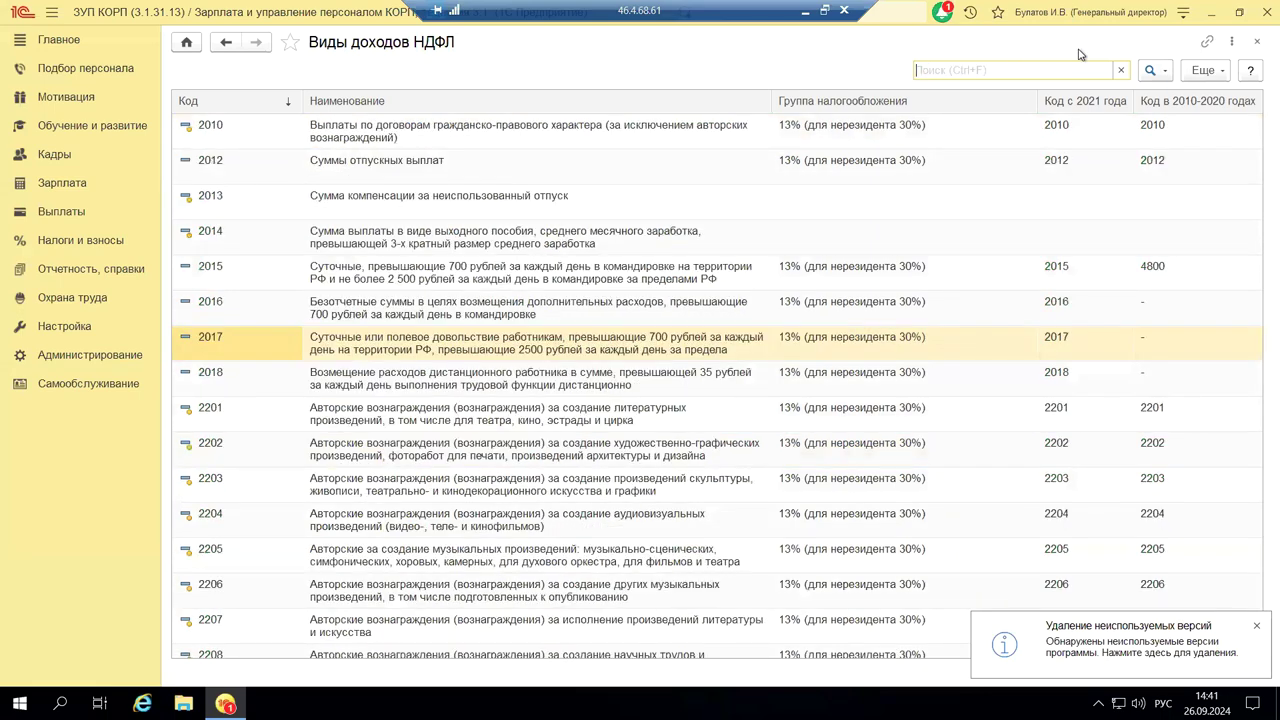
Step: Open the О программе window, examine the platform and configuration versions, and close it
left_click(1181, 18)
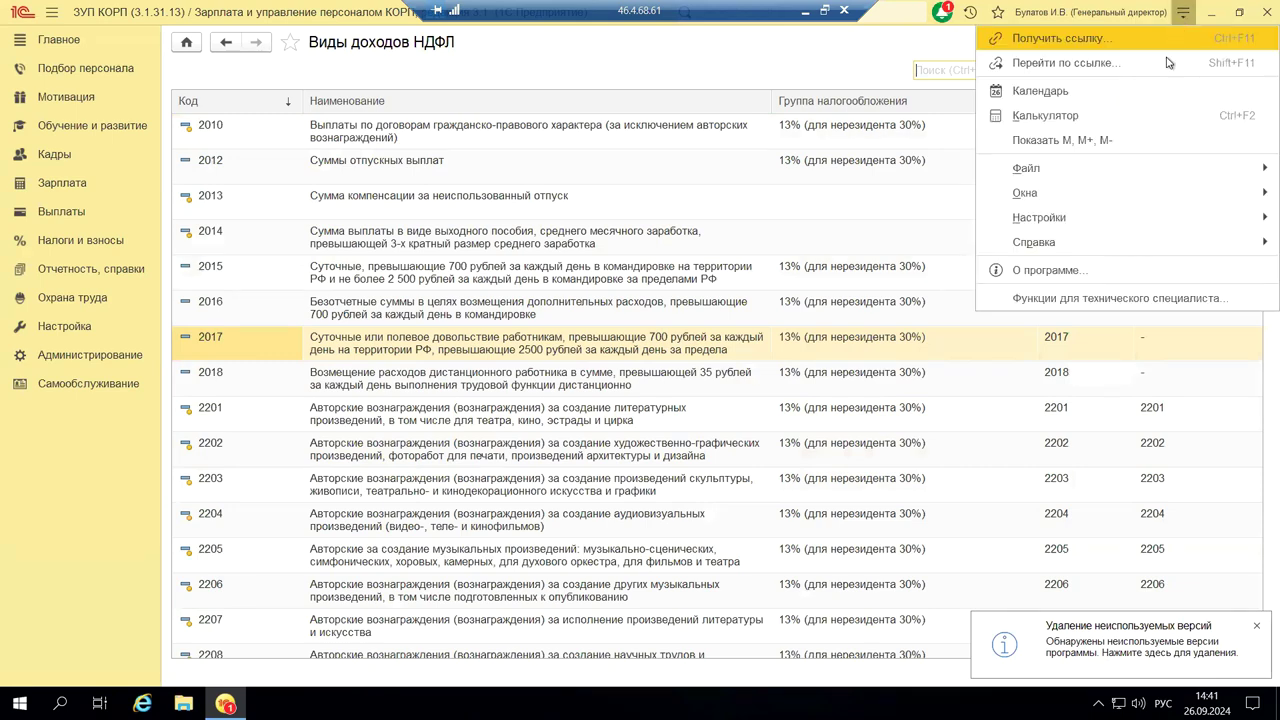
left_click(1117, 285)
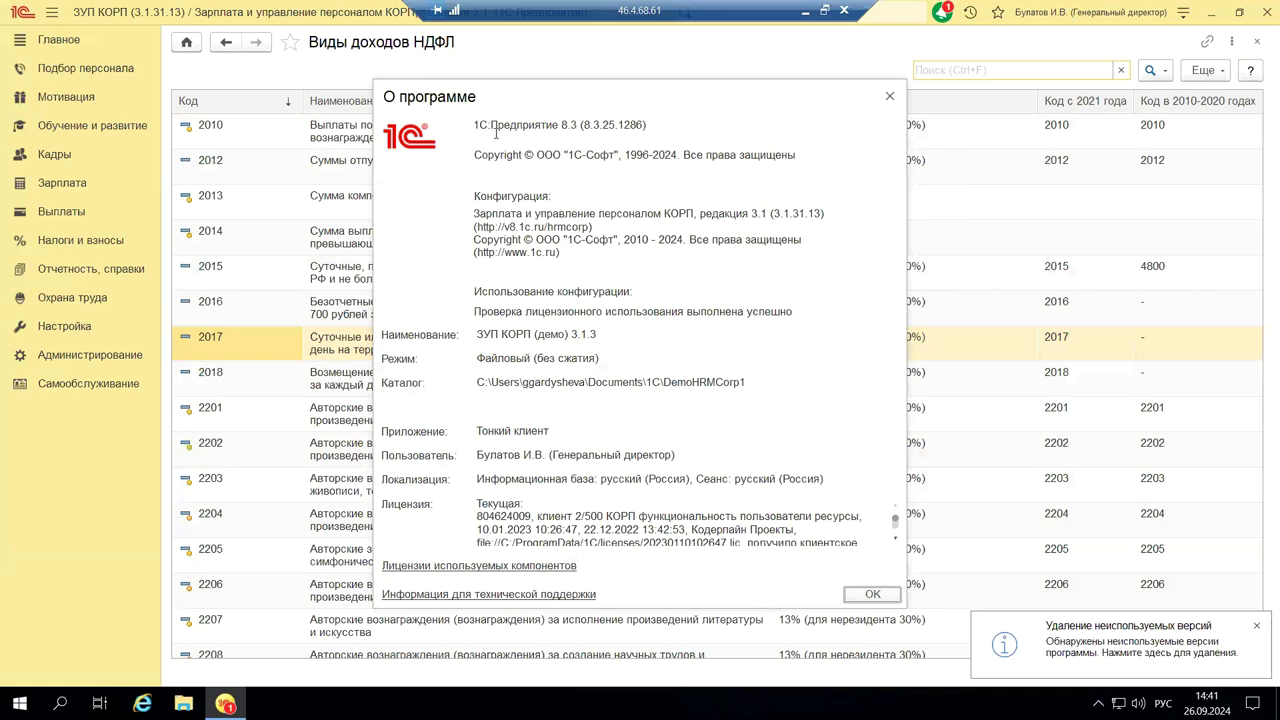
left_click_drag(477, 124, 780, 126)
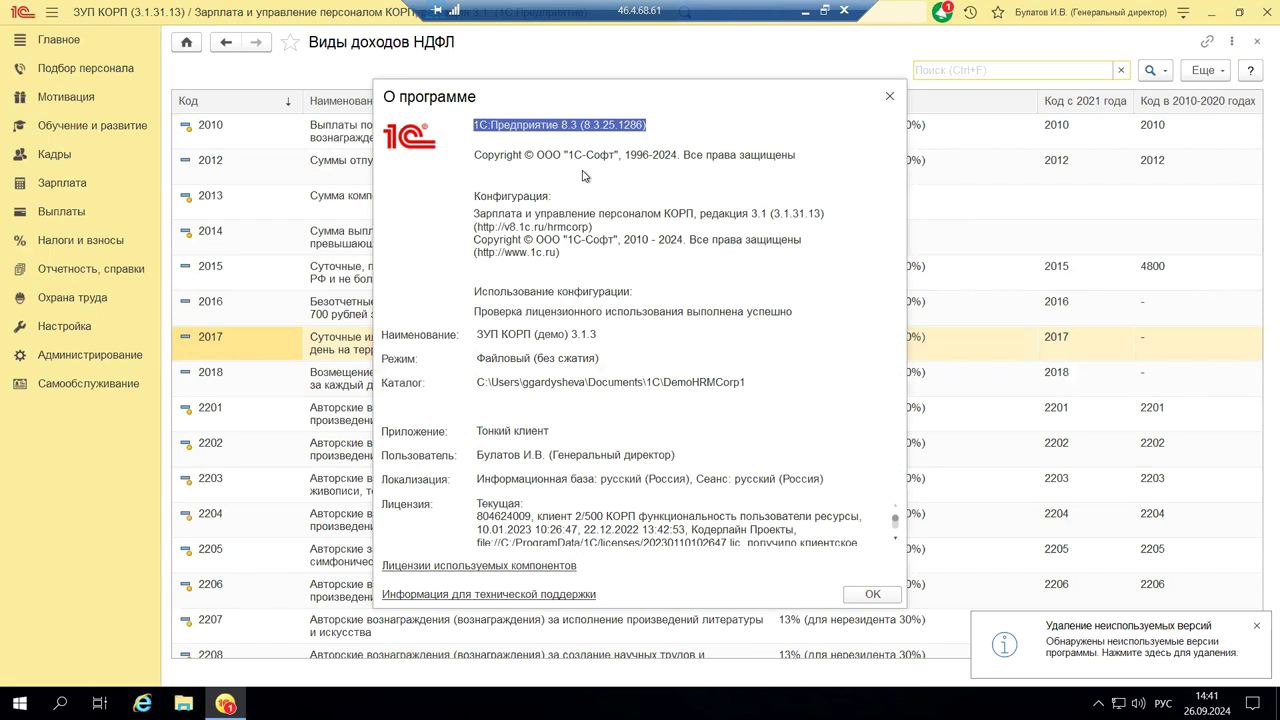
triple_click(491, 210)
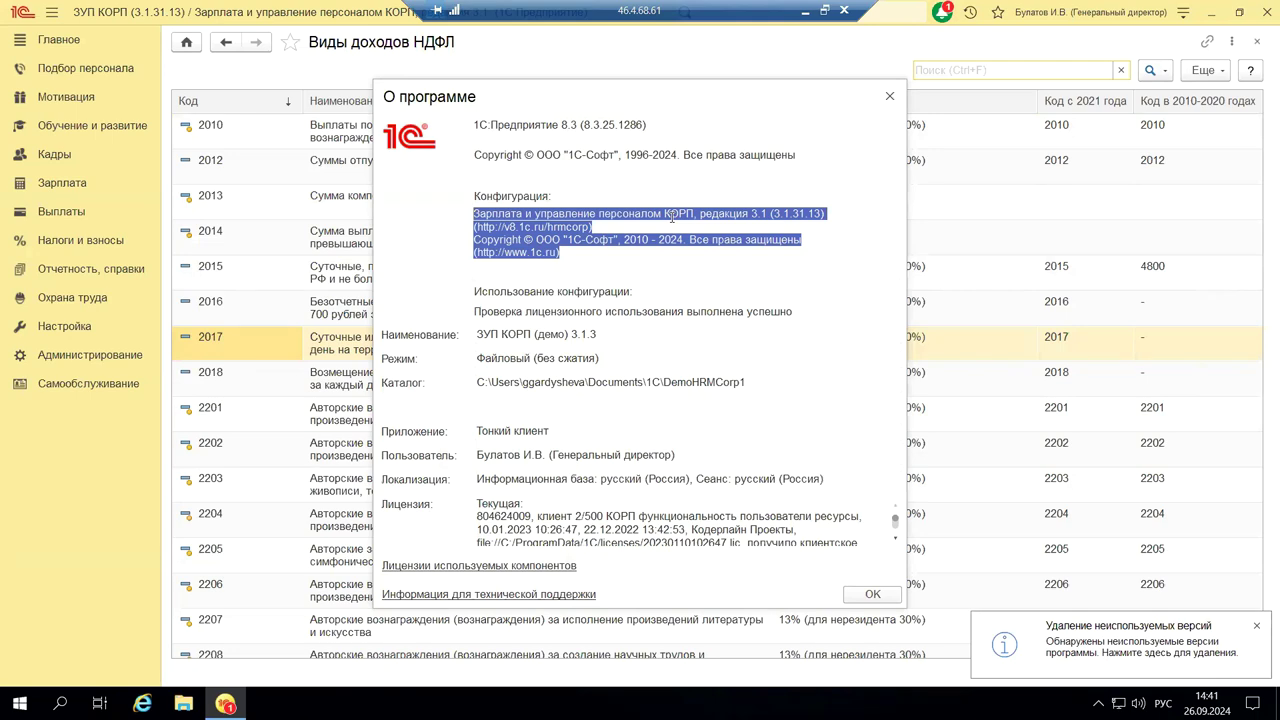
left_click(889, 96)
left_click(893, 106)
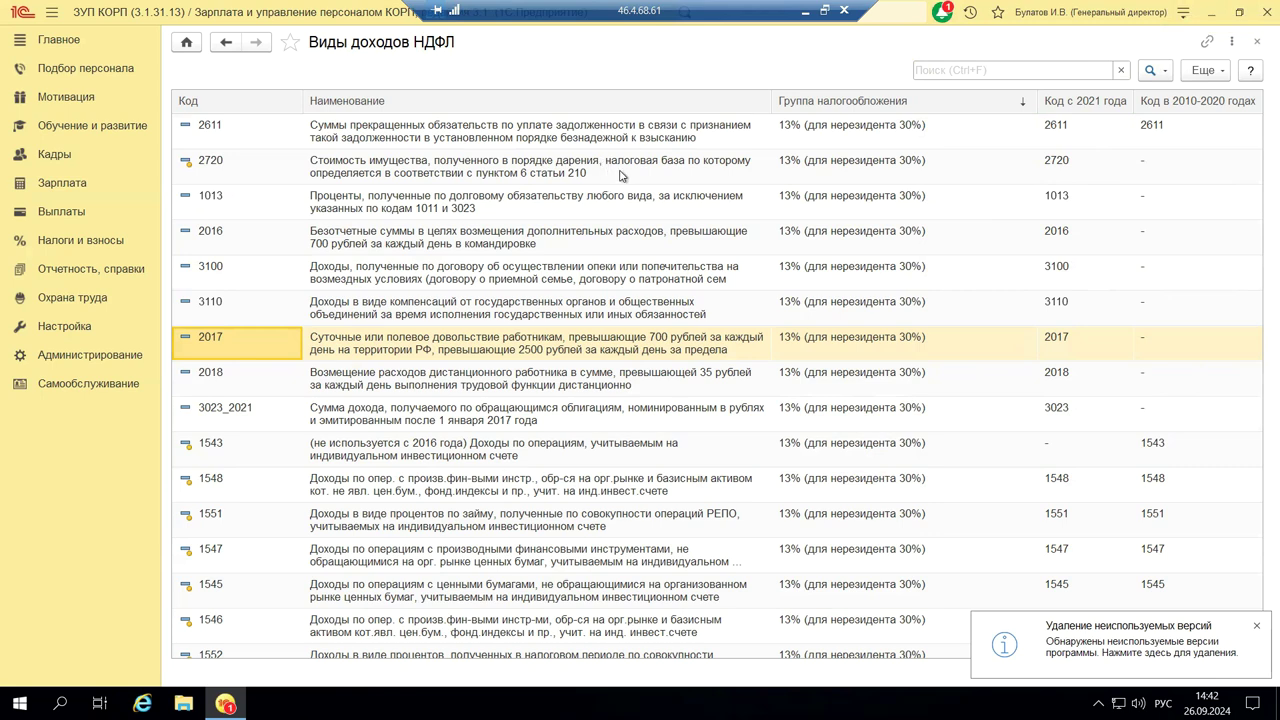
Step: Close the Виды доходов НДФЛ list and switch to PowerPoint slide 12
left_click(1259, 46)
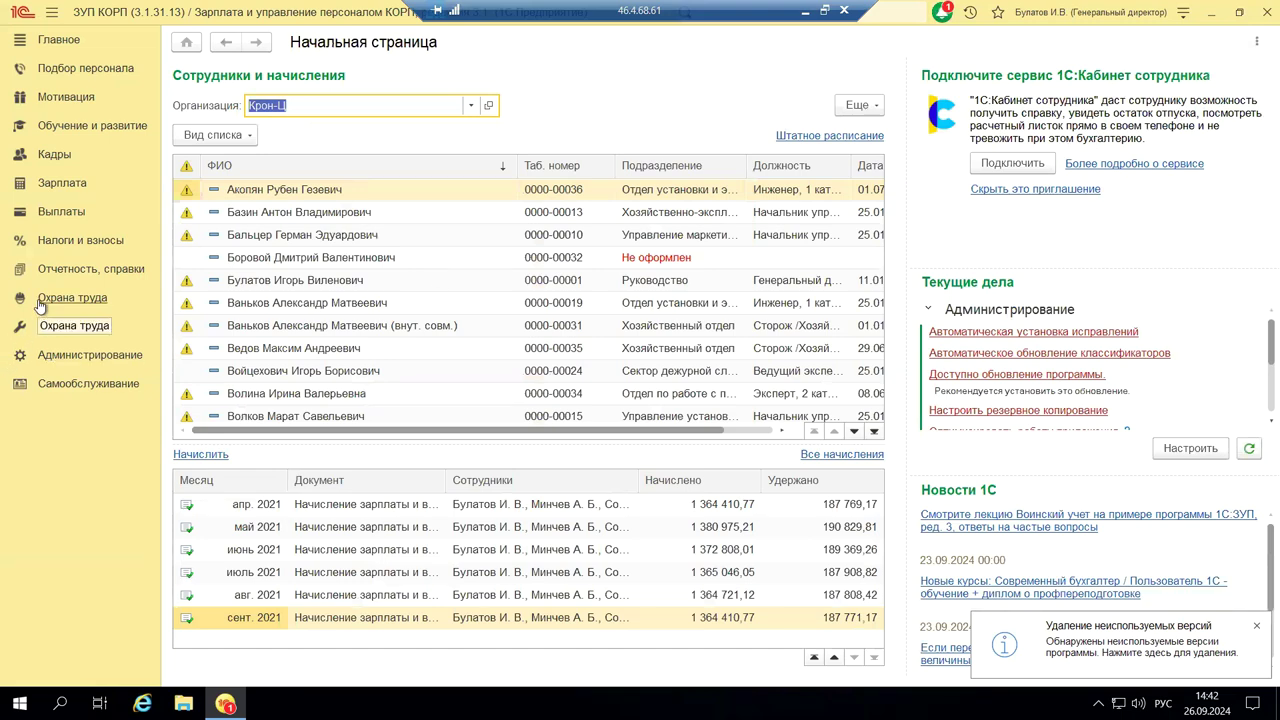
left_click(805, 11)
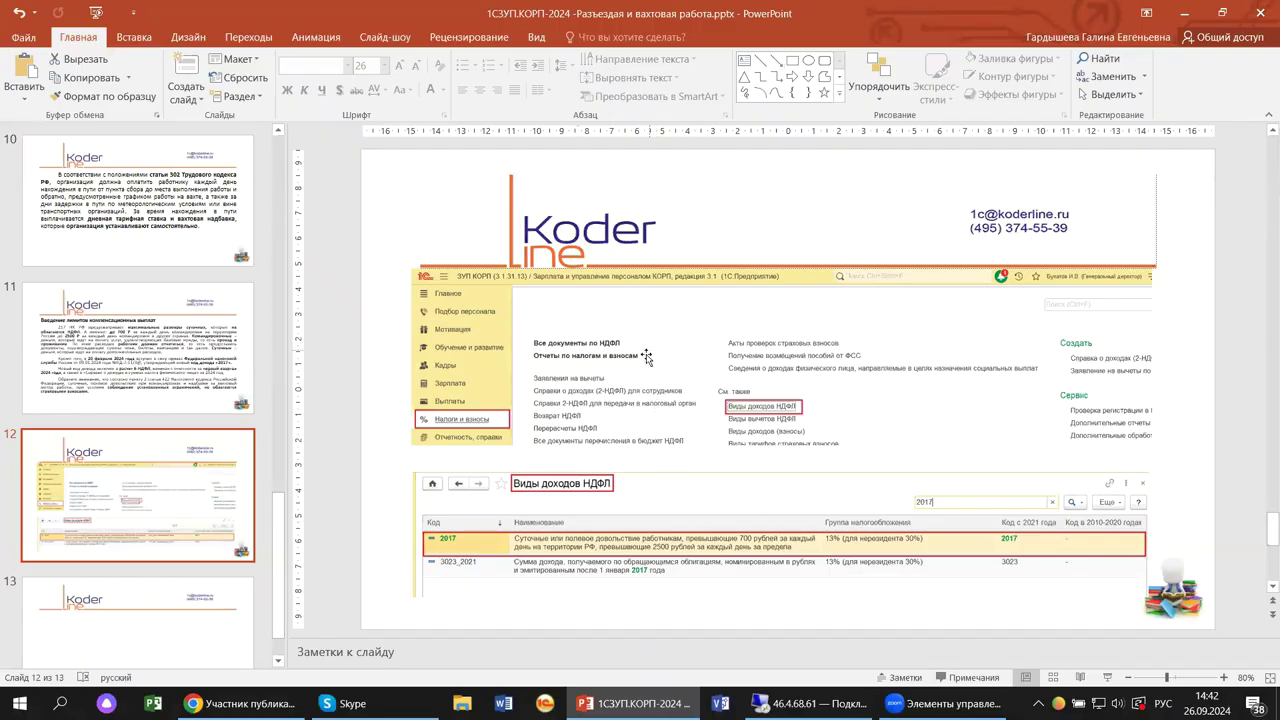
scroll(218, 525, "down", 2)
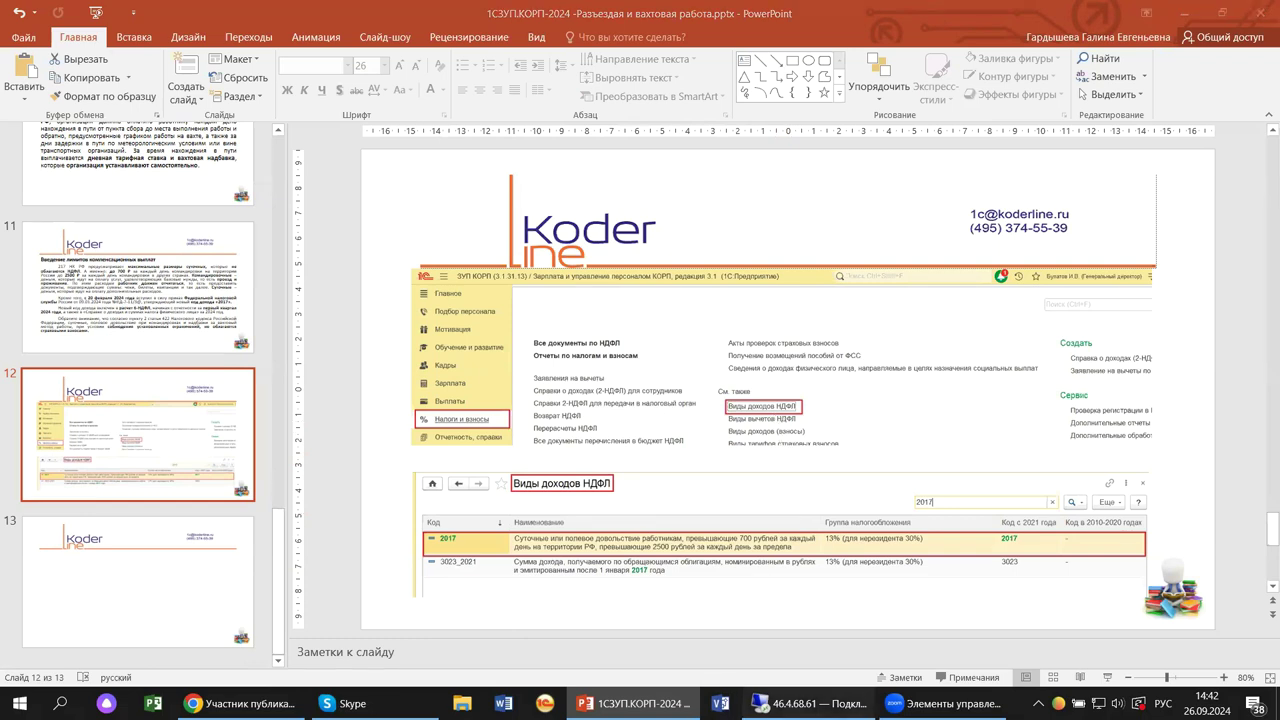
Step: Switch to the remote 1C session, open the Виды вычетов НДФЛ list, examine the deduction codes and close the list
left_click(800, 703)
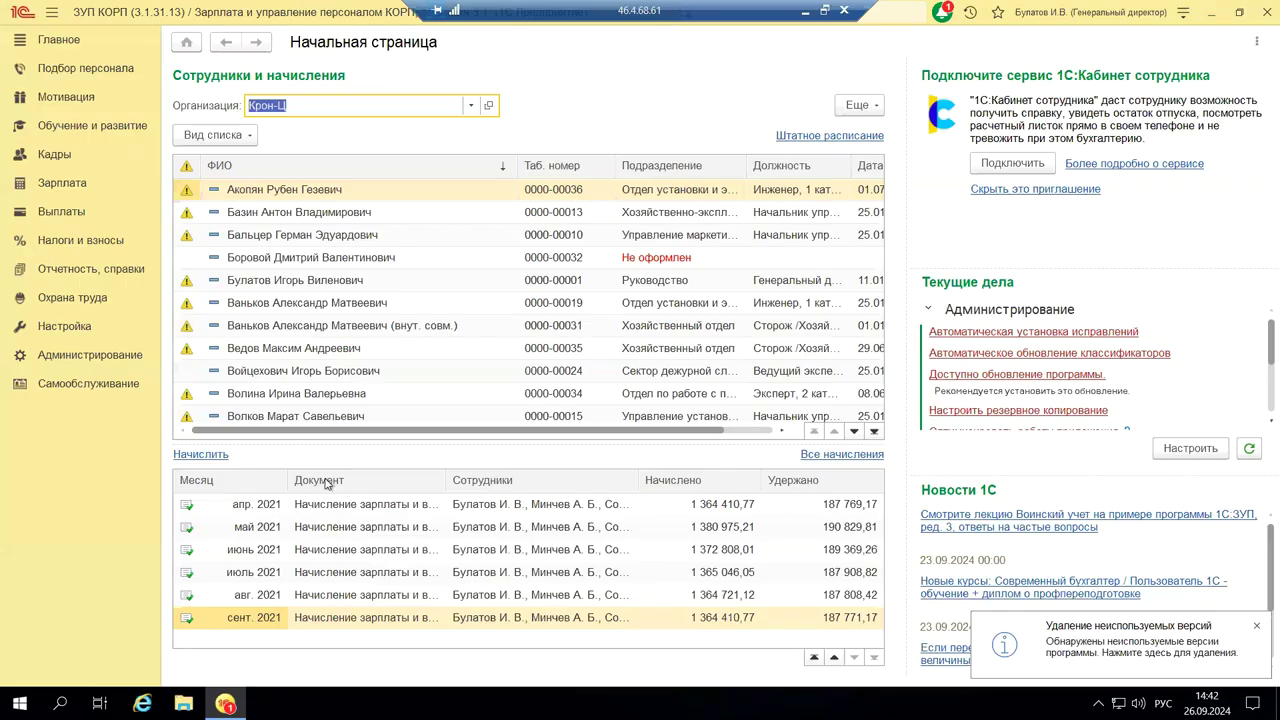
left_click(50, 240)
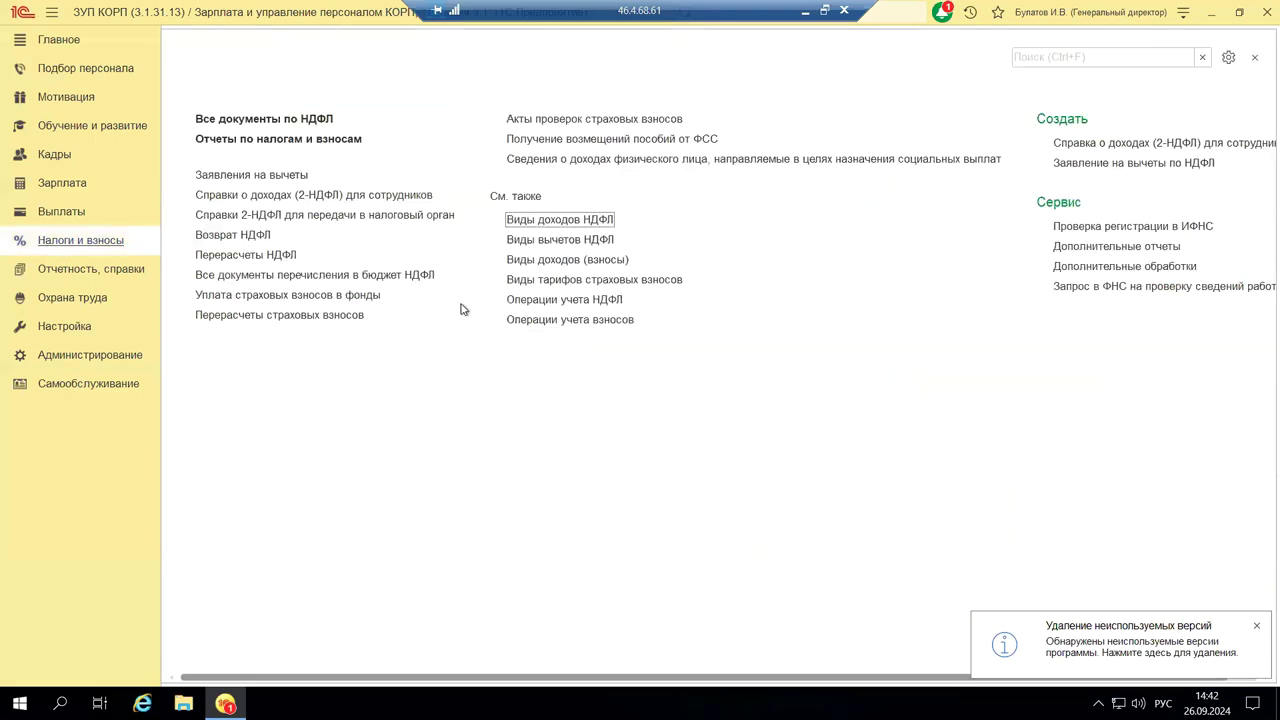
left_click(577, 245)
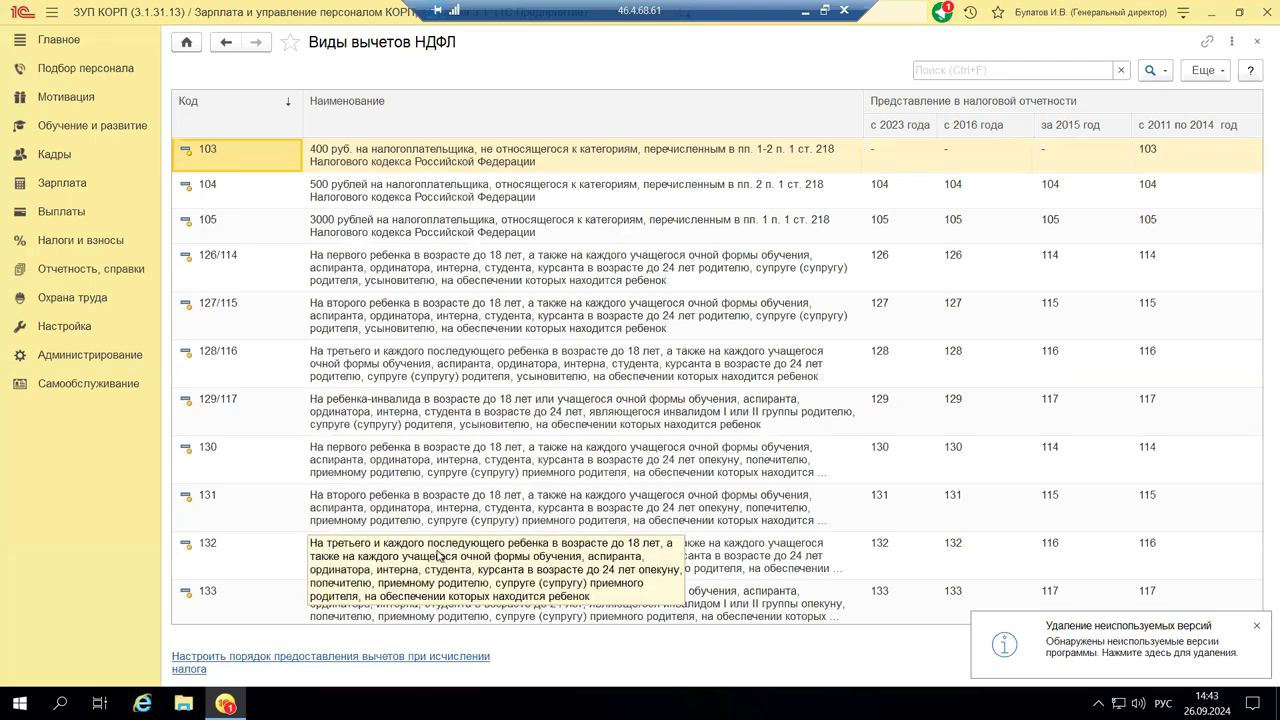
scroll(440, 545, "down", 5)
scroll(445, 545, "down", 5)
scroll(445, 545, "down", 3)
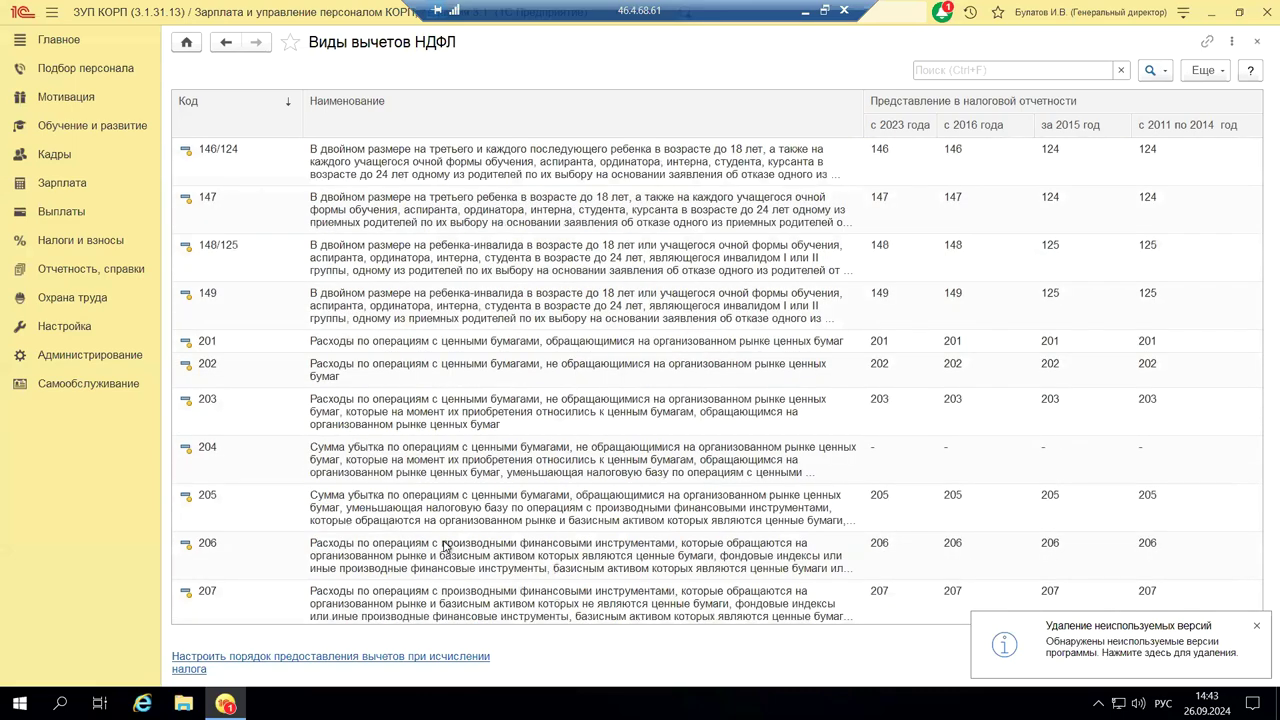
scroll(445, 545, "down", 5)
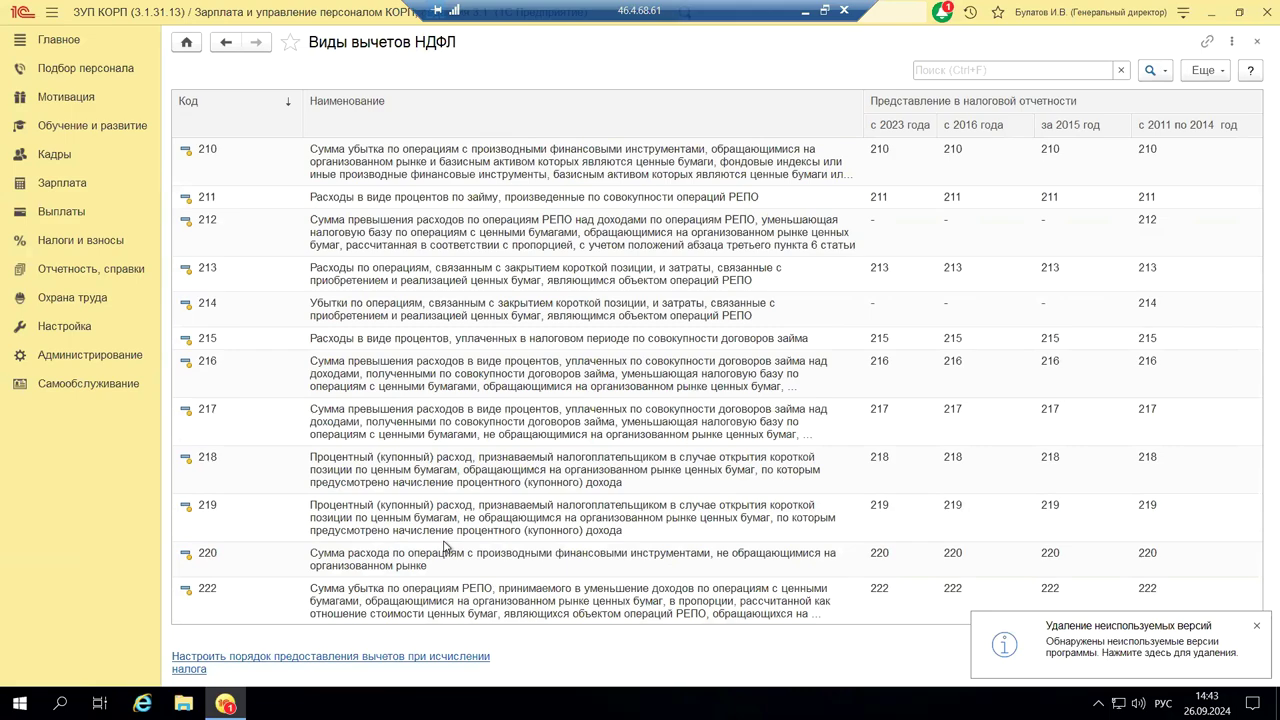
scroll(445, 545, "down", 10)
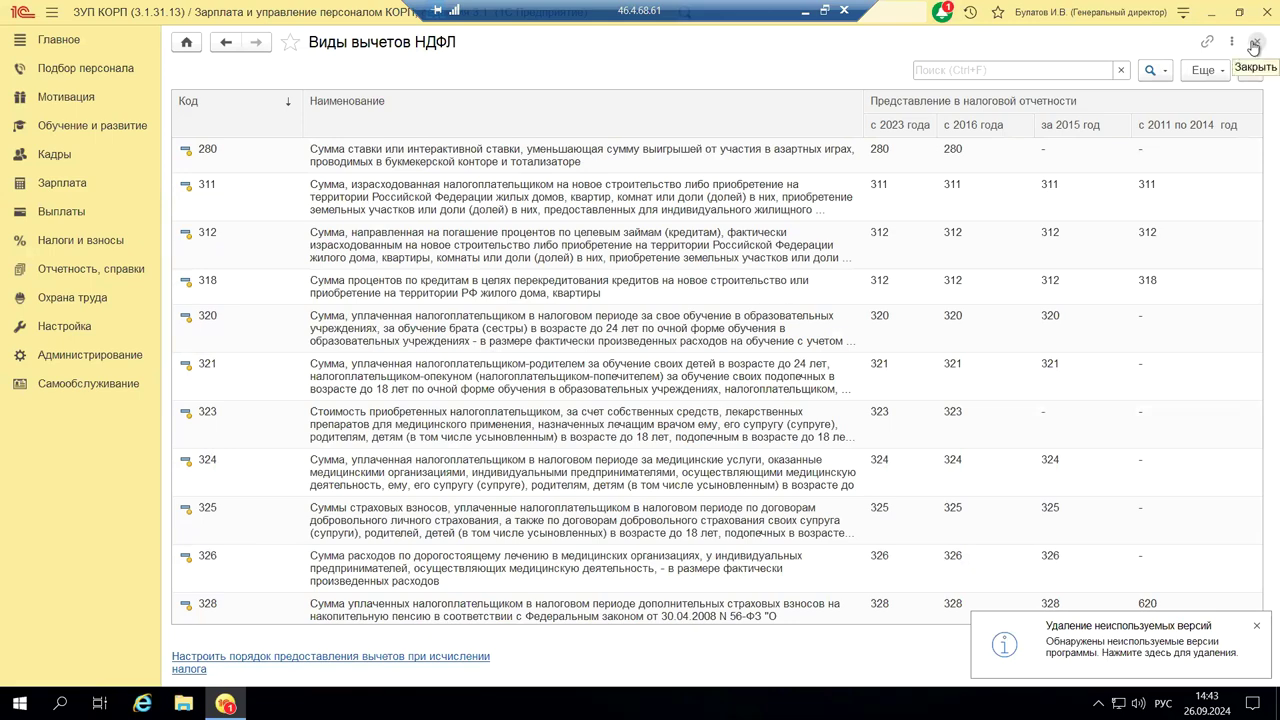
left_click(1254, 45)
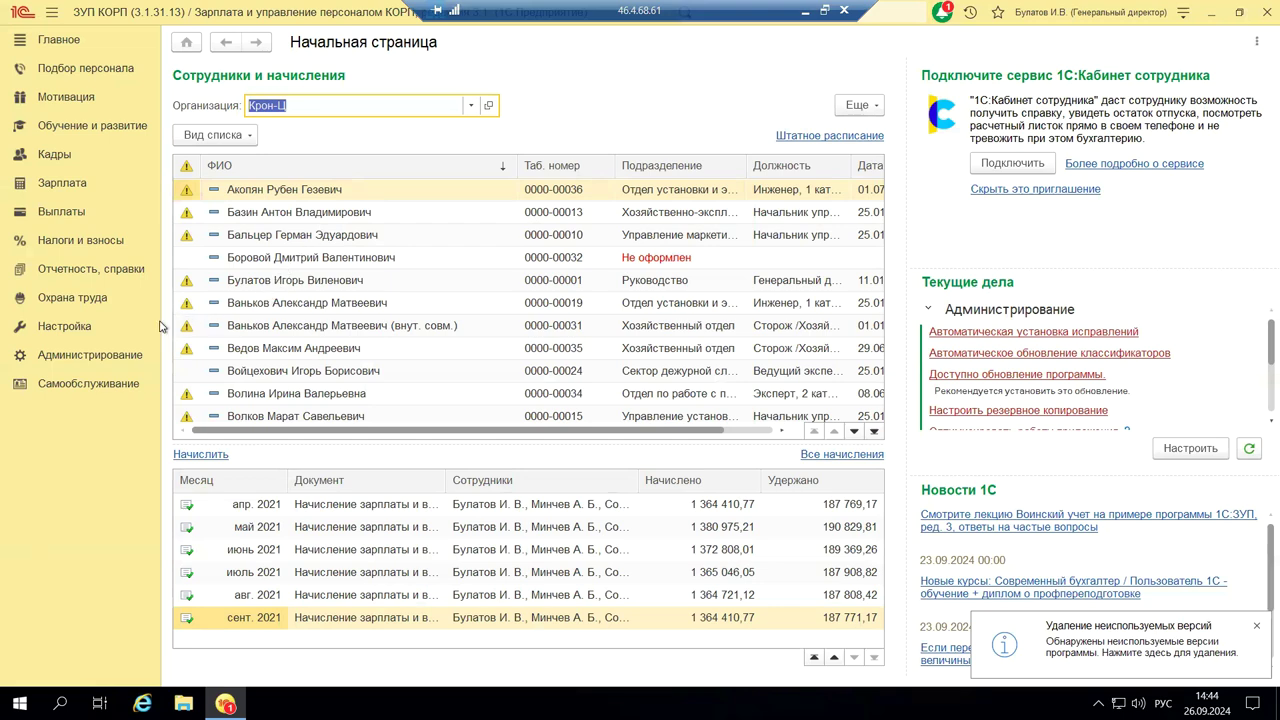
left_click(36, 359)
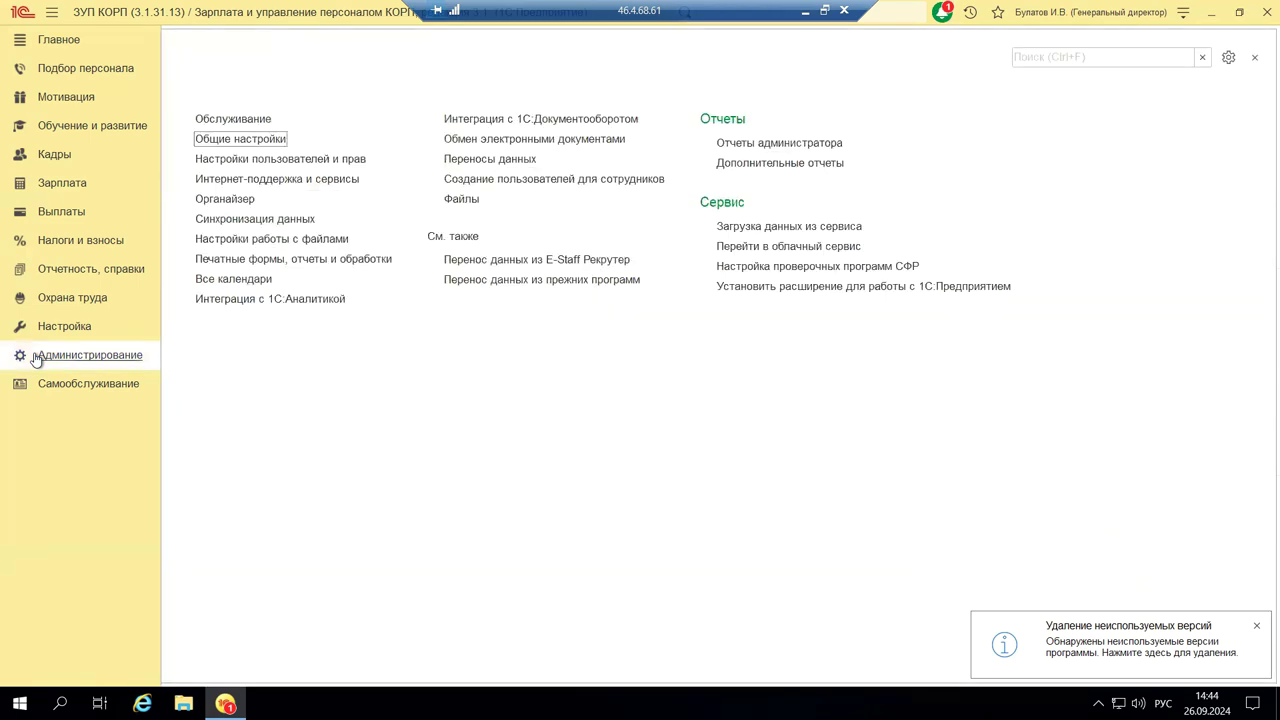
left_click(36, 359)
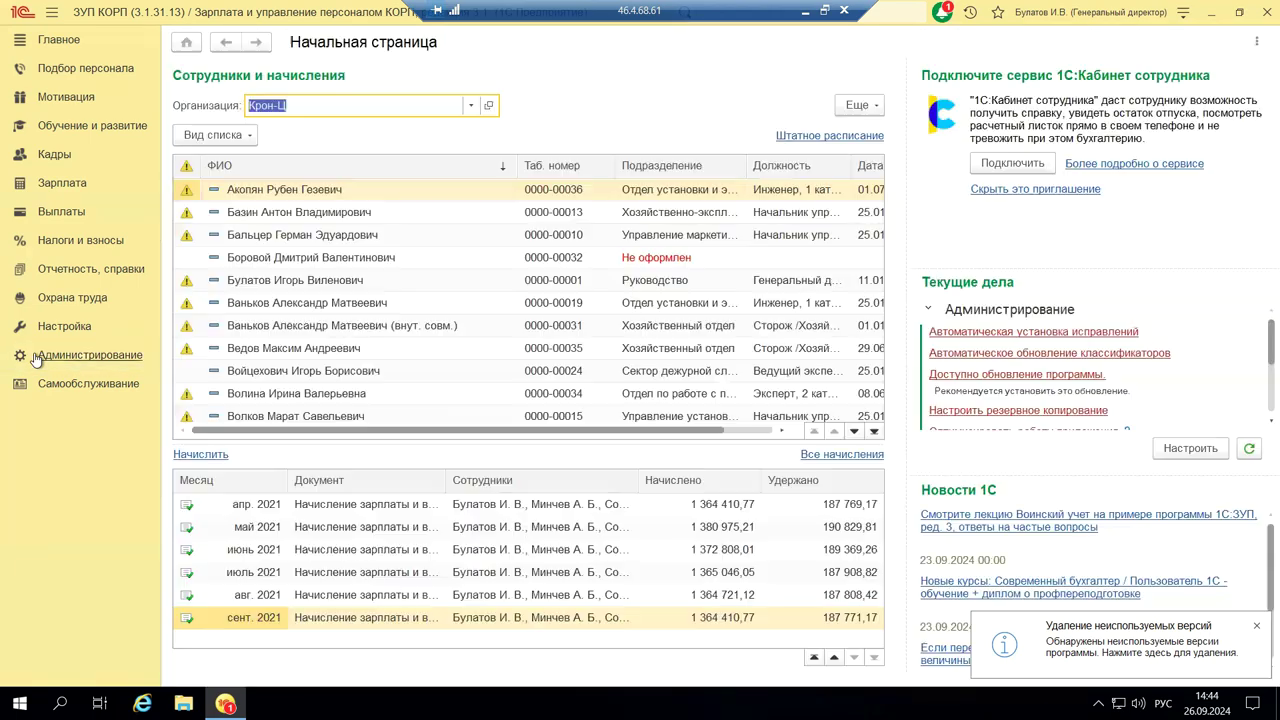
left_click(40, 245)
left_click(40, 245)
left_click(40, 245)
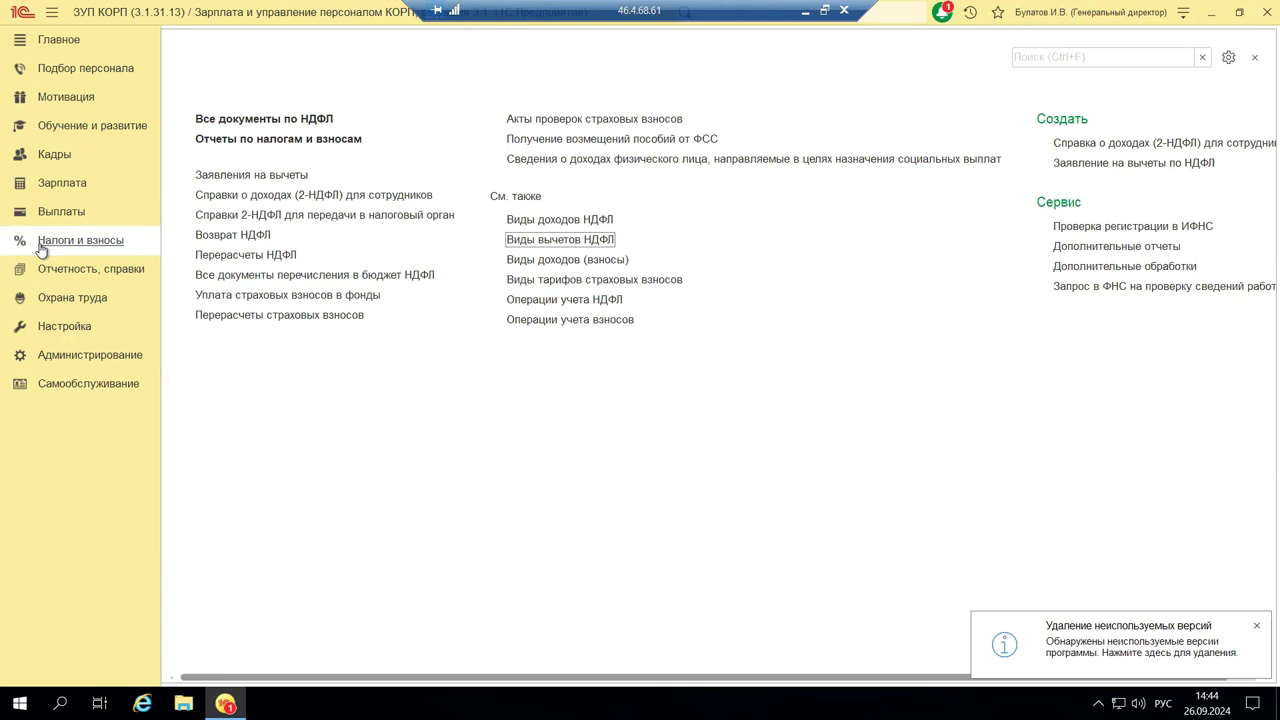
key("Escape")
Step: Open Отчеты по налогам и взносам and examine the available НДФЛ and insurance contribution reports
left_click(137, 249)
left_click(243, 141)
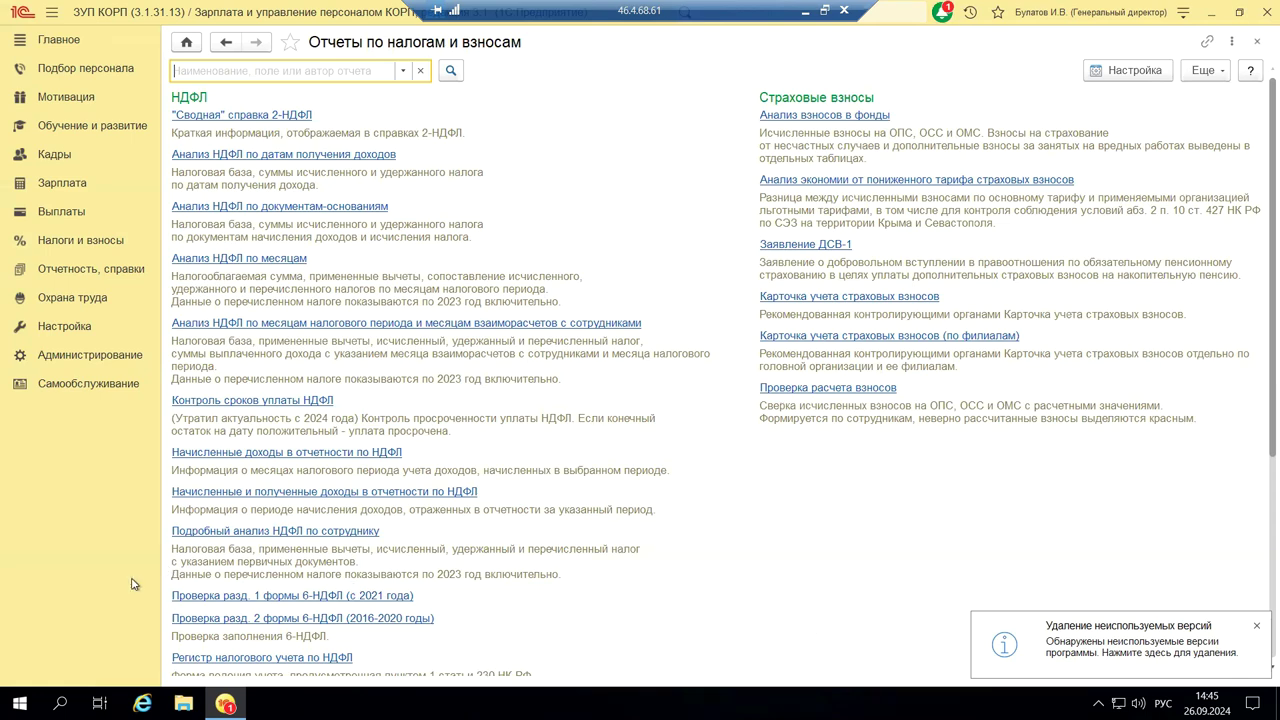
scroll(275, 340, "down", 2)
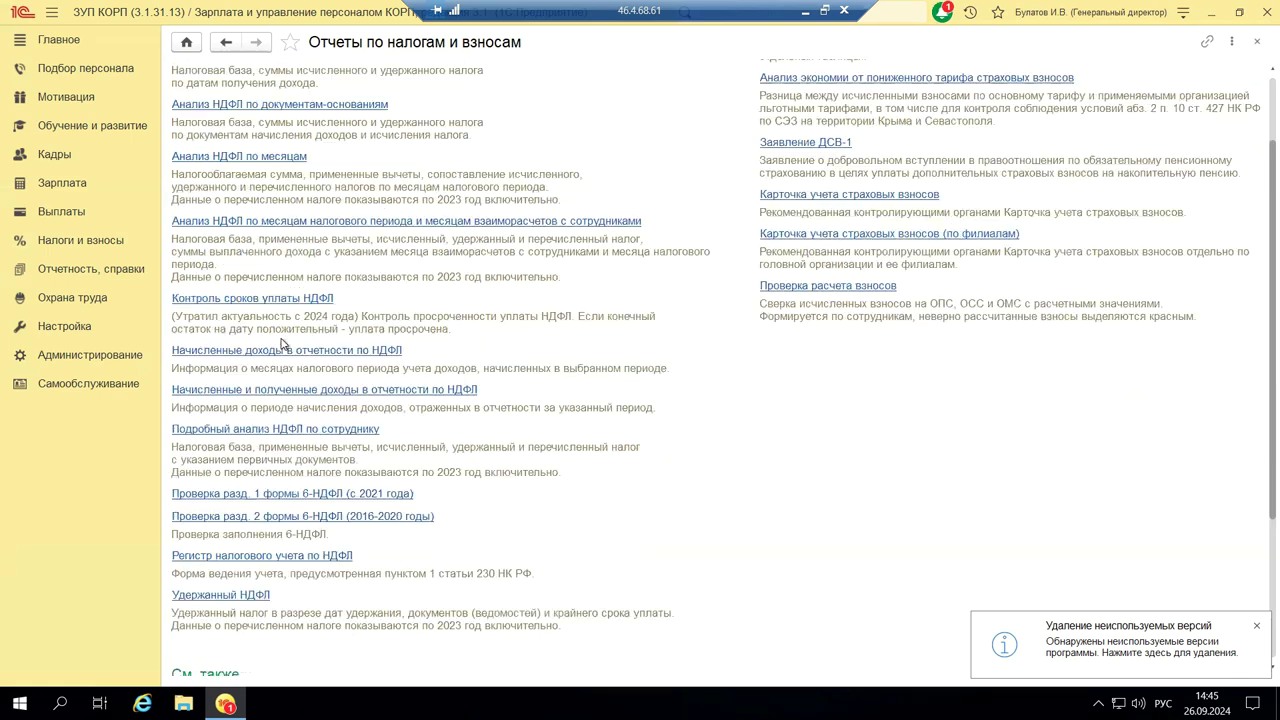
scroll(283, 345, "down", 4)
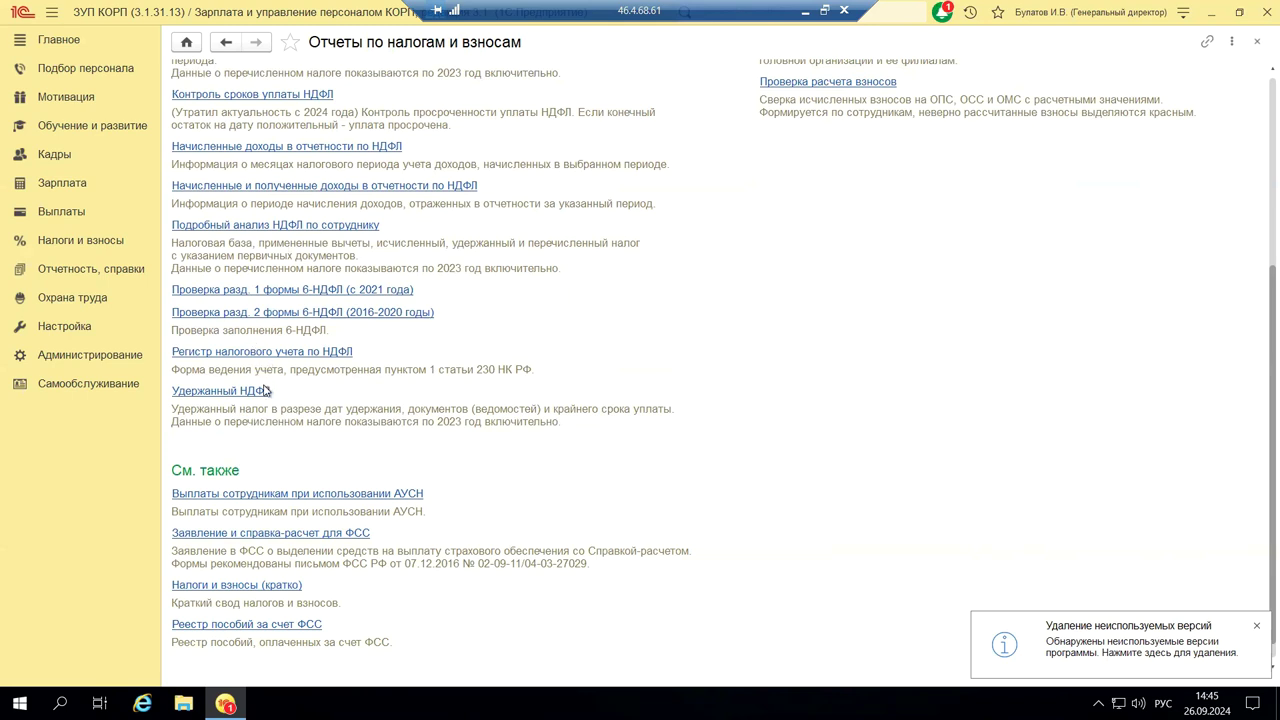
scroll(404, 528, "down", 1)
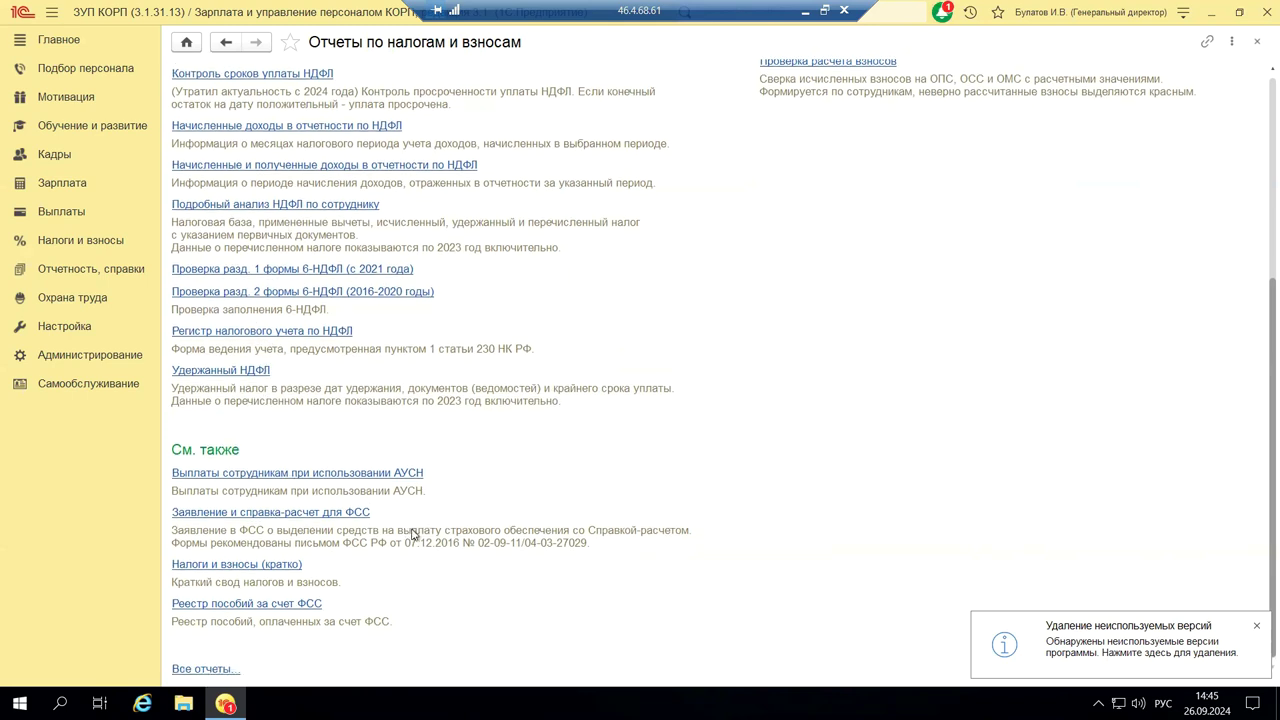
scroll(527, 540, "up", 5)
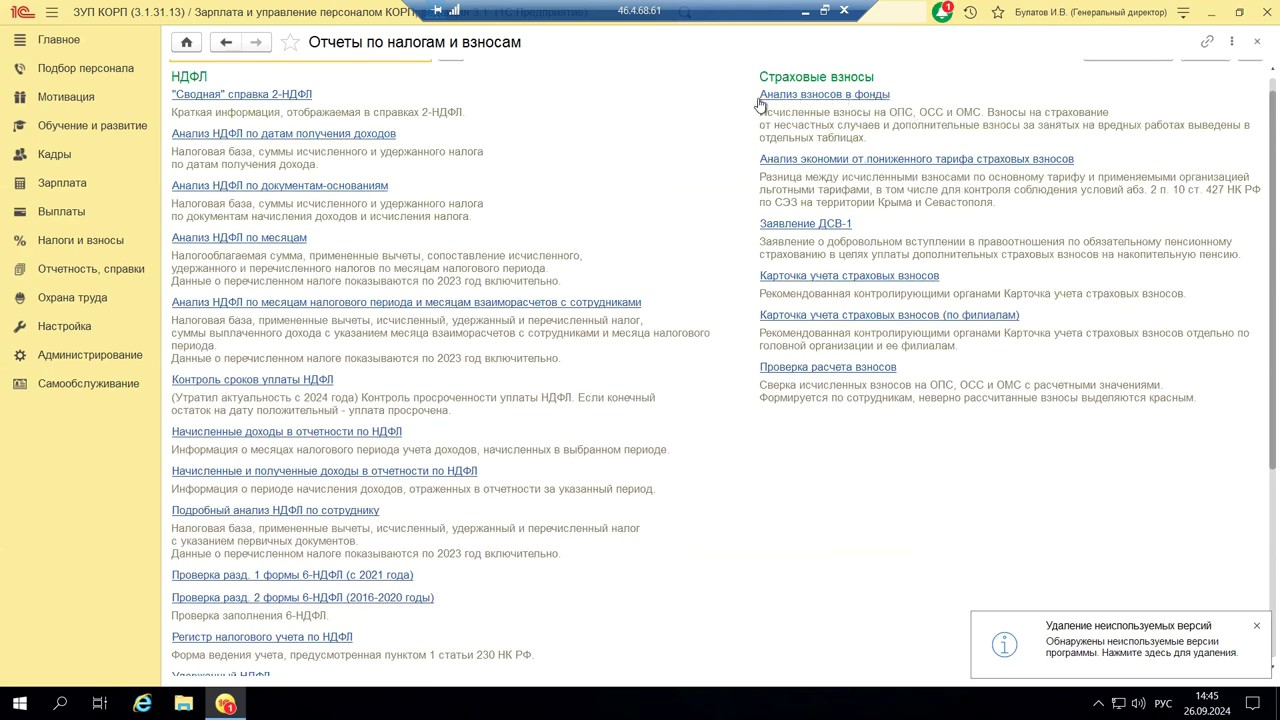
scroll(786, 597, "down", 5)
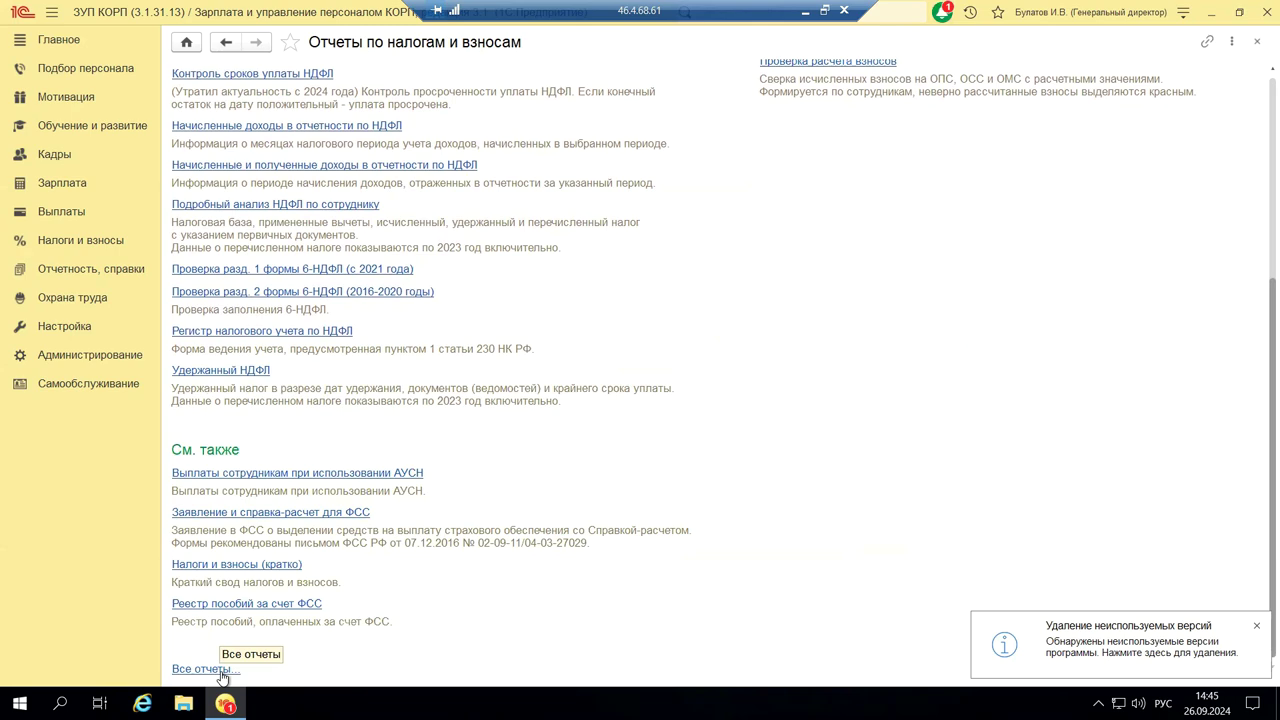
Step: Open the full reports list and open the simplified "Сводная" справка 2-НДФЛ variant for editing
left_click(222, 674)
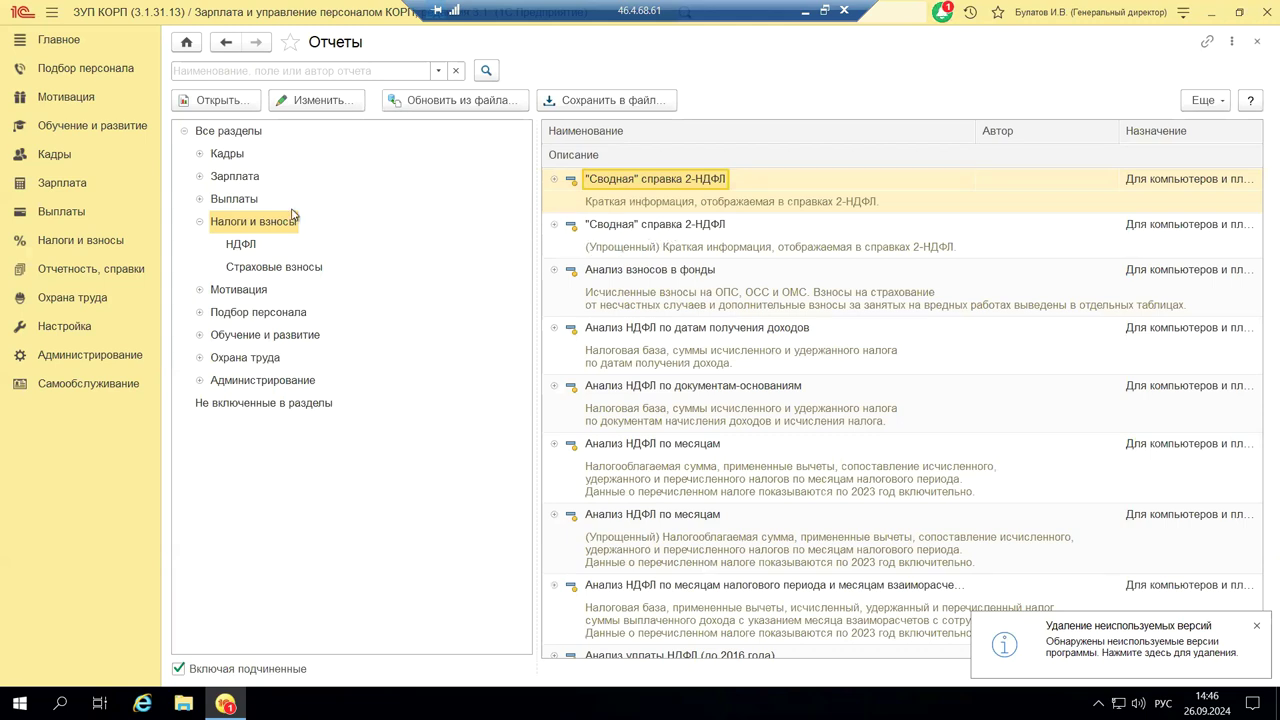
left_click(648, 236)
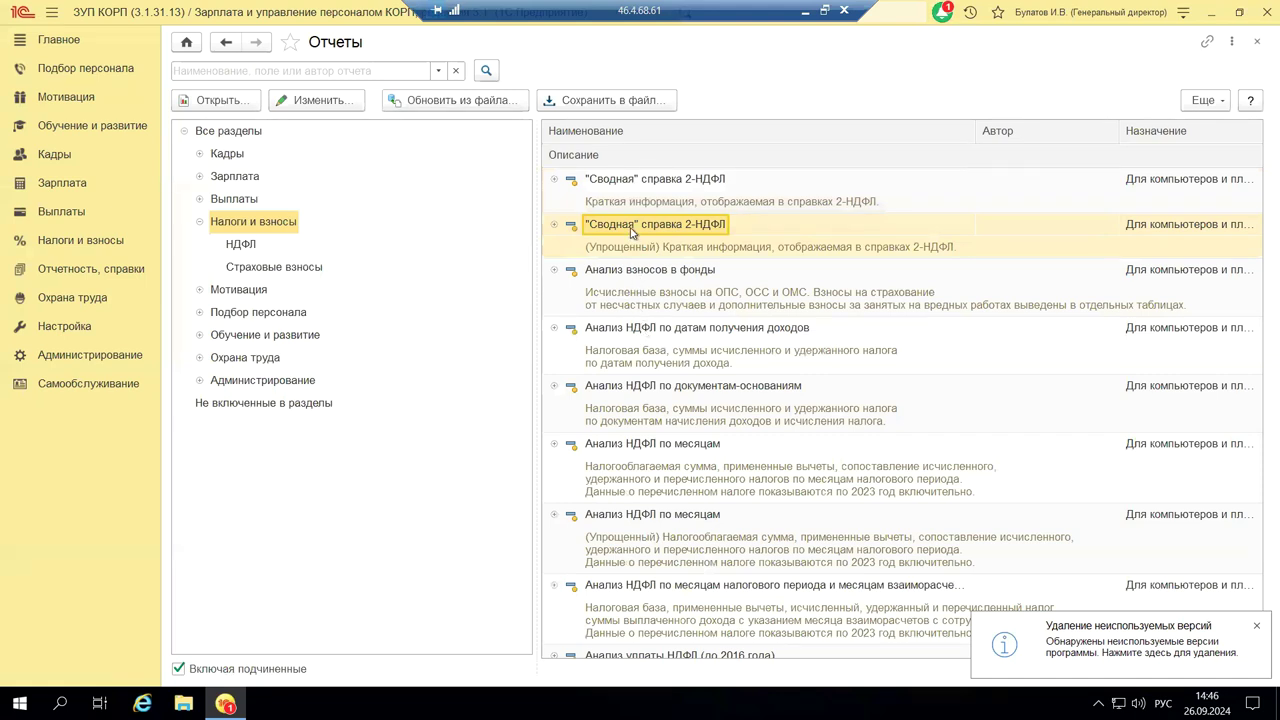
left_click(310, 100)
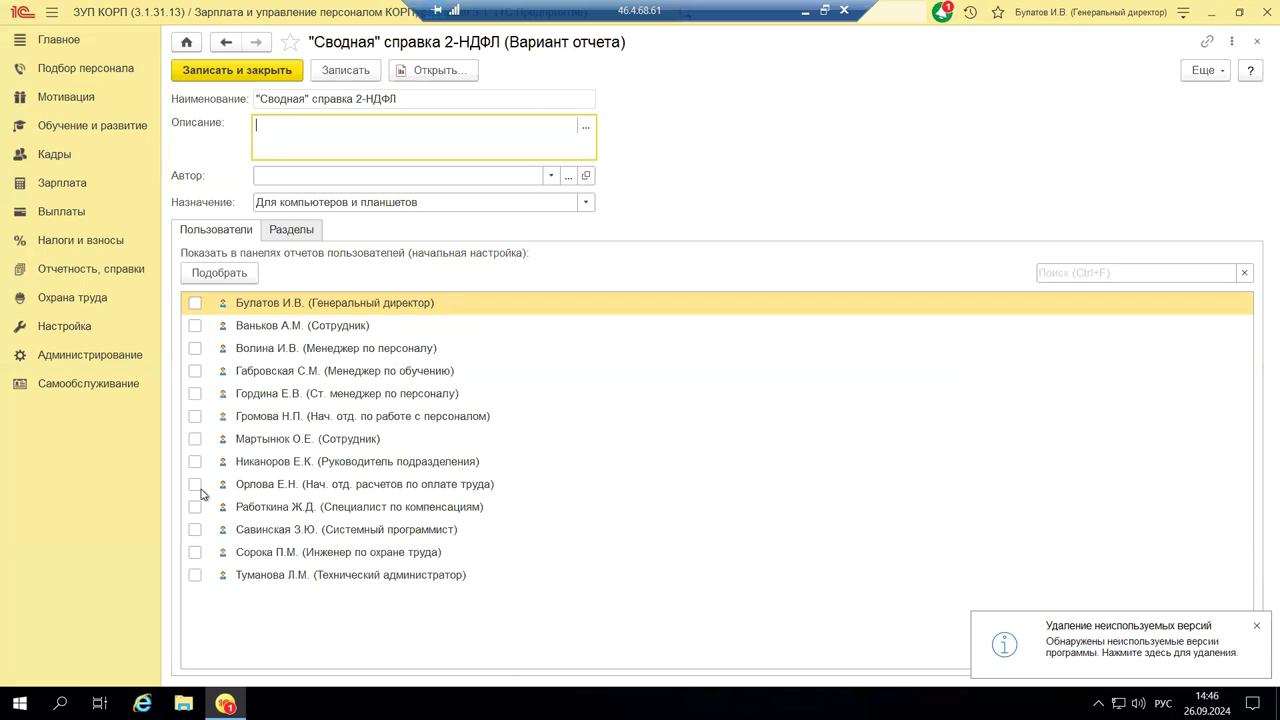
Step: Mark the report variant to be shown to the Технический администратор and Генеральный директор users
left_click(194, 576)
left_click(194, 576)
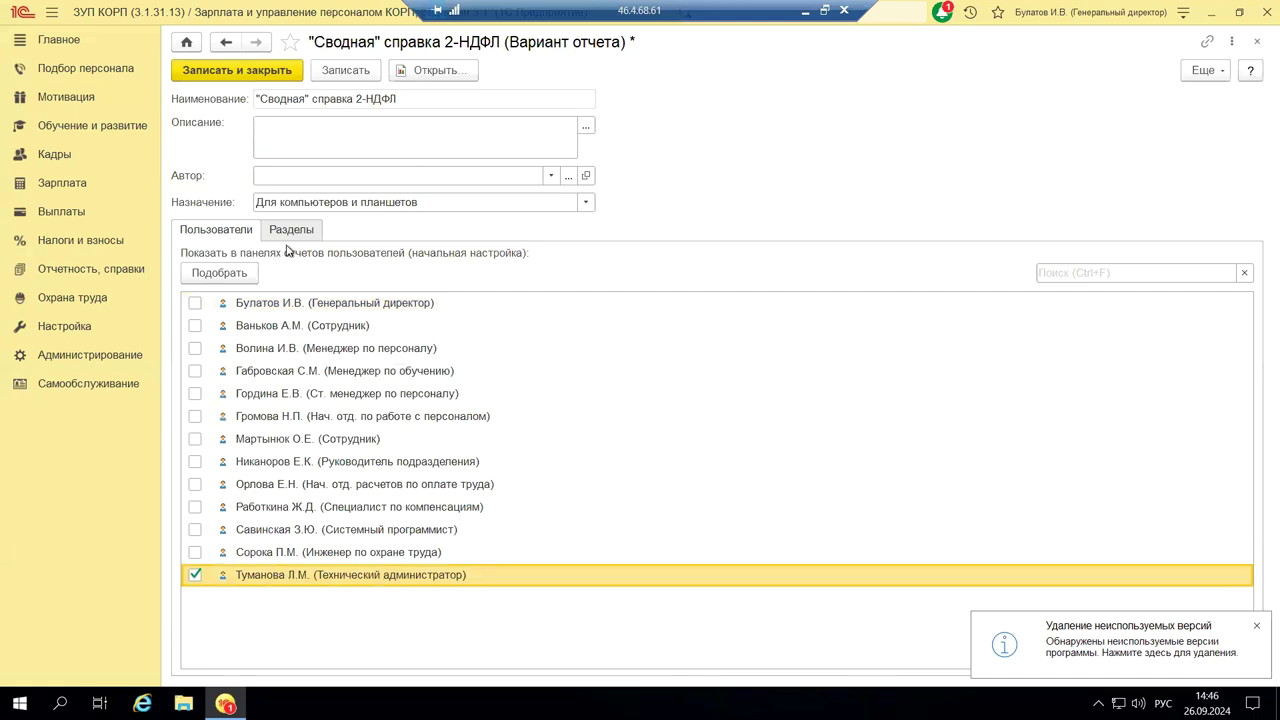
left_click(196, 305)
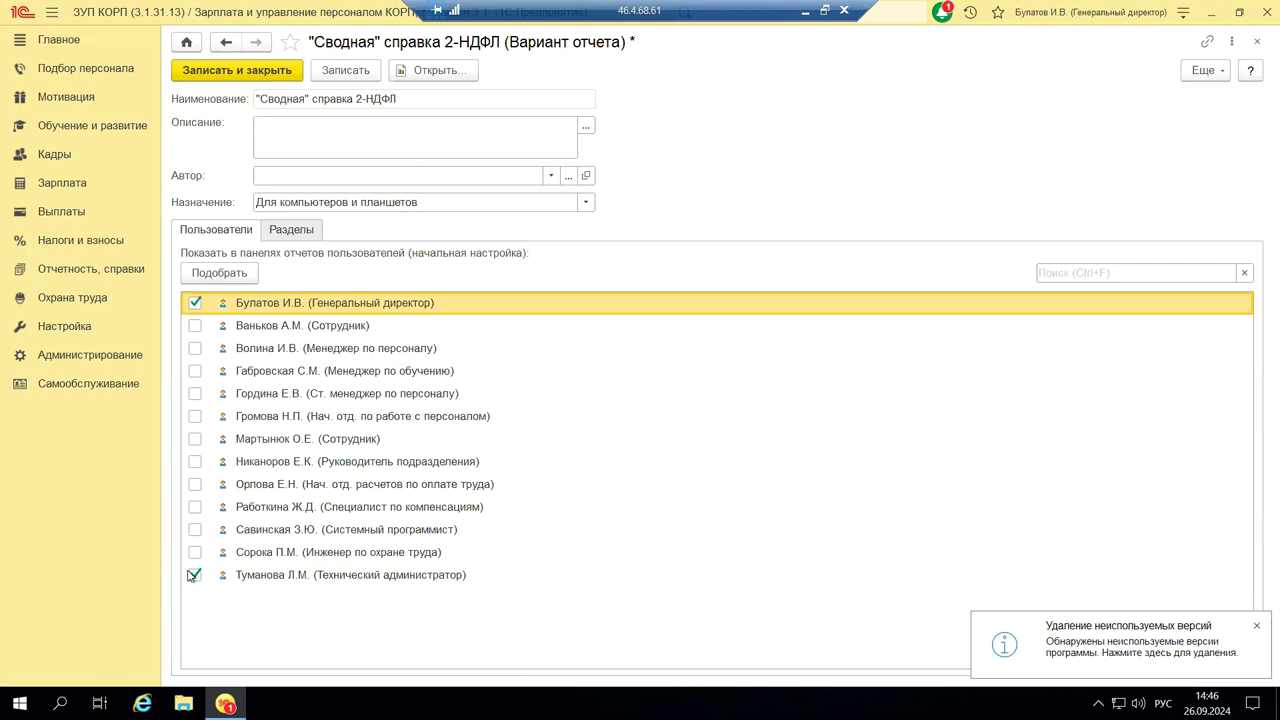
Step: Examine the report variant's Разделы assignments, close it without saving, and close both report lists
left_click(293, 231)
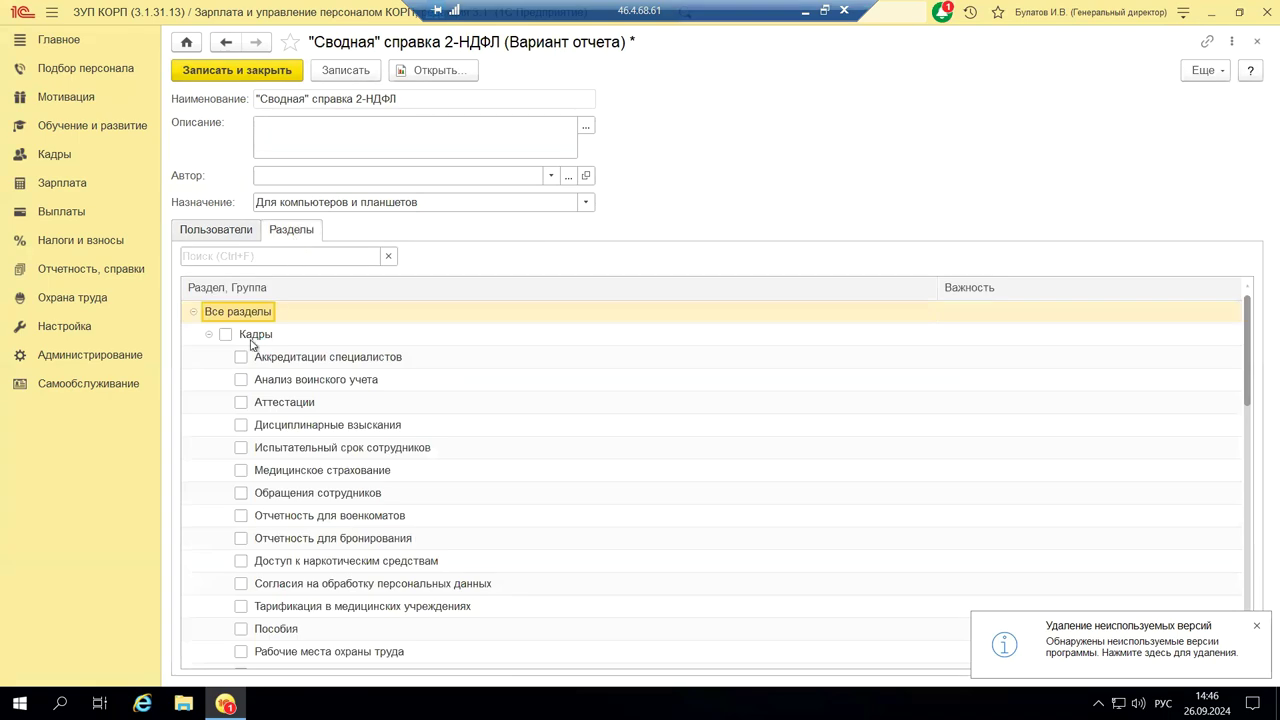
scroll(350, 492, "down", 8)
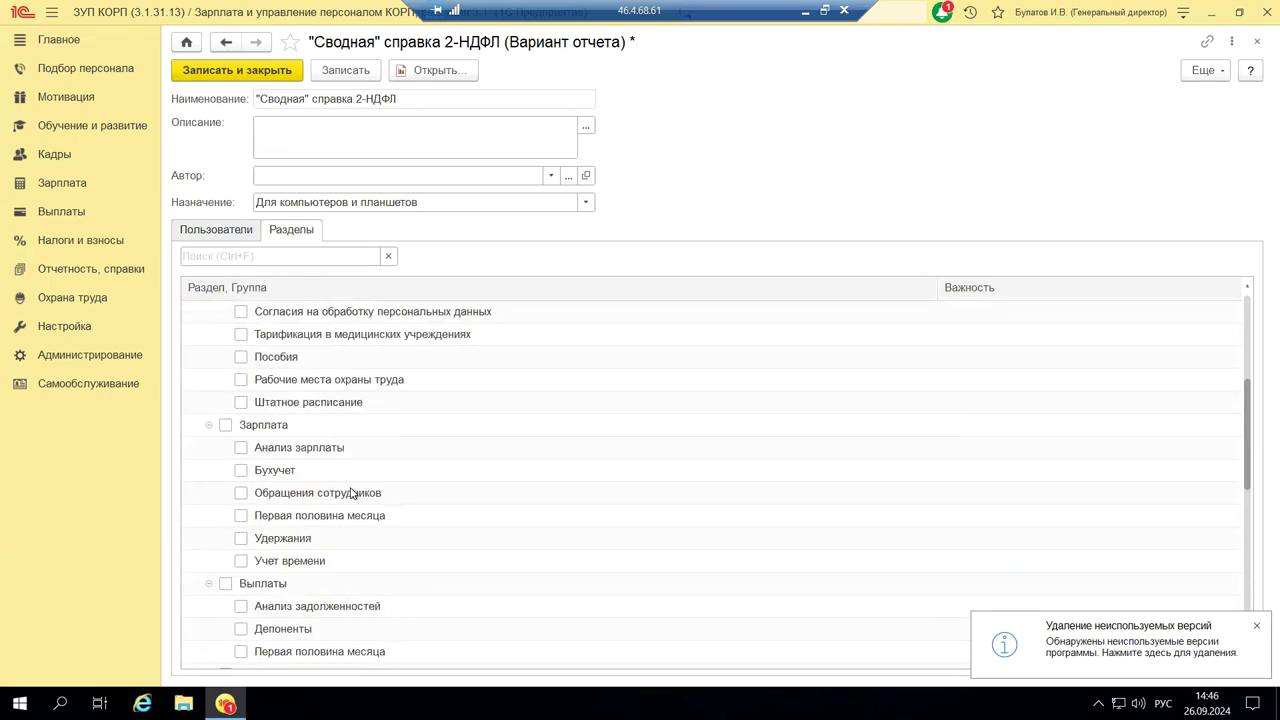
scroll(350, 492, "down", 2)
scroll(352, 491, "up", 2)
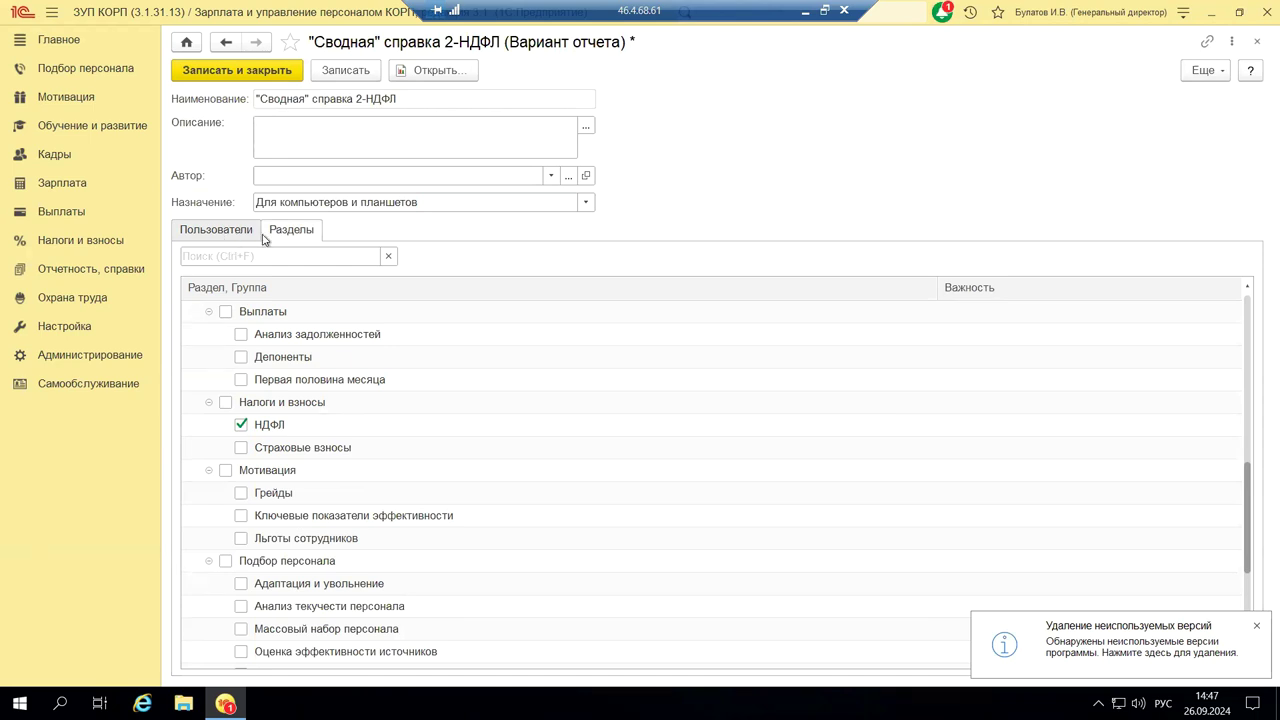
left_click(1256, 43)
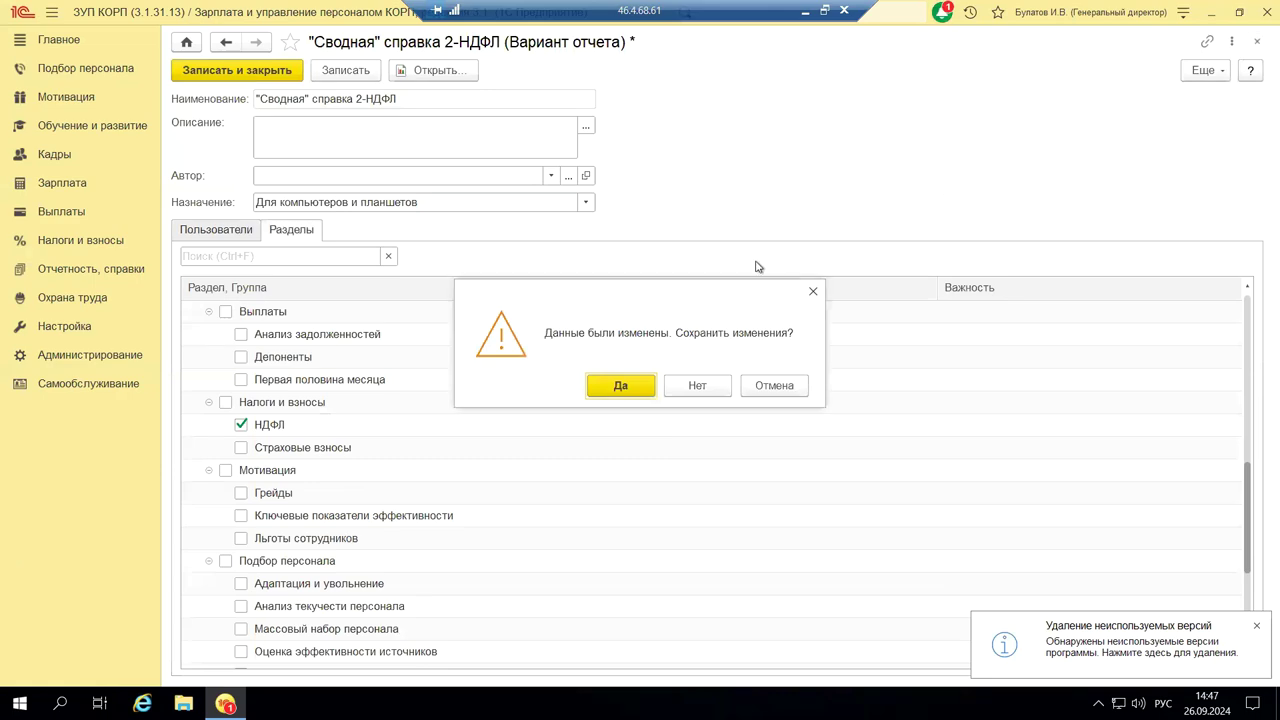
left_click(706, 392)
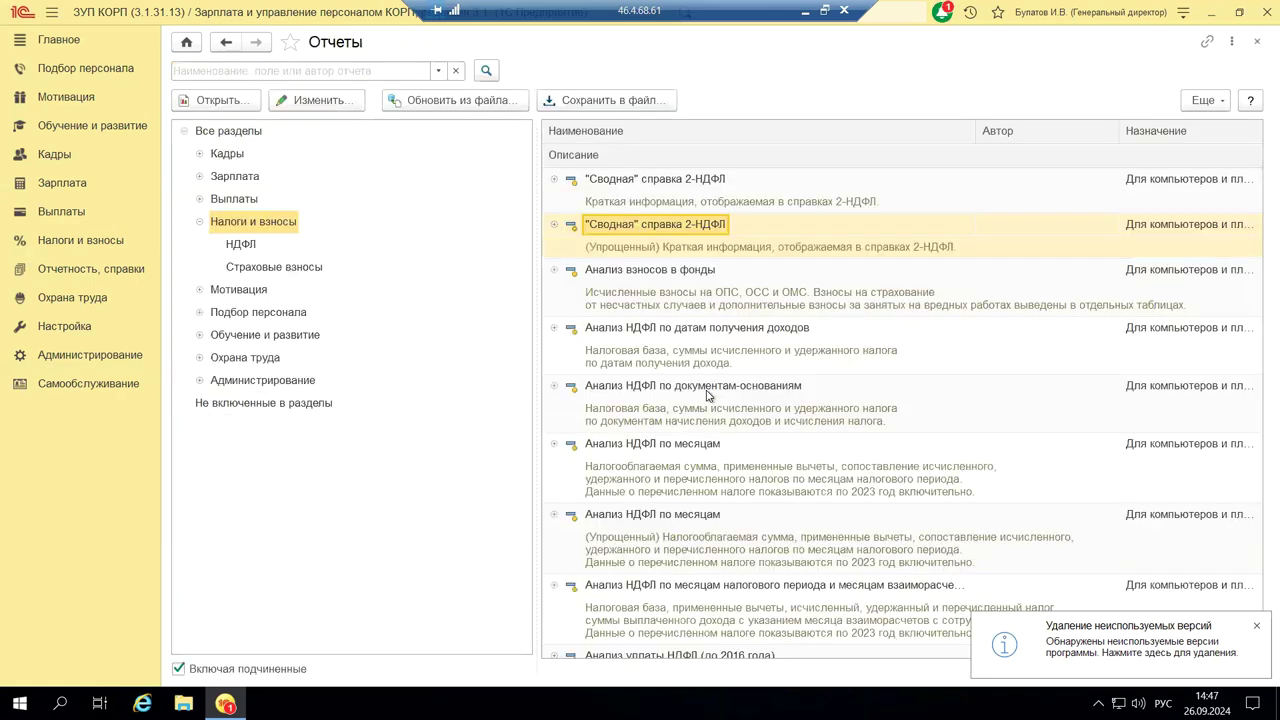
left_click(1256, 41)
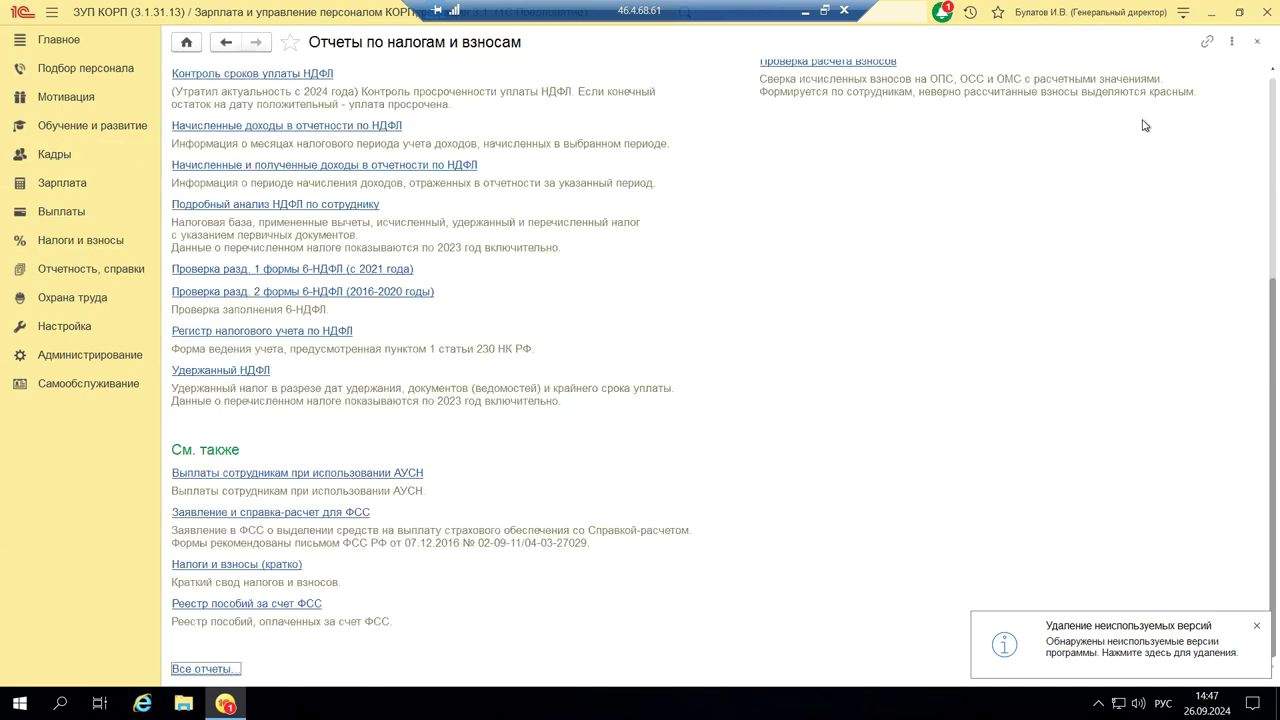
left_click(1259, 46)
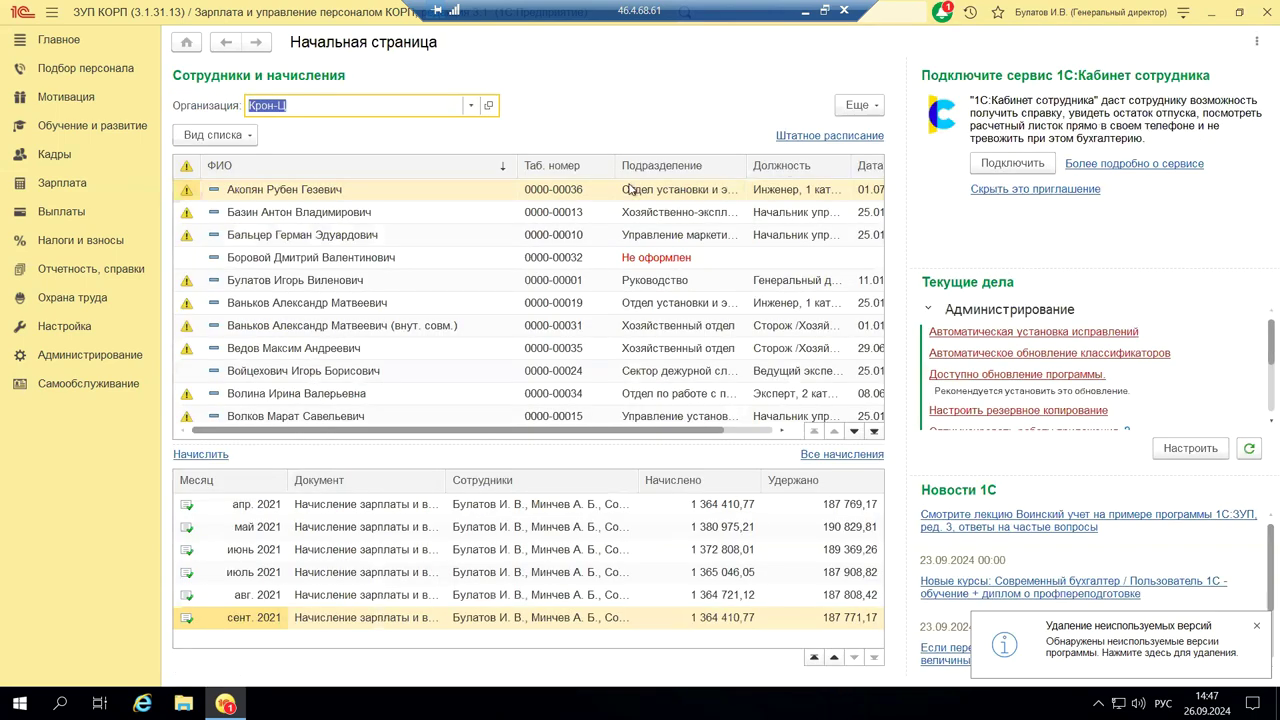
left_click(57, 156)
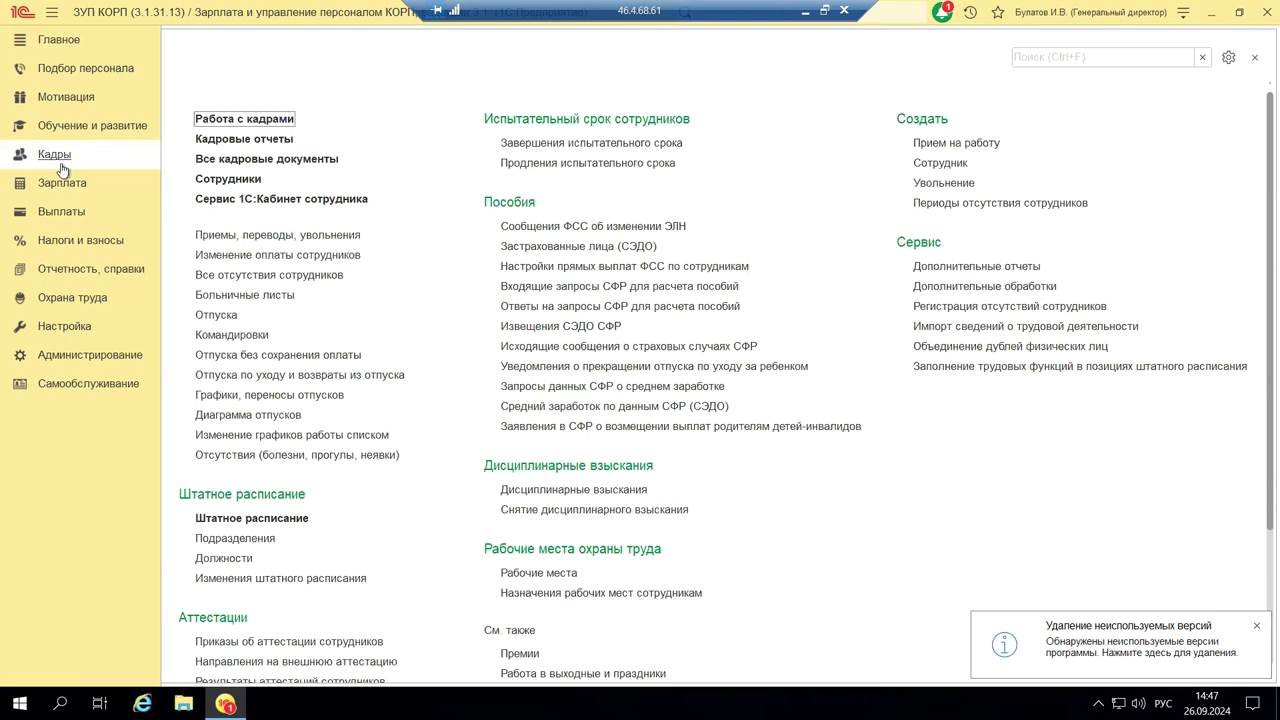
mouse_move(496, 393)
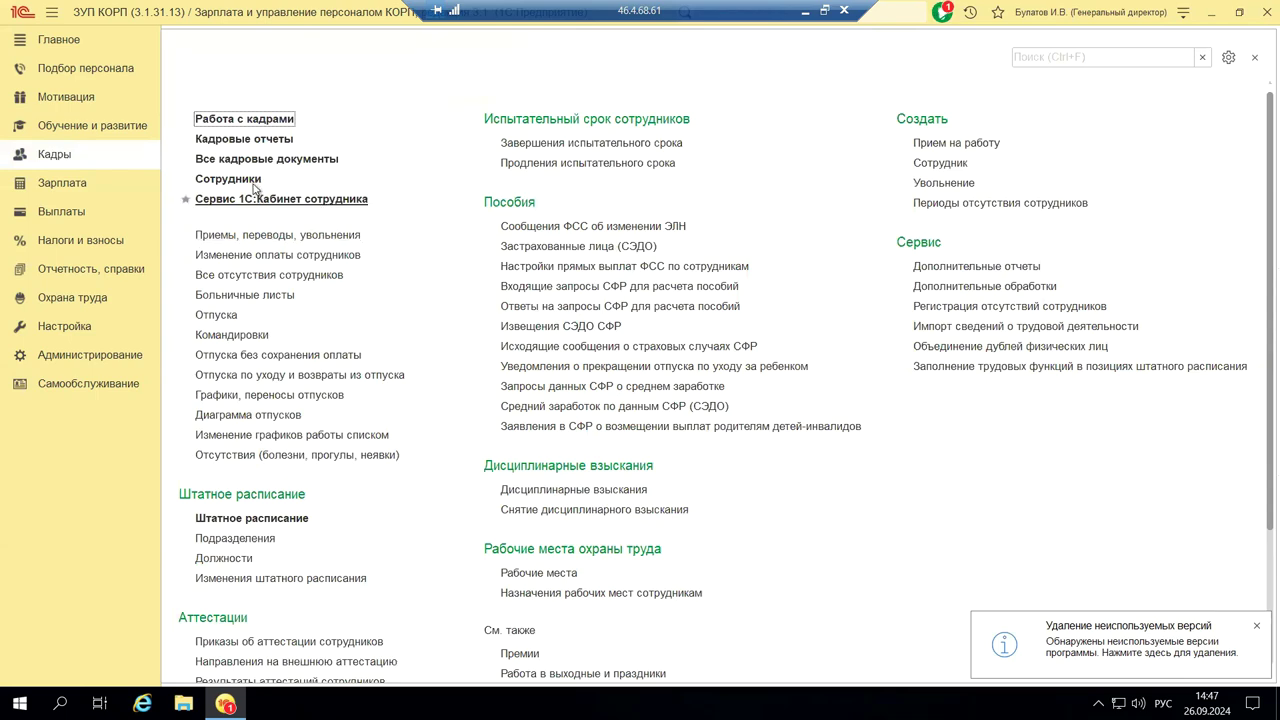
mouse_move(238, 145)
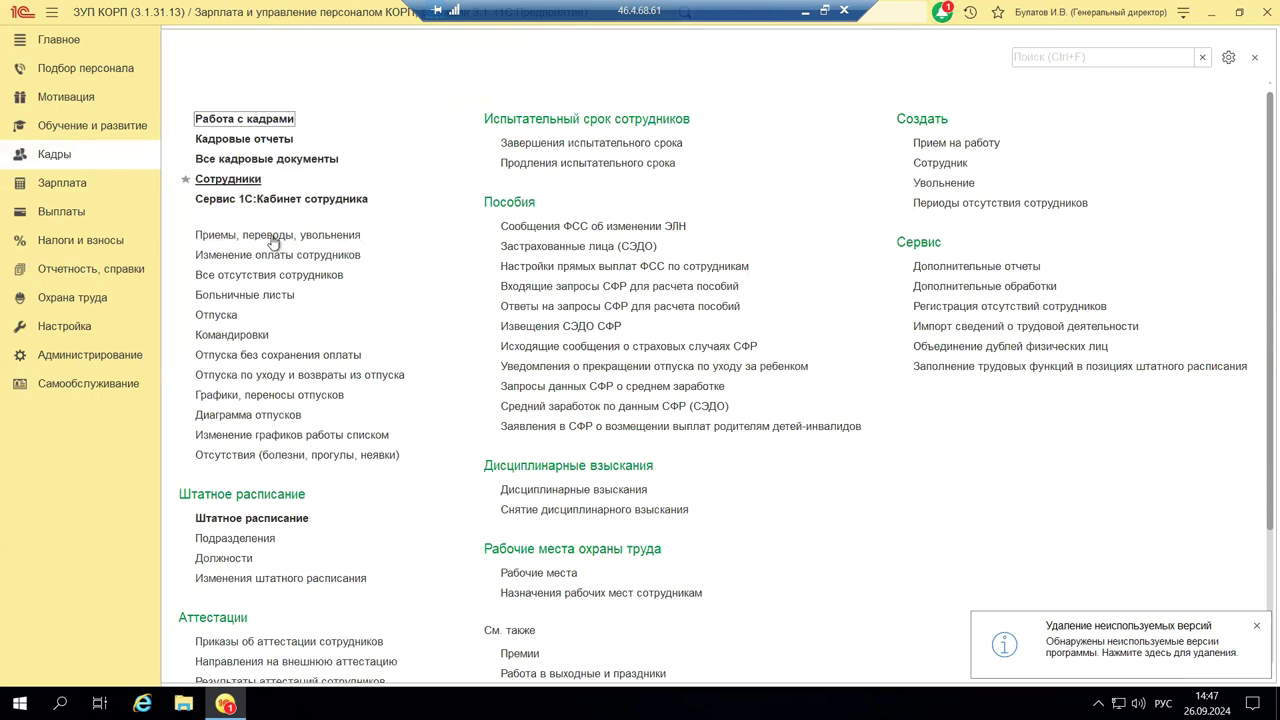
scroll(482, 526, "down", 3)
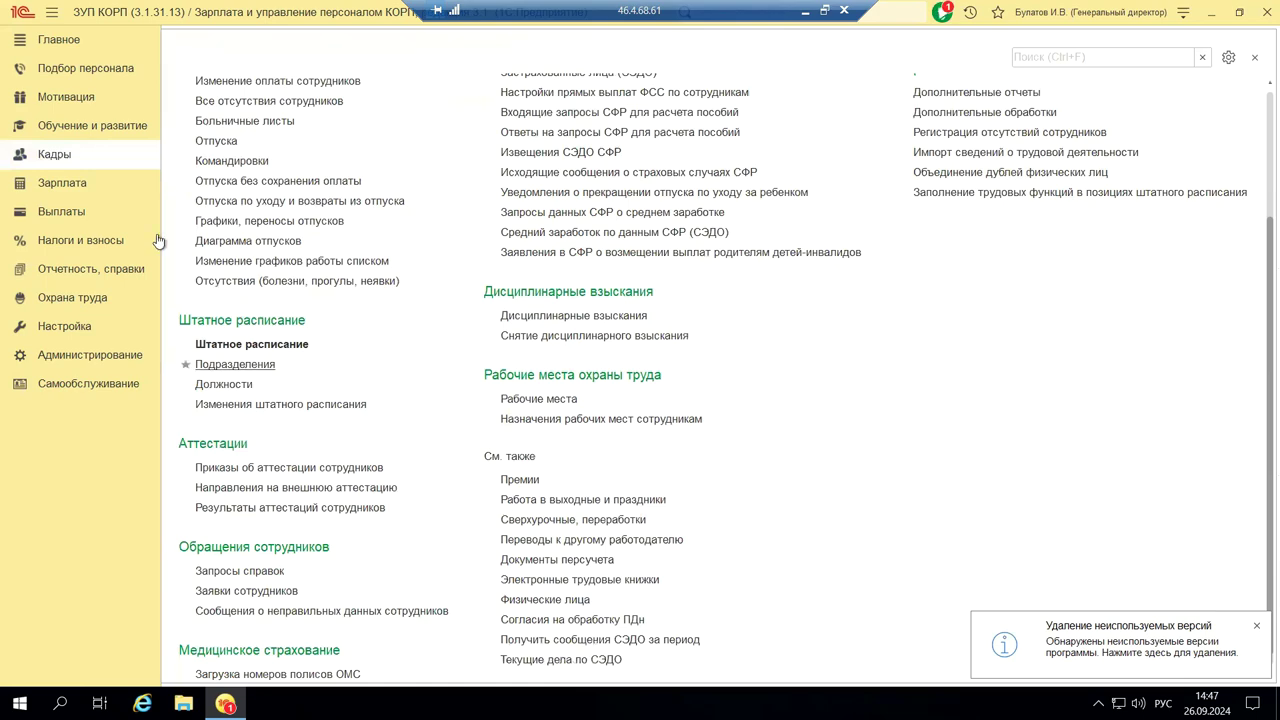
left_click(60, 184)
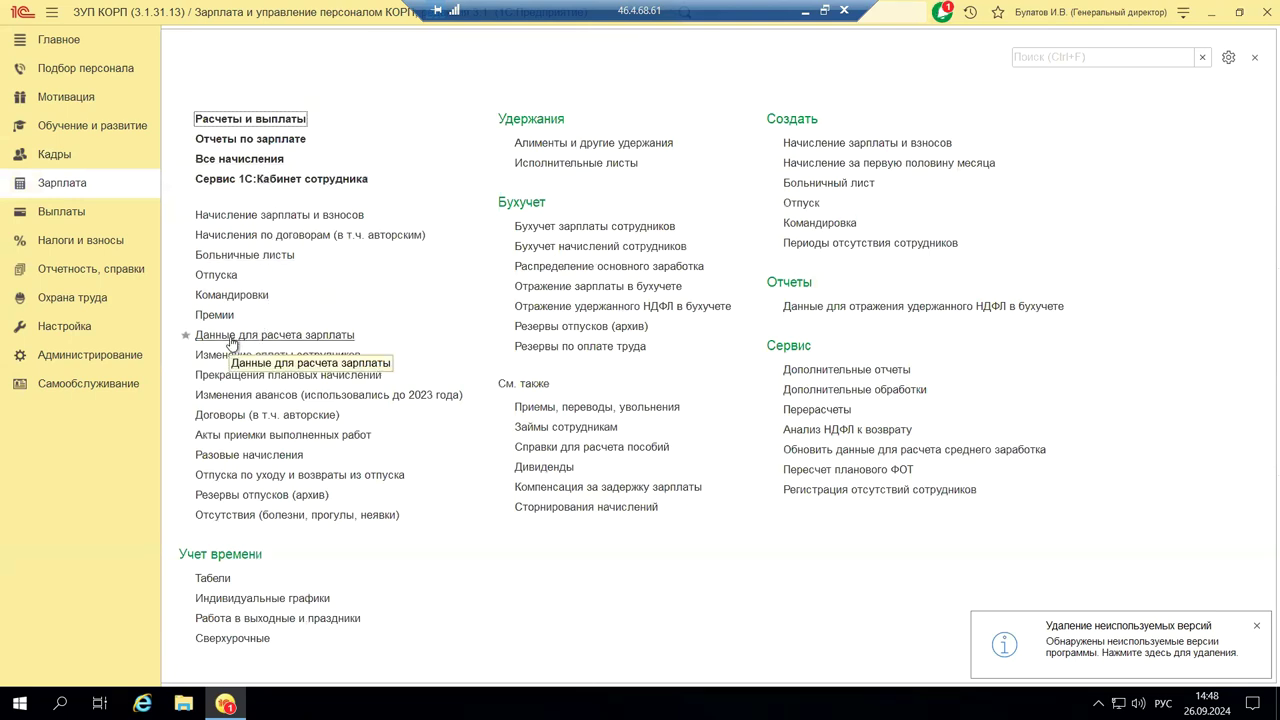
Step: Open the 1С-Отчетность workplace, dismissing the Интернет-поддержка login and the service's introductory window
left_click(57, 270)
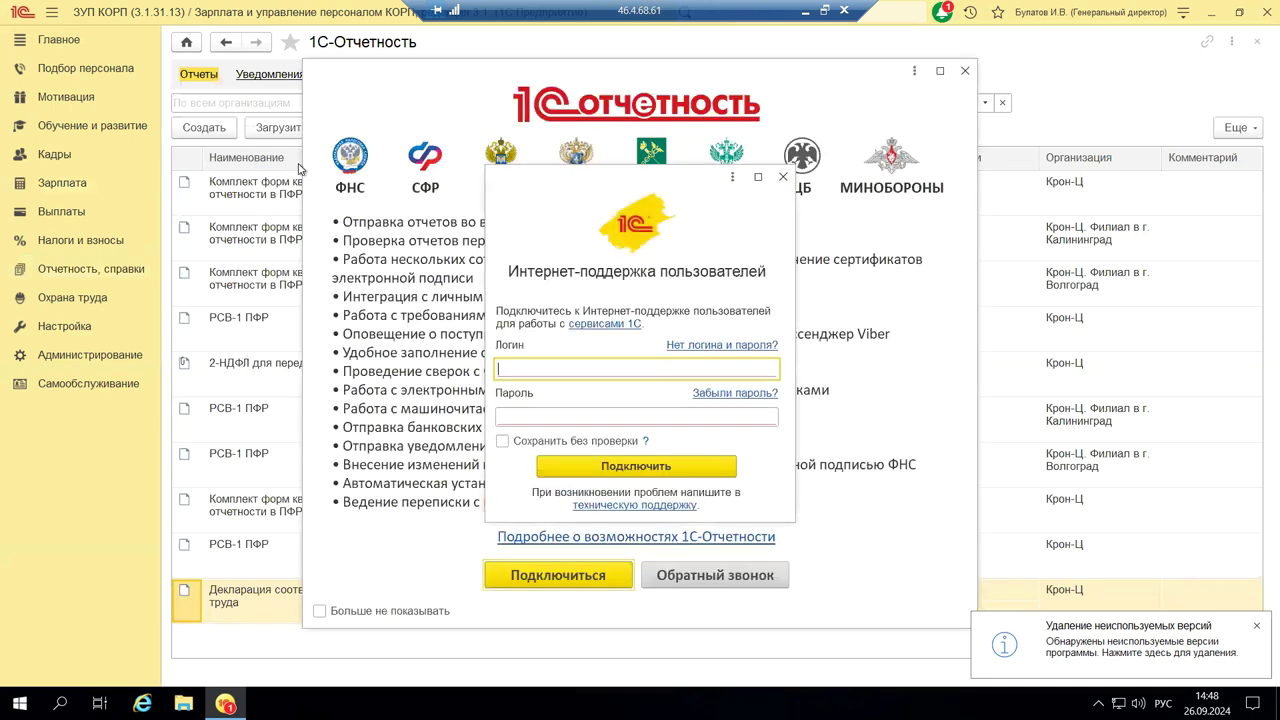
left_click(781, 177)
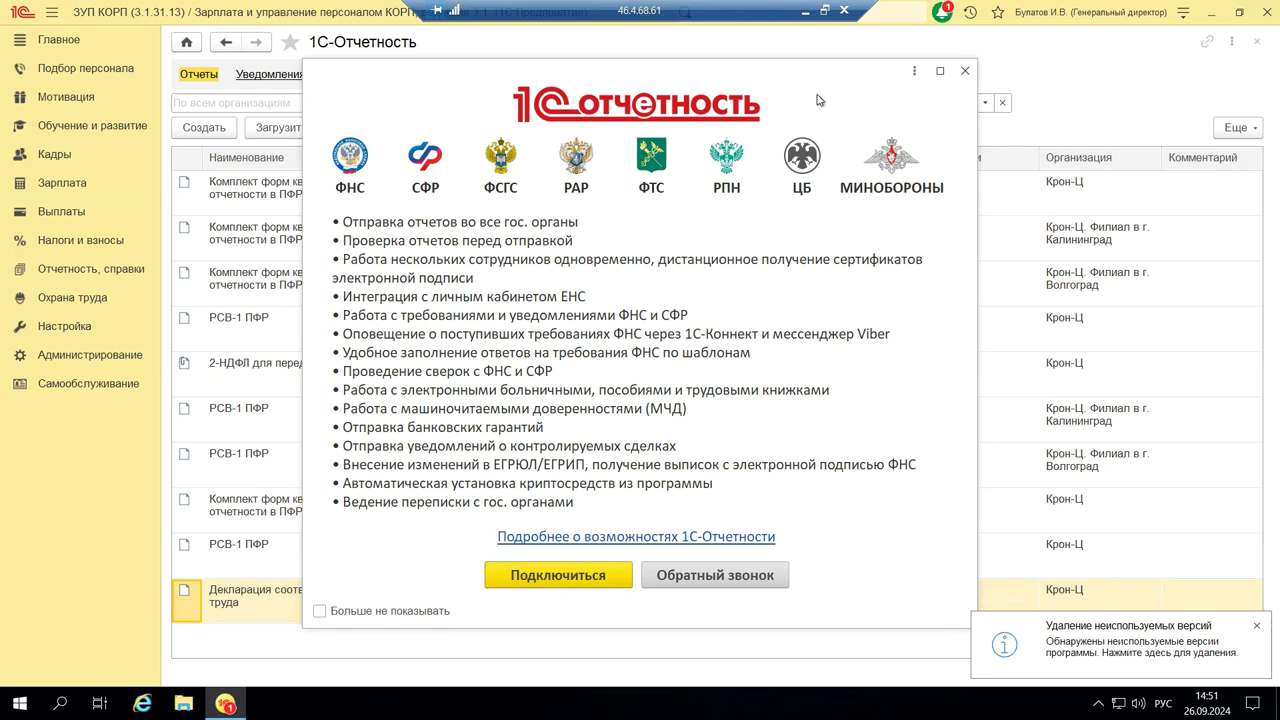
left_click(966, 73)
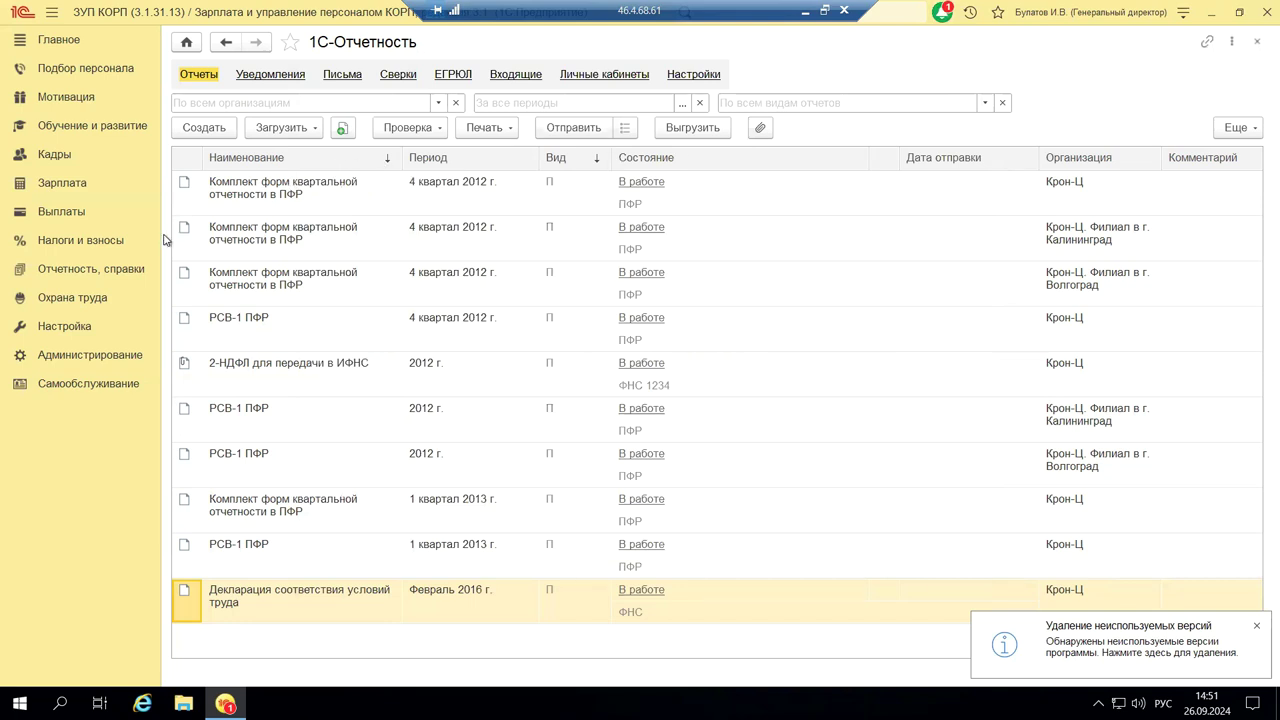
Step: Find the Сервис 1С:Кабинет сотрудника link in the Зарплата and Кадры sections, examine its connection page, and close it
left_click(97, 272)
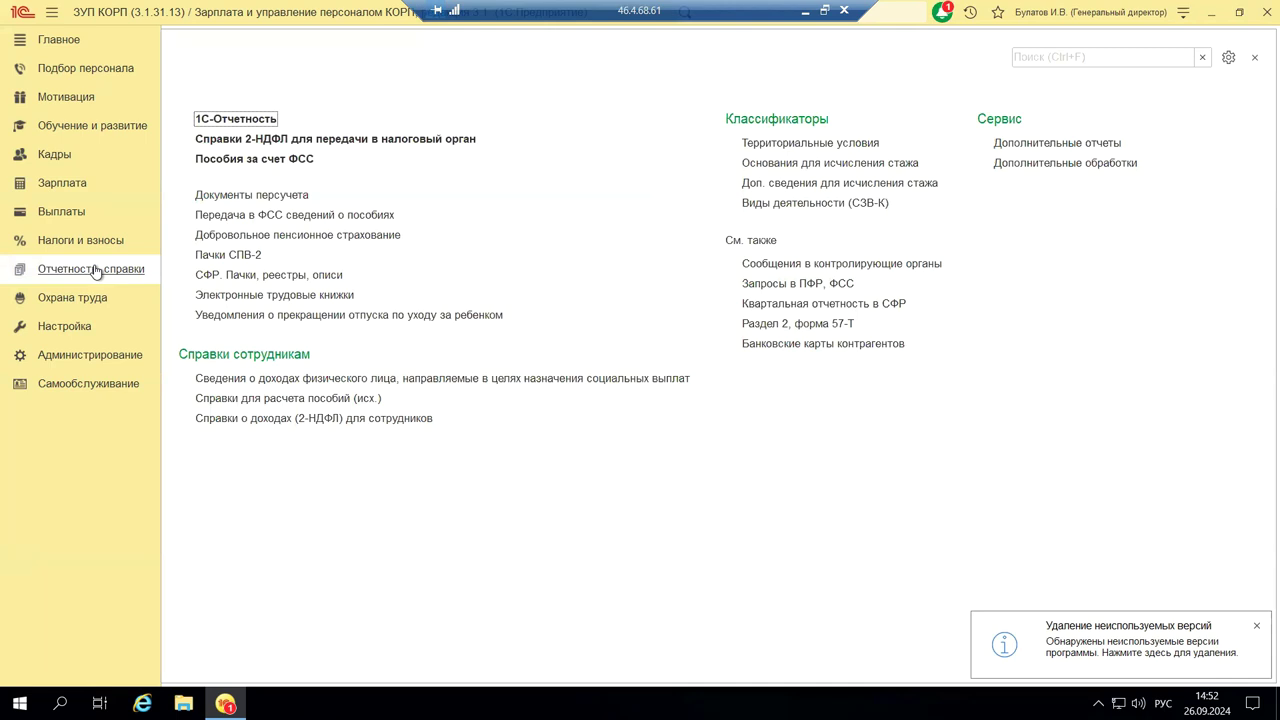
left_click(88, 243)
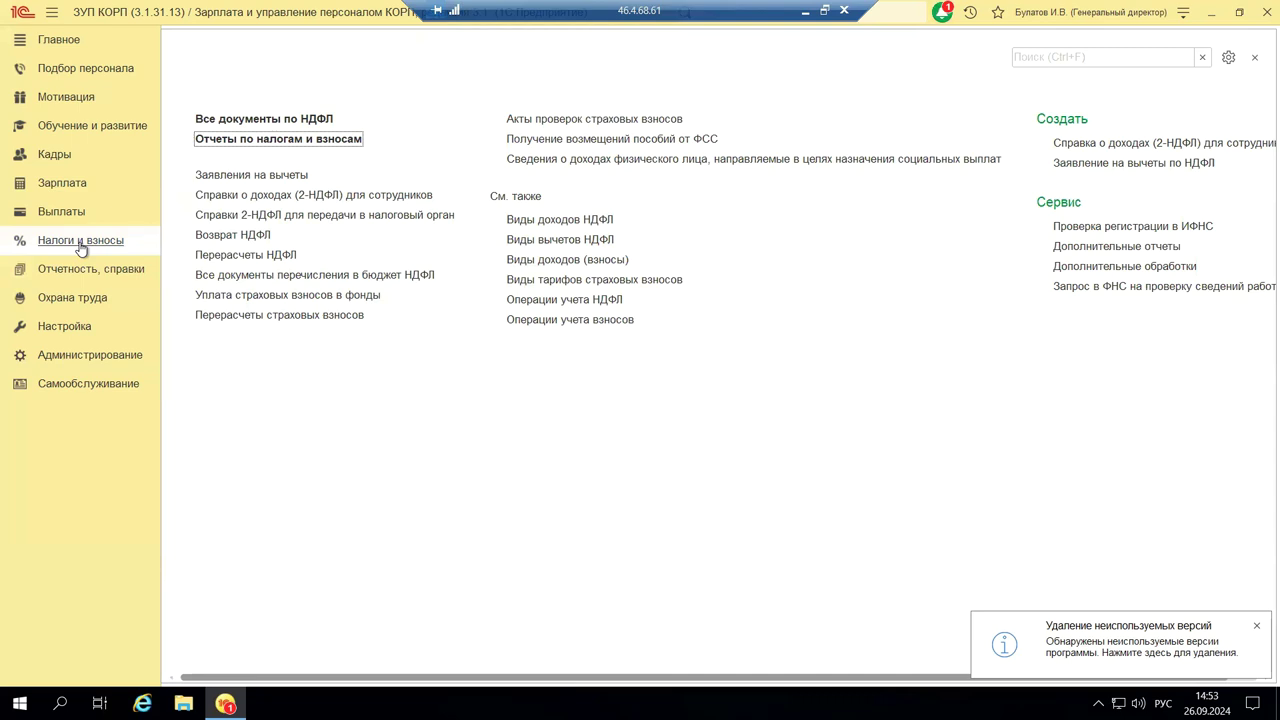
left_click(63, 187)
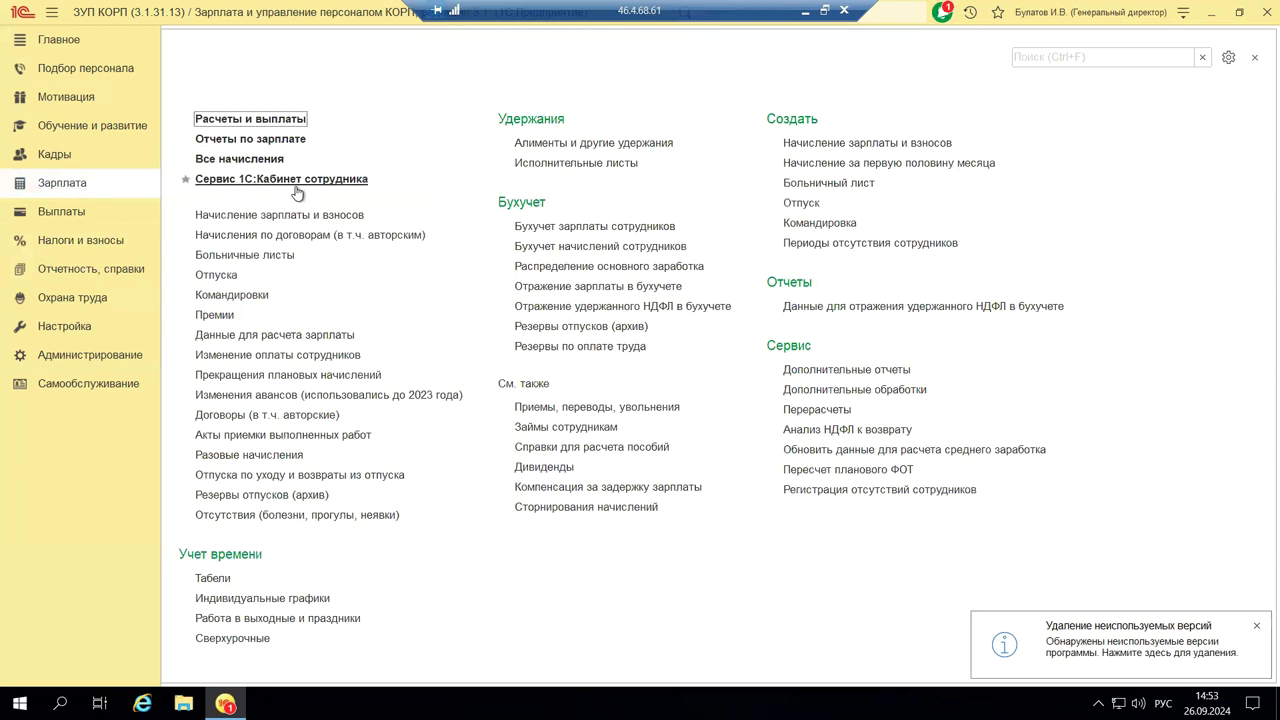
left_click(54, 157)
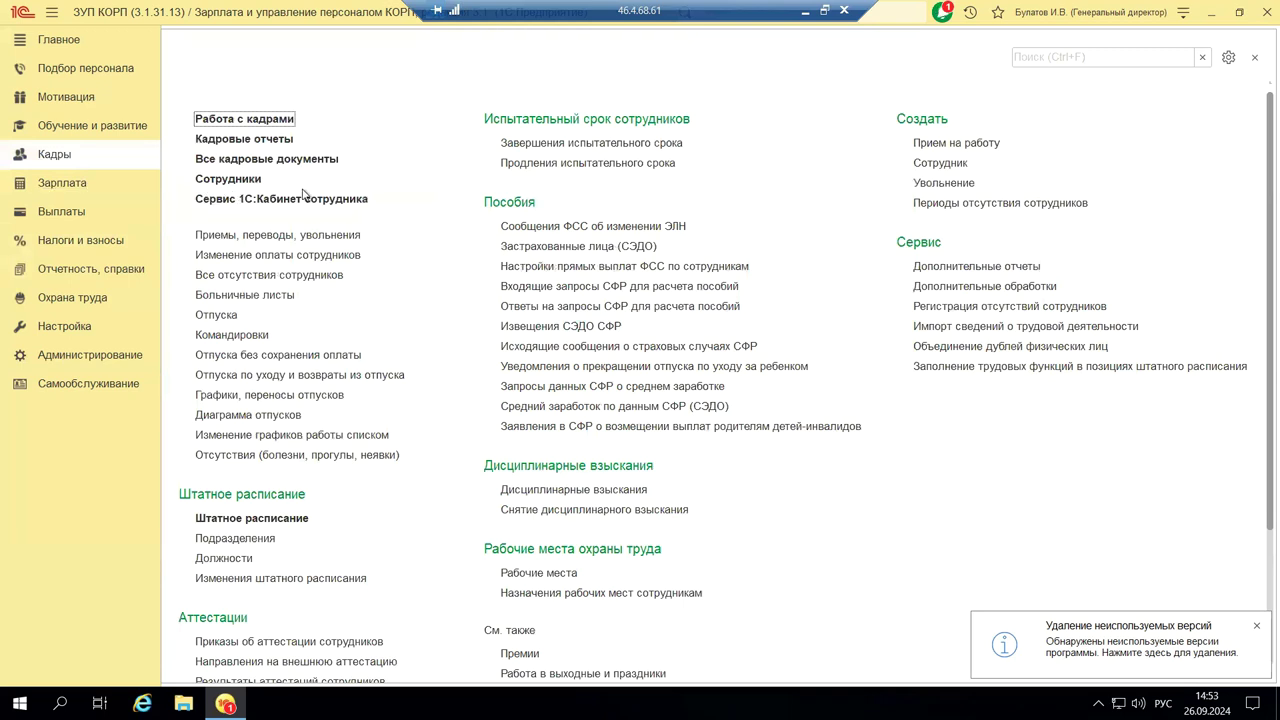
left_click(209, 200)
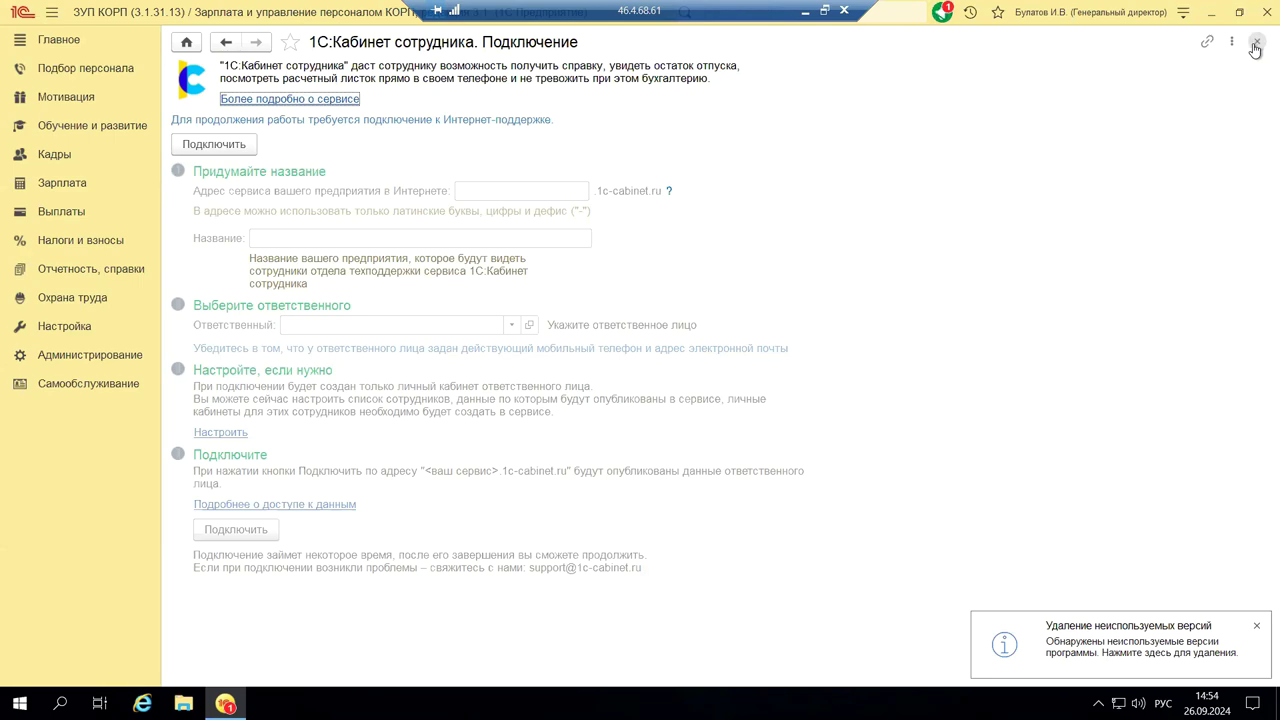
left_click(1255, 48)
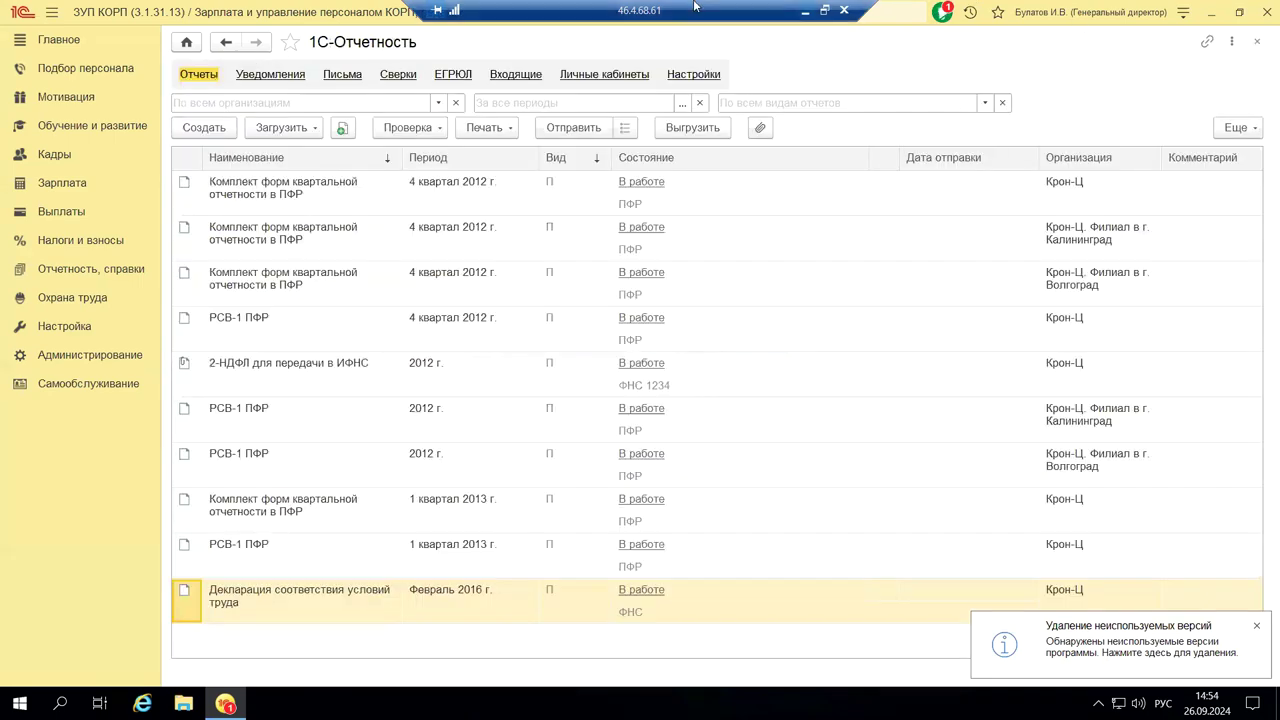
left_click(18, 40)
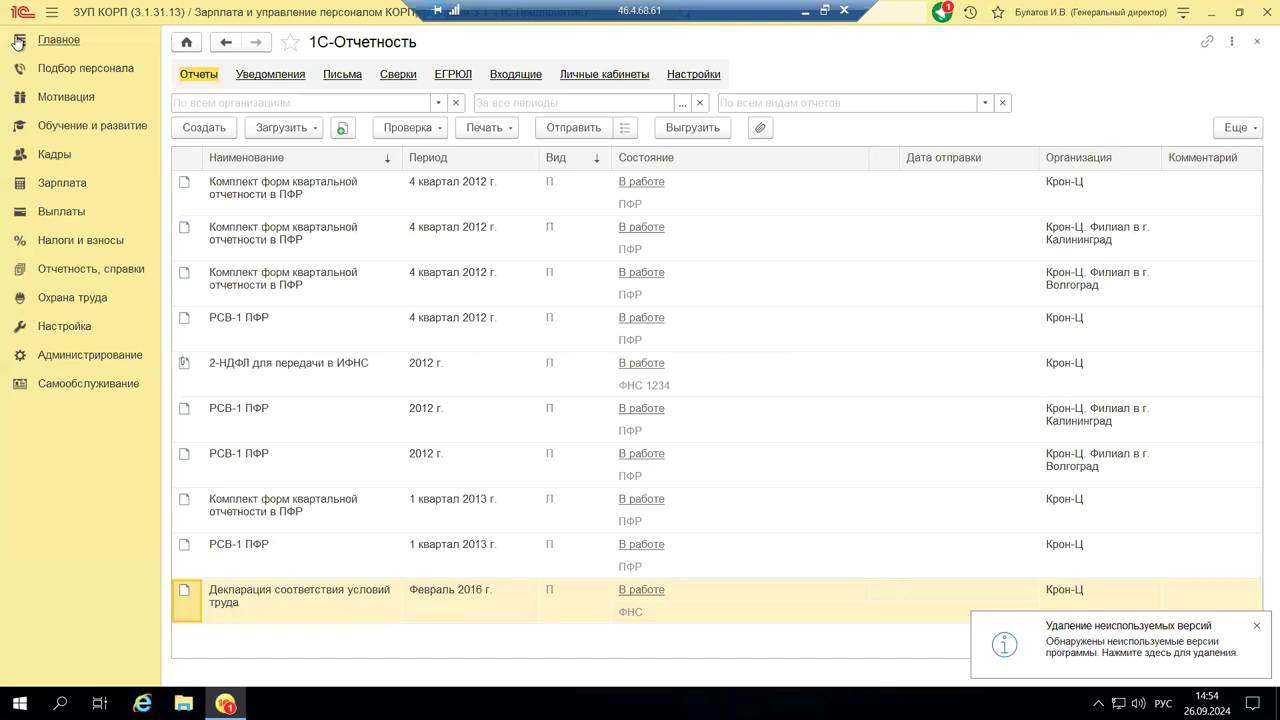
left_click(56, 40)
left_click(60, 41)
left_click(60, 41)
left_click(60, 41)
left_click(60, 41)
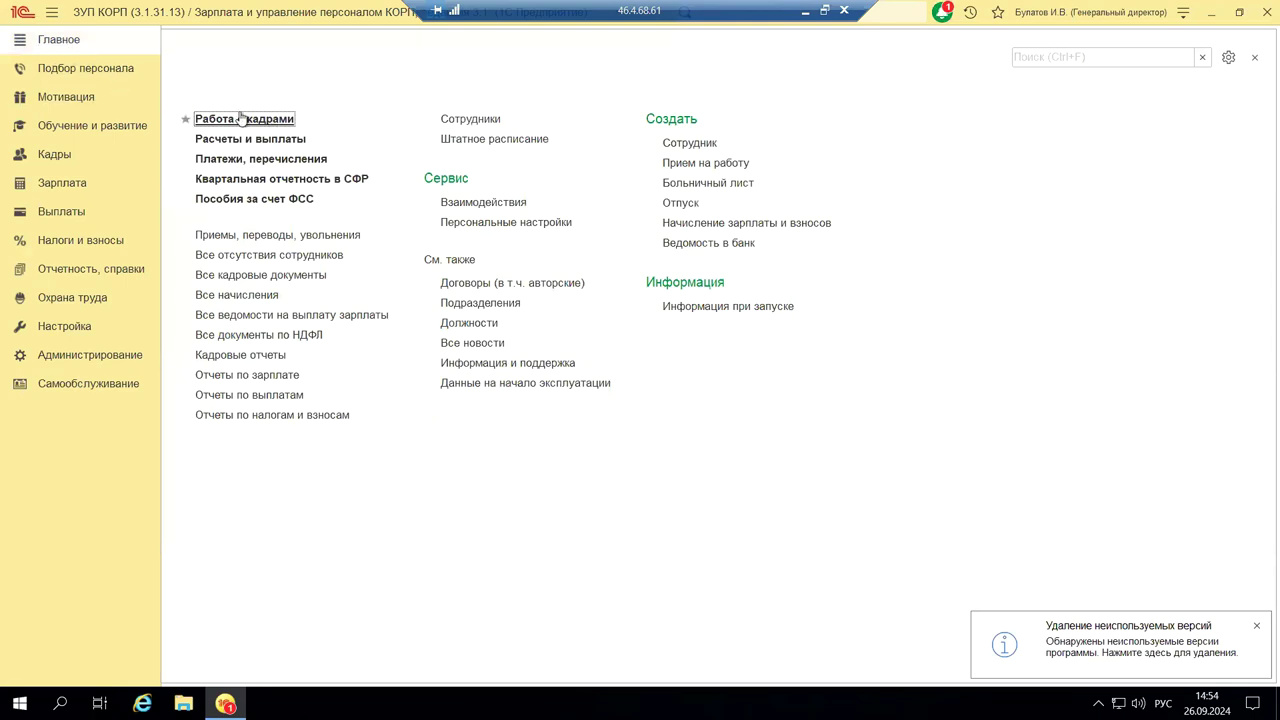
left_click(87, 96)
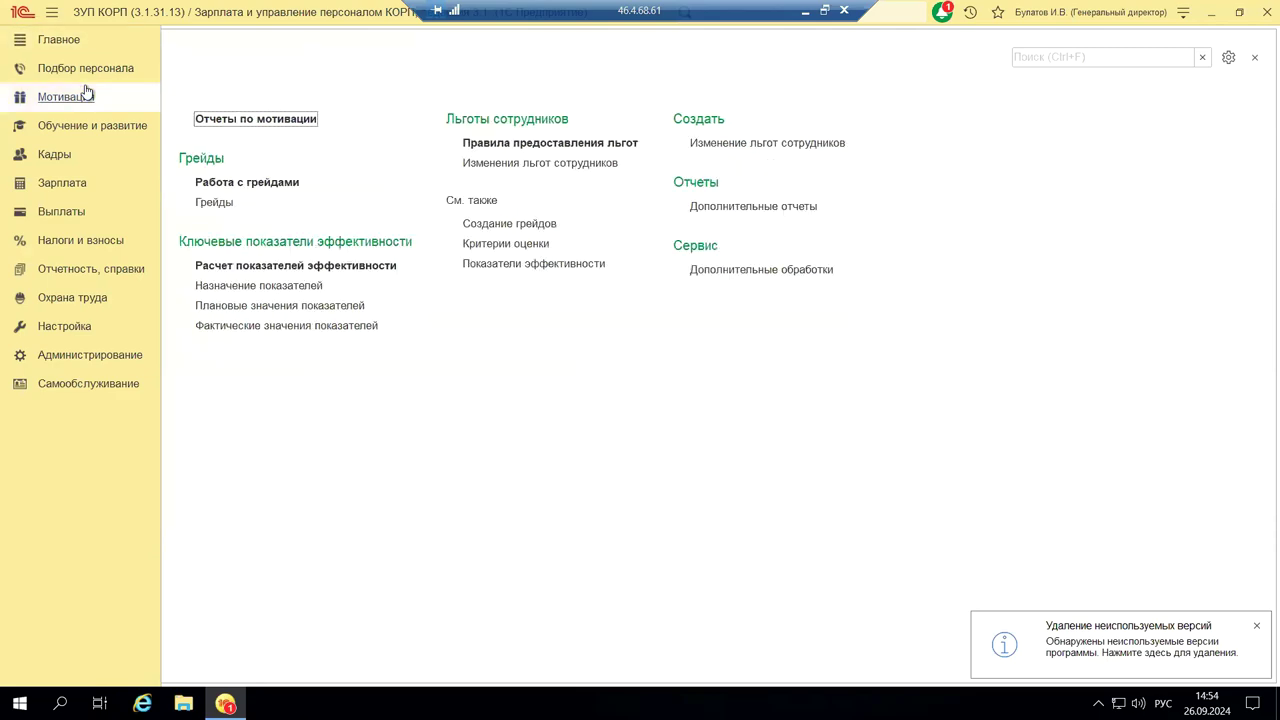
left_click(87, 96)
left_click(65, 47)
left_click(65, 47)
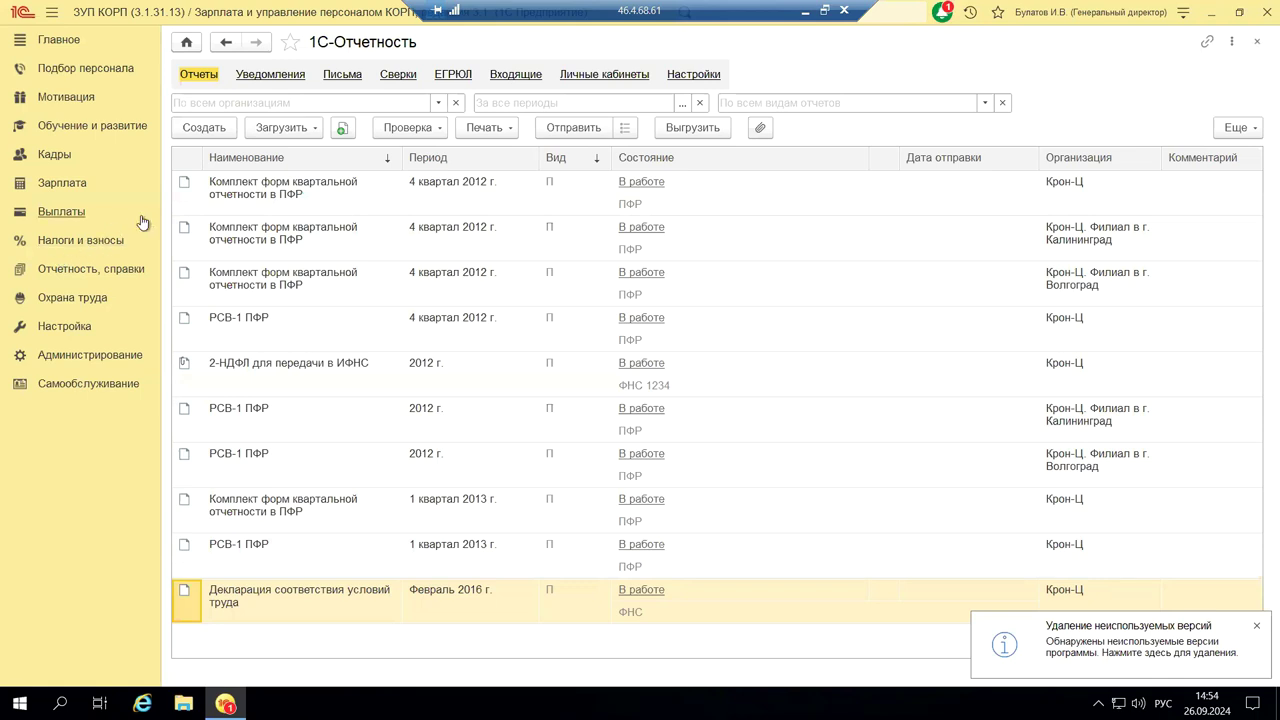
Step: Examine the Личные кабинеты links in 1С-Отчетность and try to open the ФТС: Портал статистического декларирования site, closing the browser
left_click(593, 76)
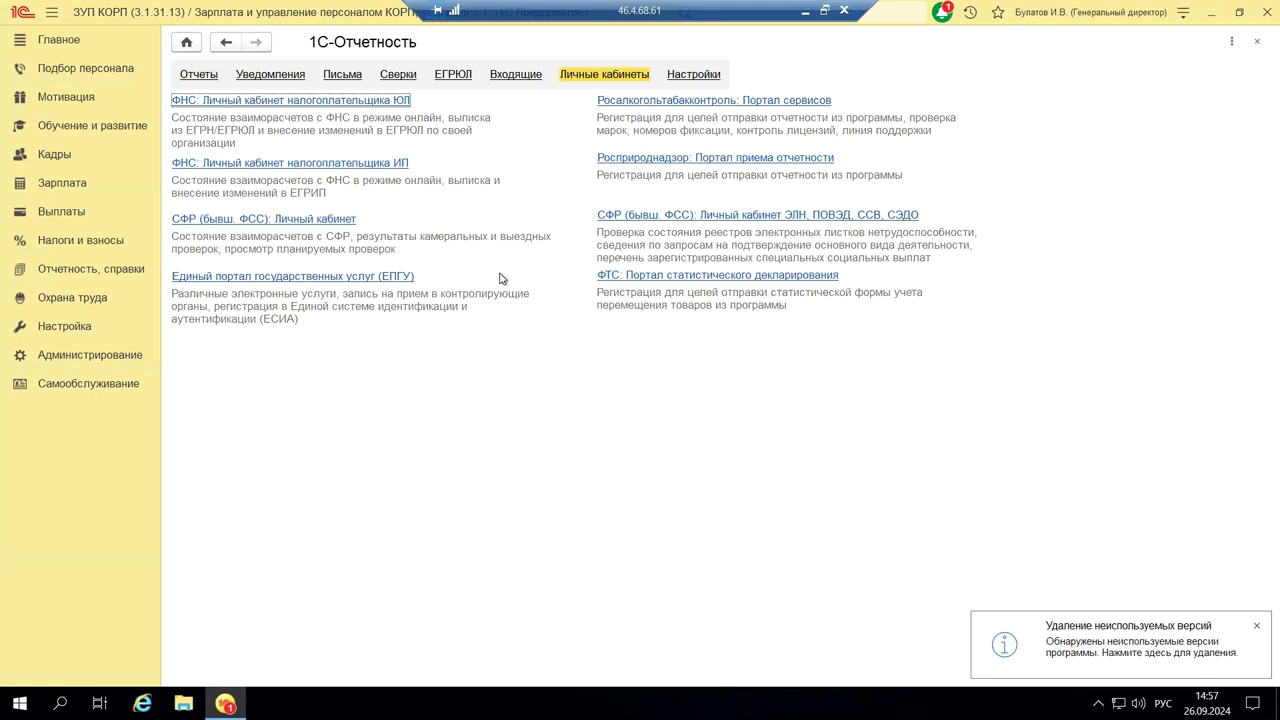
left_click(721, 276)
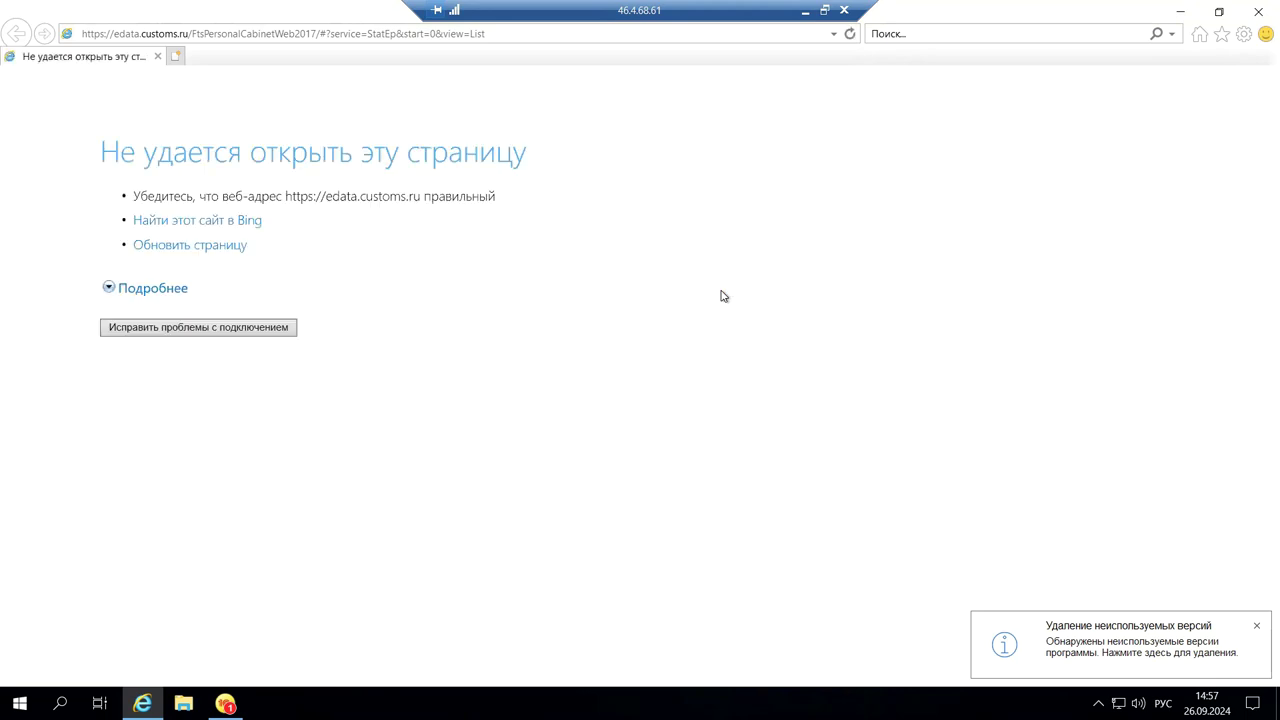
left_click(1257, 14)
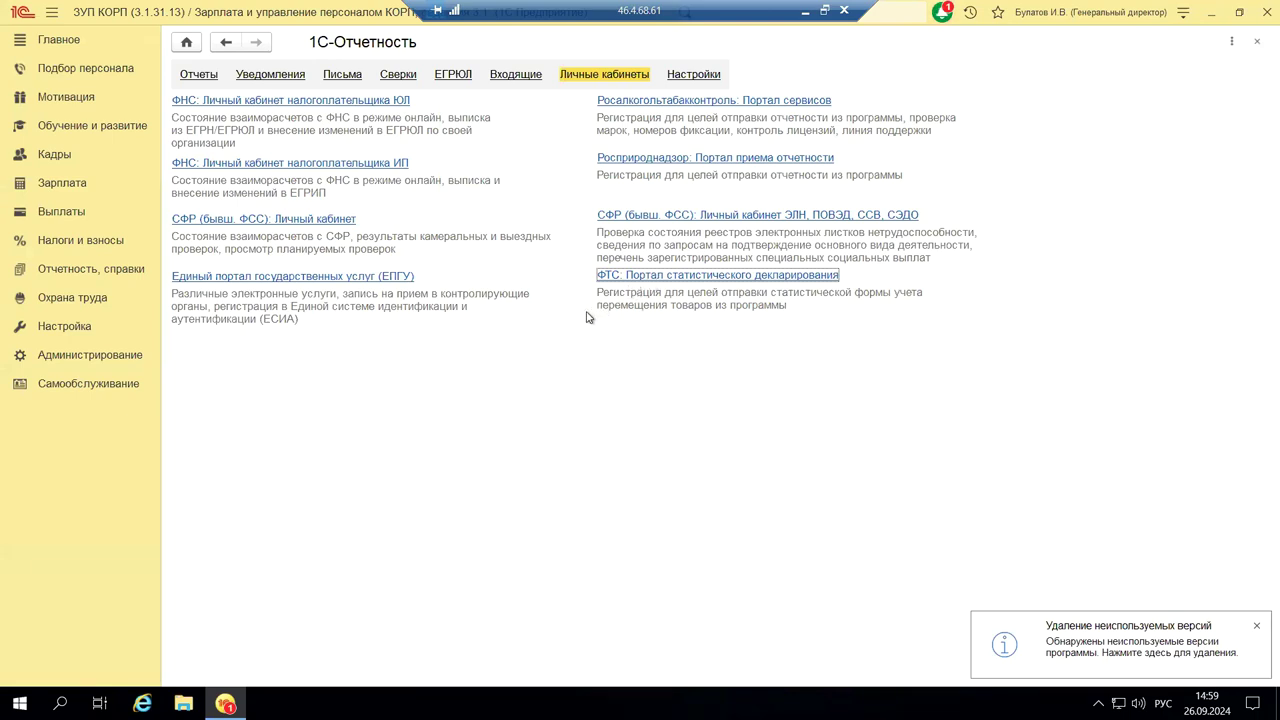
Step: Switch to the PowerPoint presentation and show its title slide, «1С:ЗУП-2024-Разъездная и вахтовая работа»
left_click(803, 12)
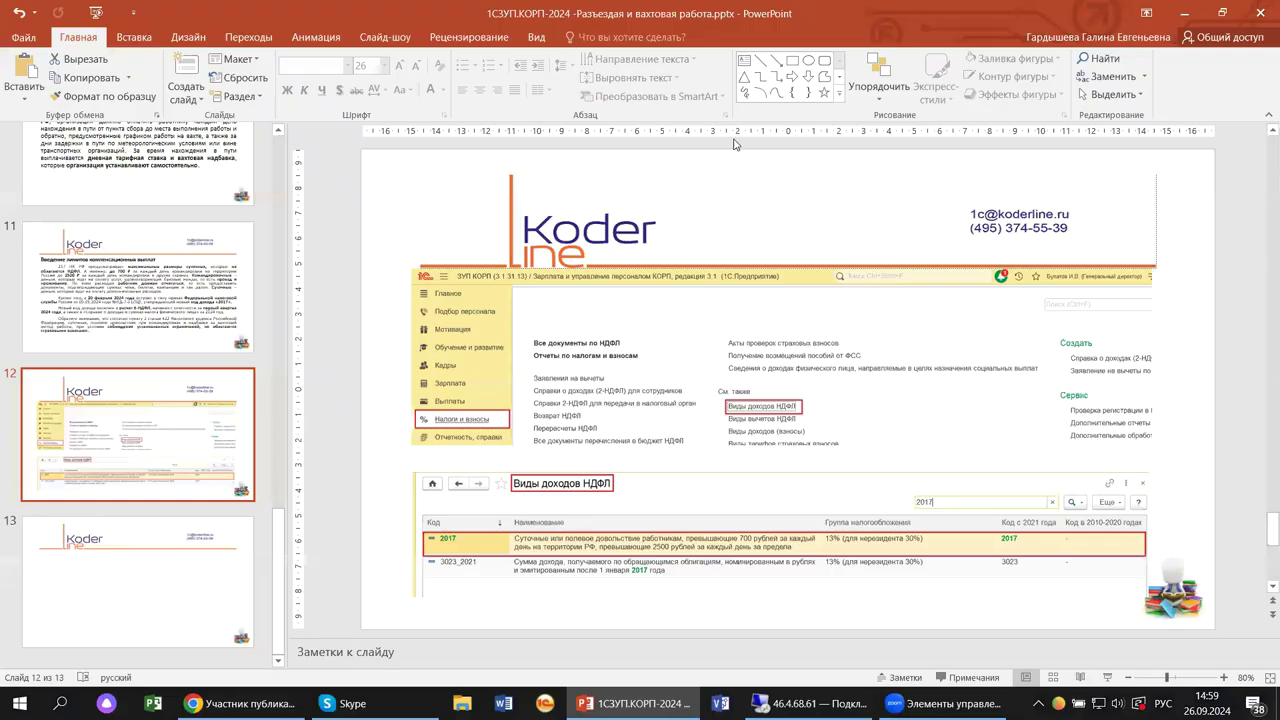
scroll(170, 414, "up", 2)
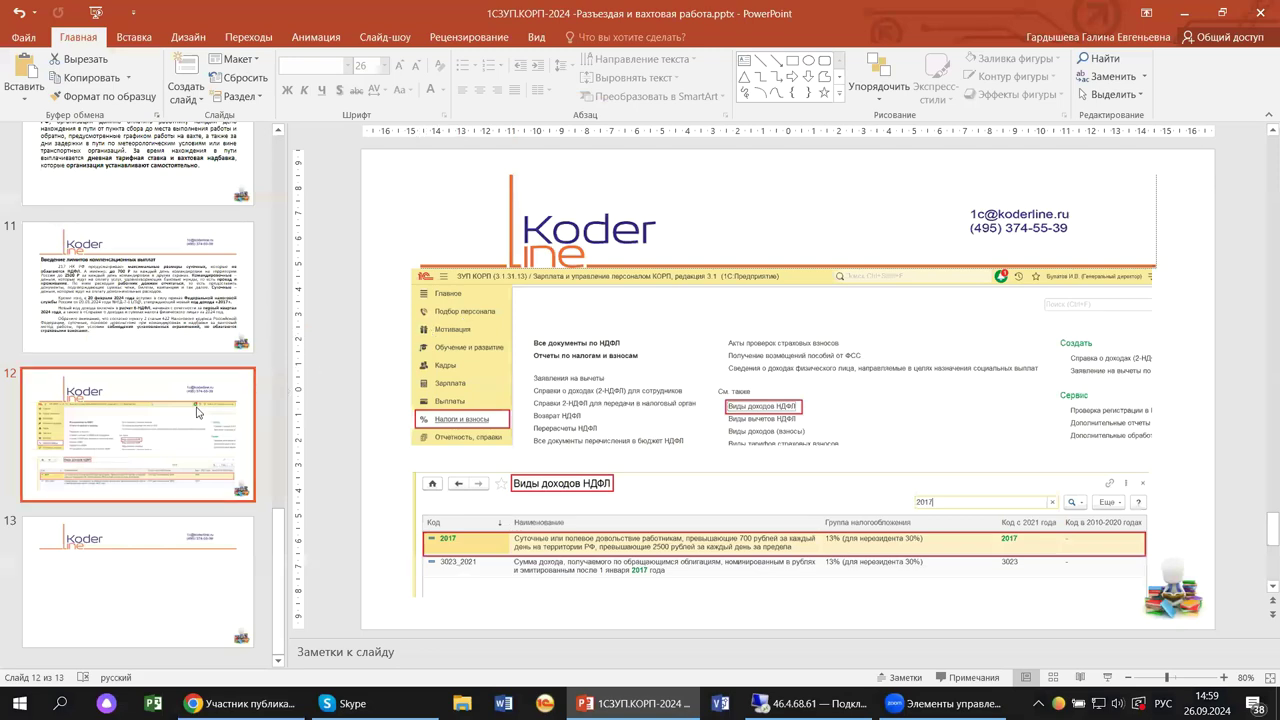
scroll(170, 414, "up", 15)
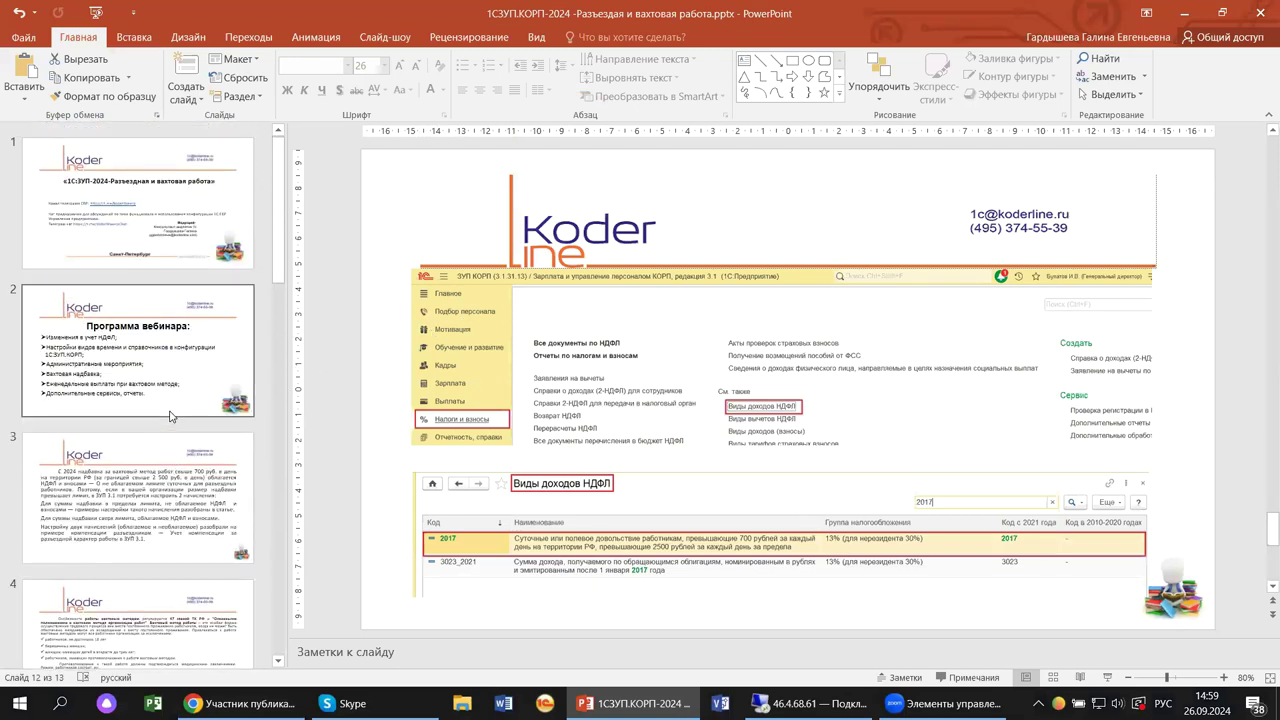
left_click(165, 260)
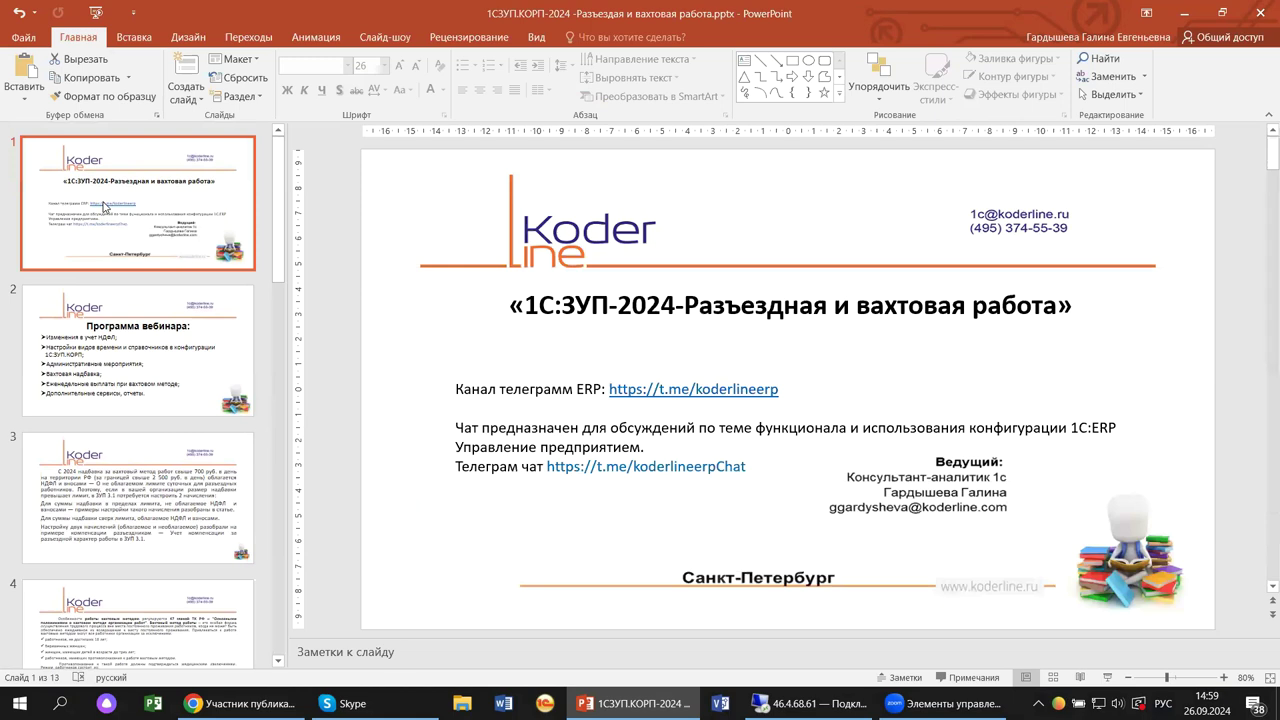
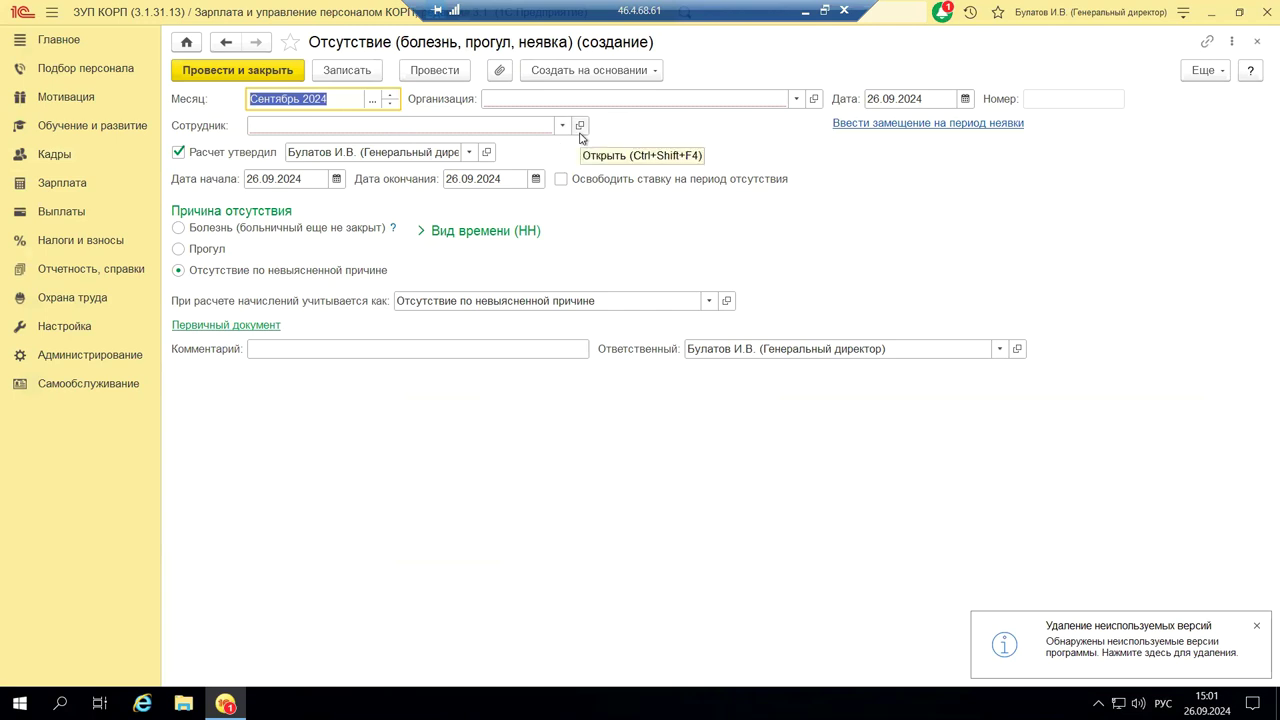
Step: Reopen the 1С:Кабинет сотрудника connection page from Кадры and view its login request and its detailed service information, closing both
left_click(62, 158)
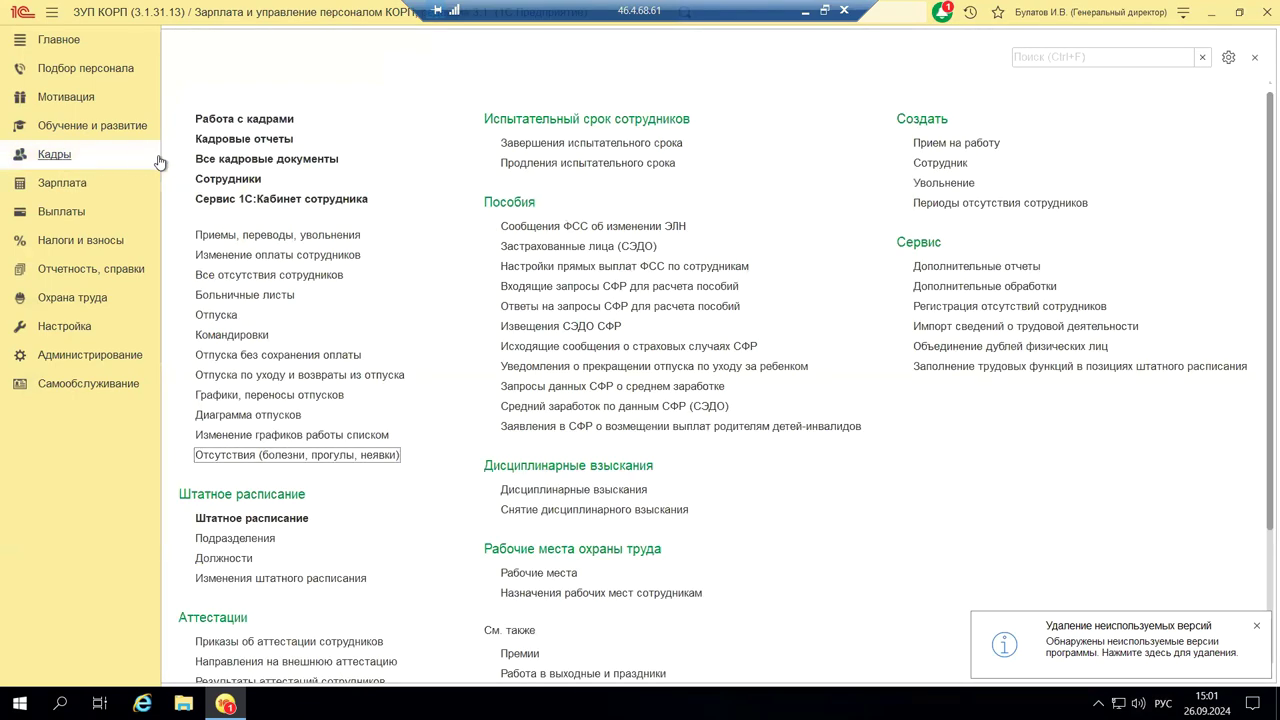
left_click(245, 200)
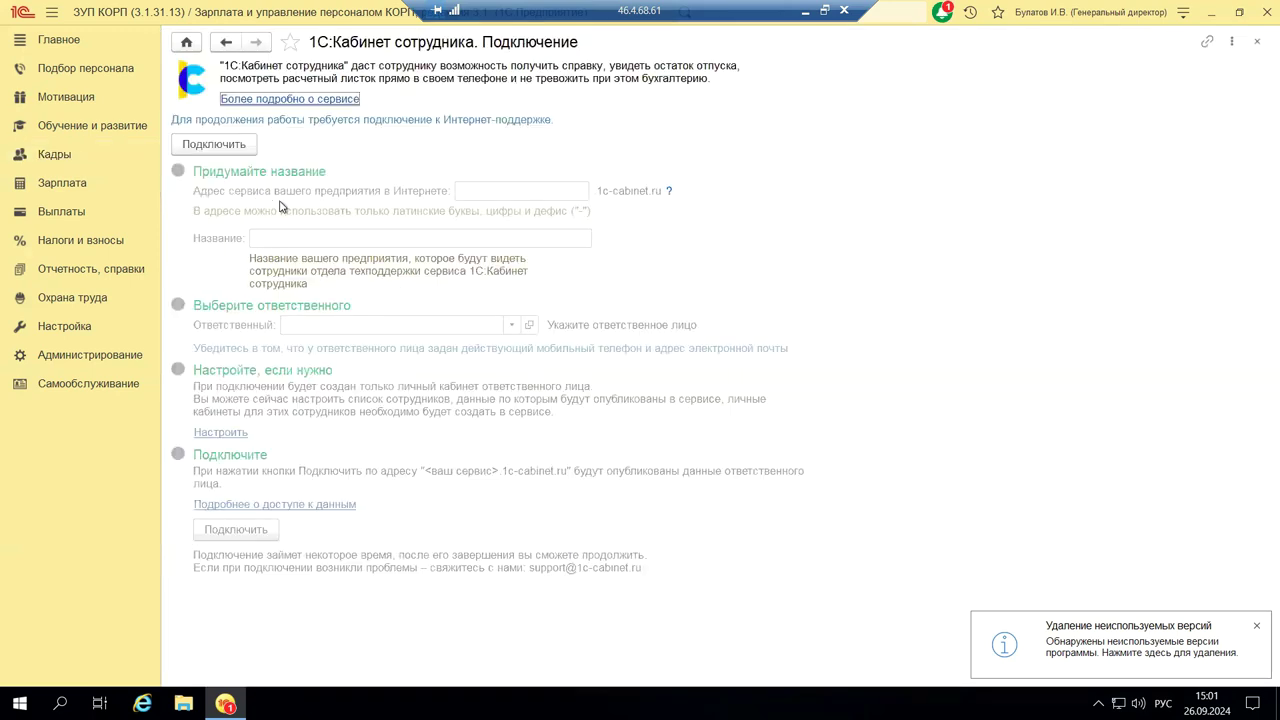
left_click(215, 146)
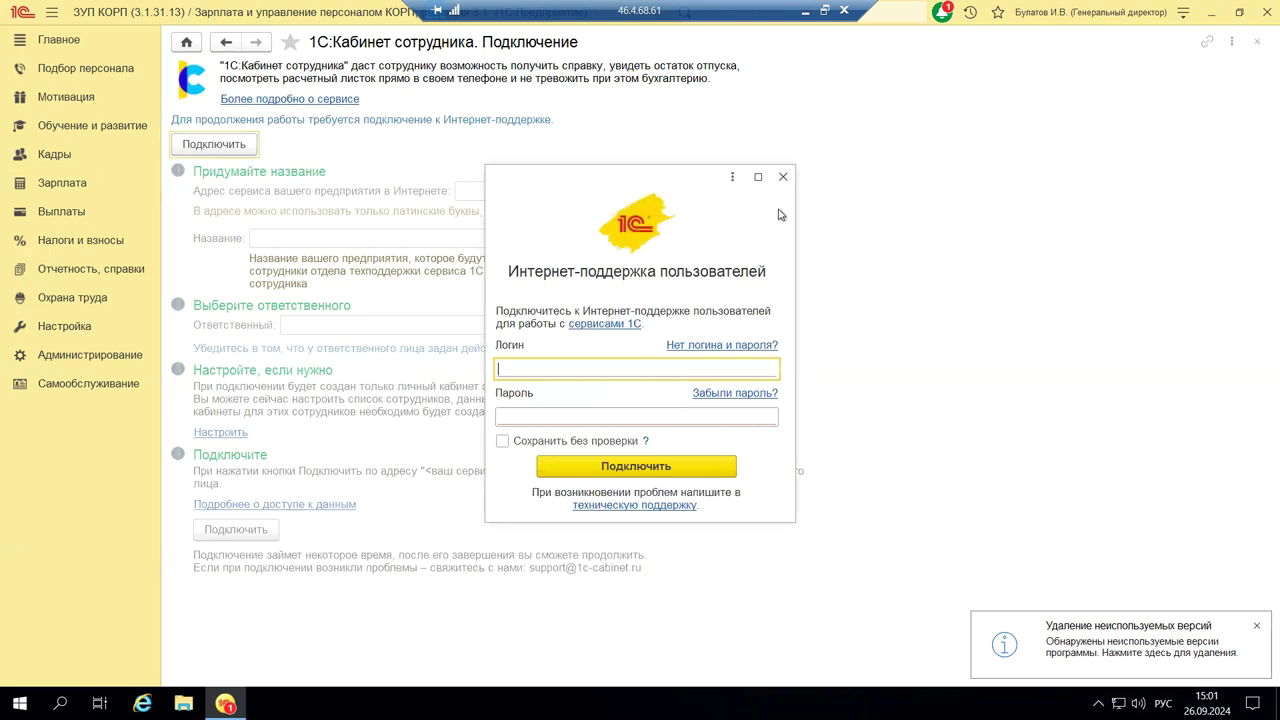
left_click(783, 177)
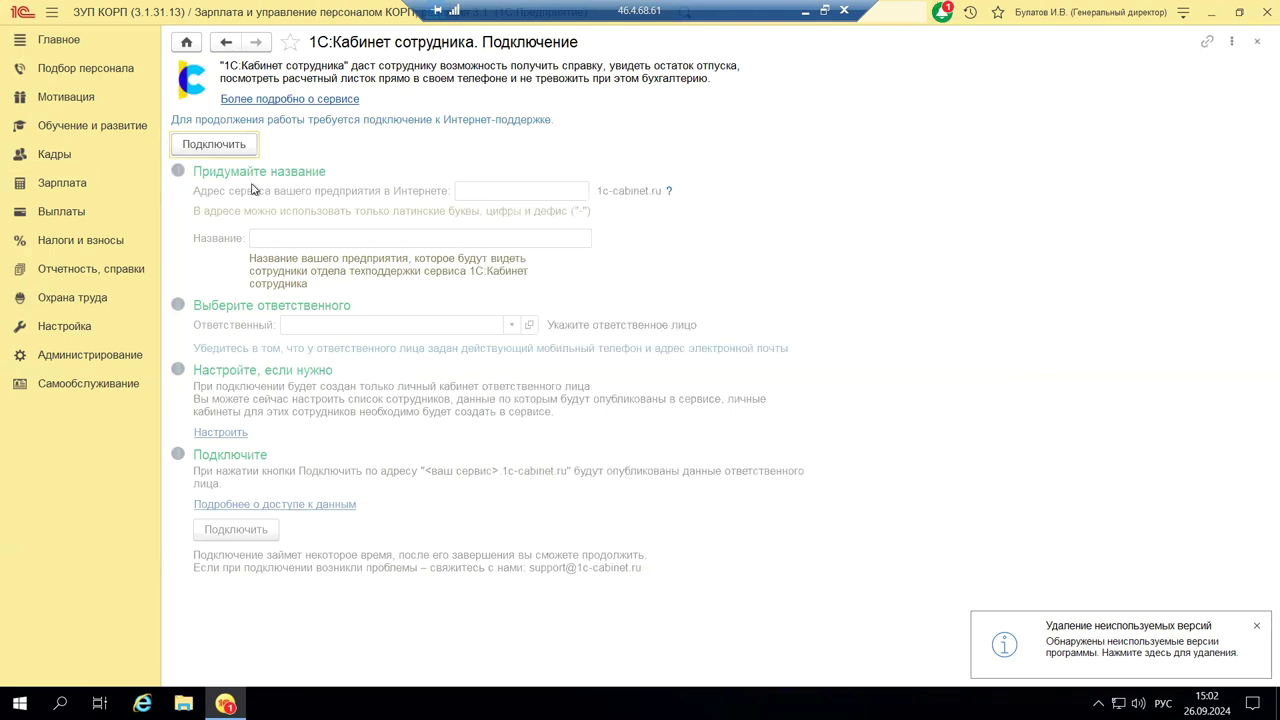
left_click(228, 99)
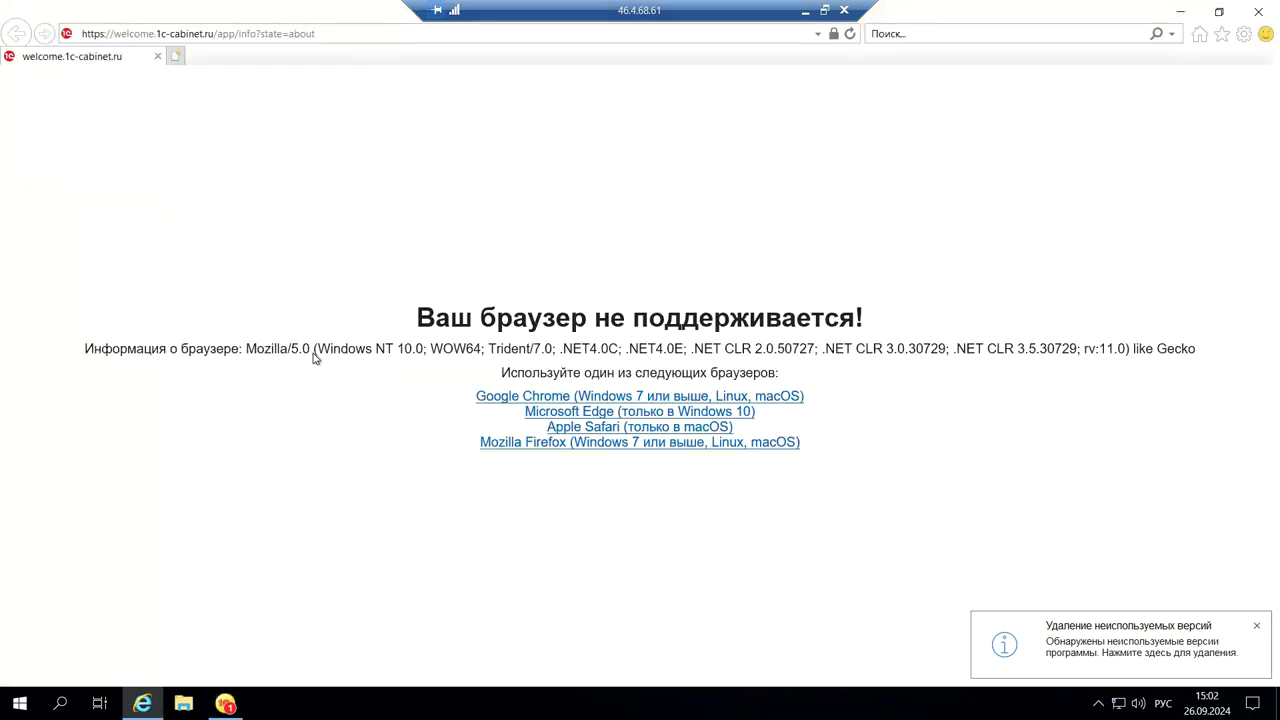
left_click(1257, 9)
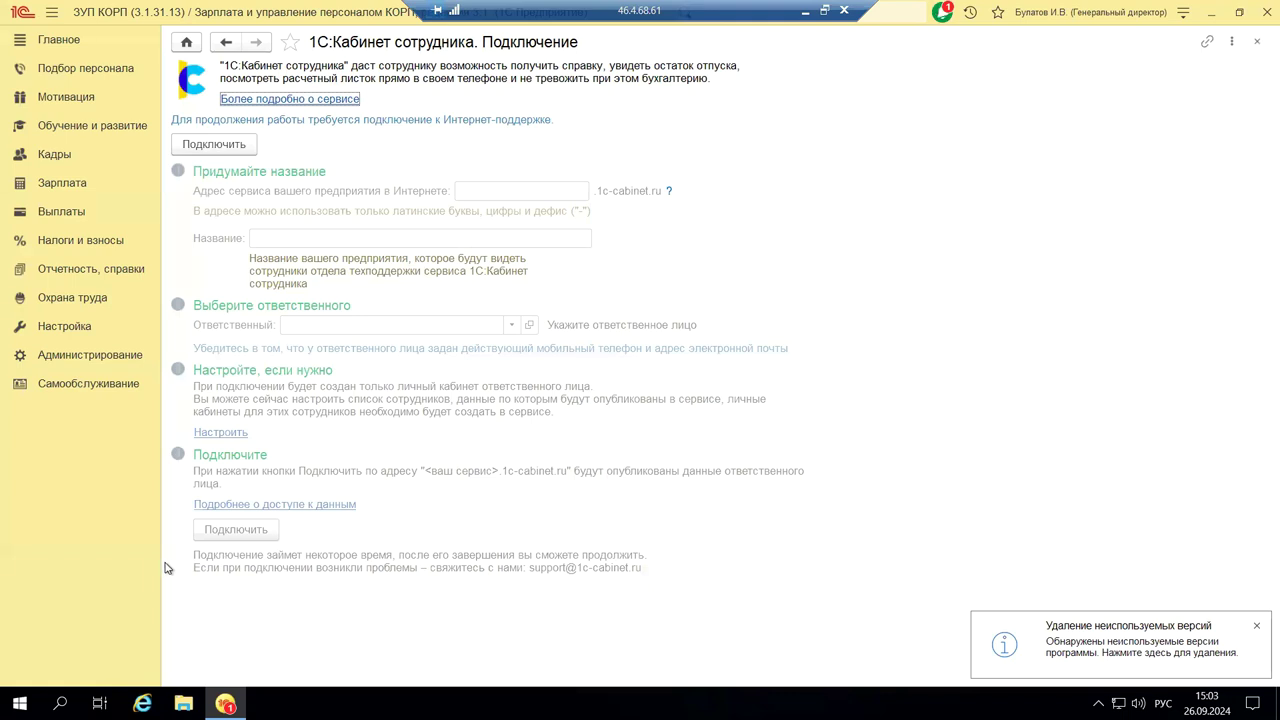
Step: Start a new Командировка document and try to print the Приказ о направлении в командировку (Т-9), cancelling the required save
left_click(49, 158)
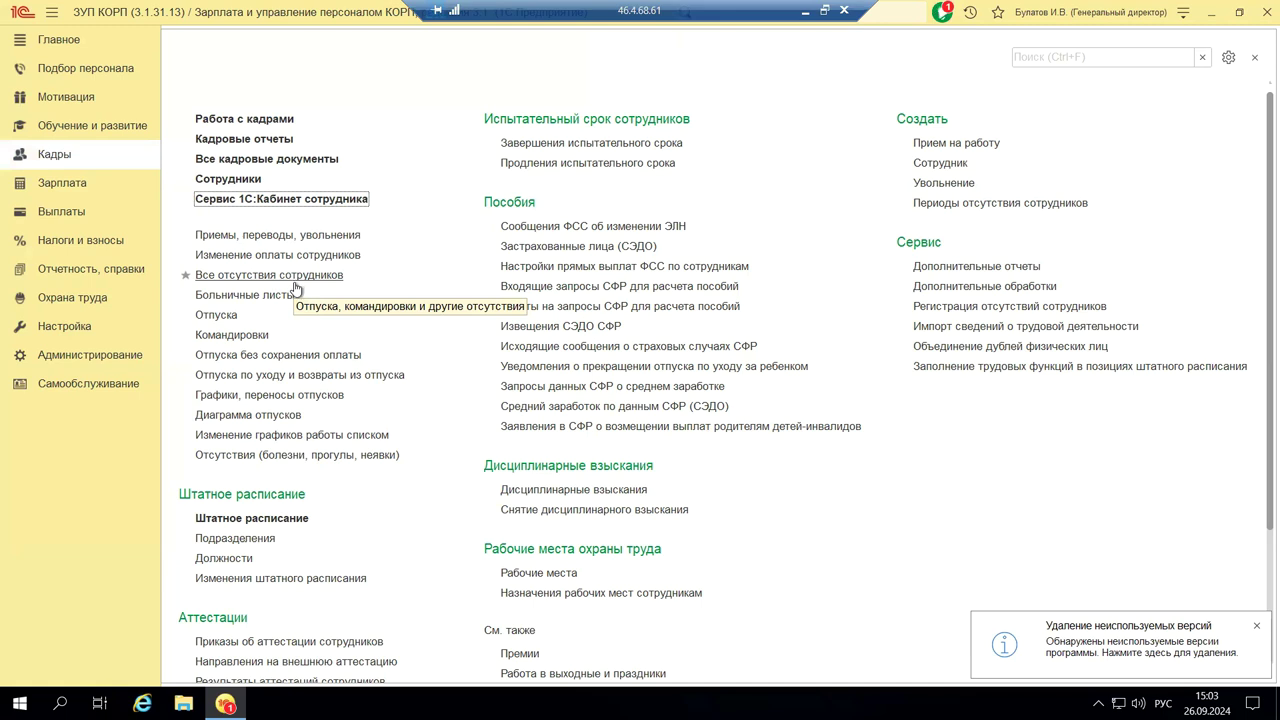
left_click(213, 340)
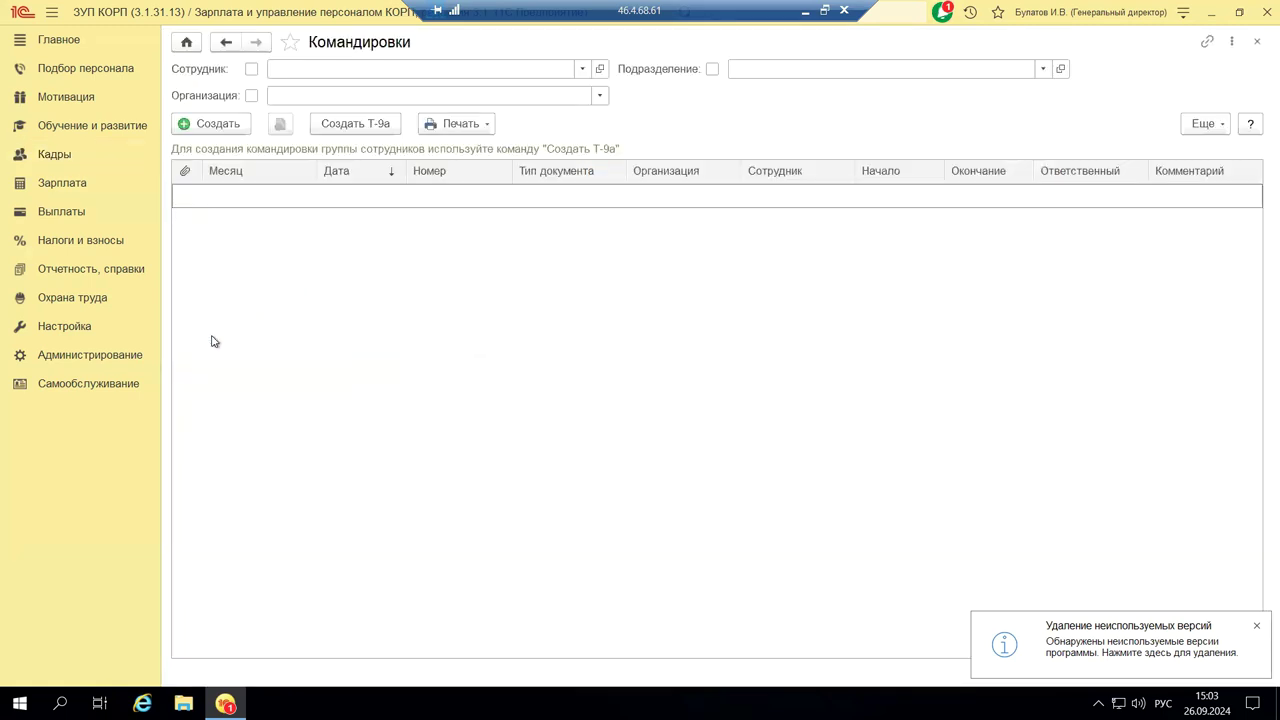
left_click(232, 126)
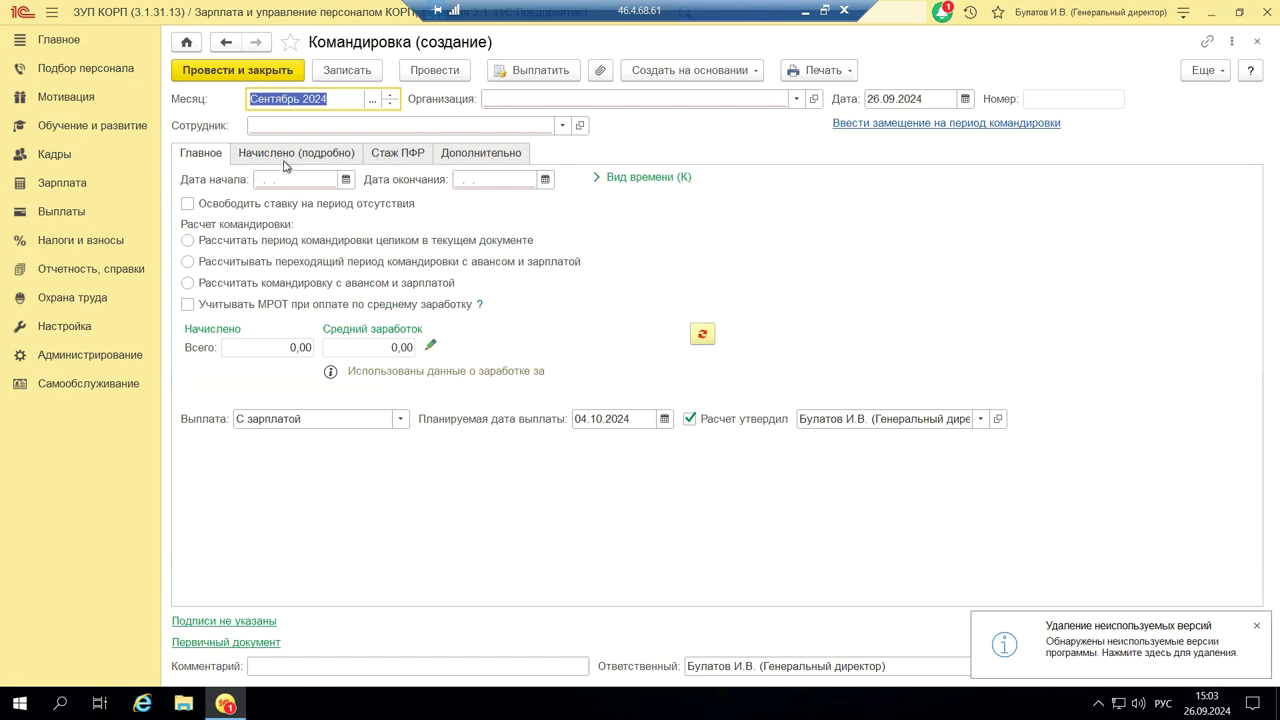
left_click(806, 72)
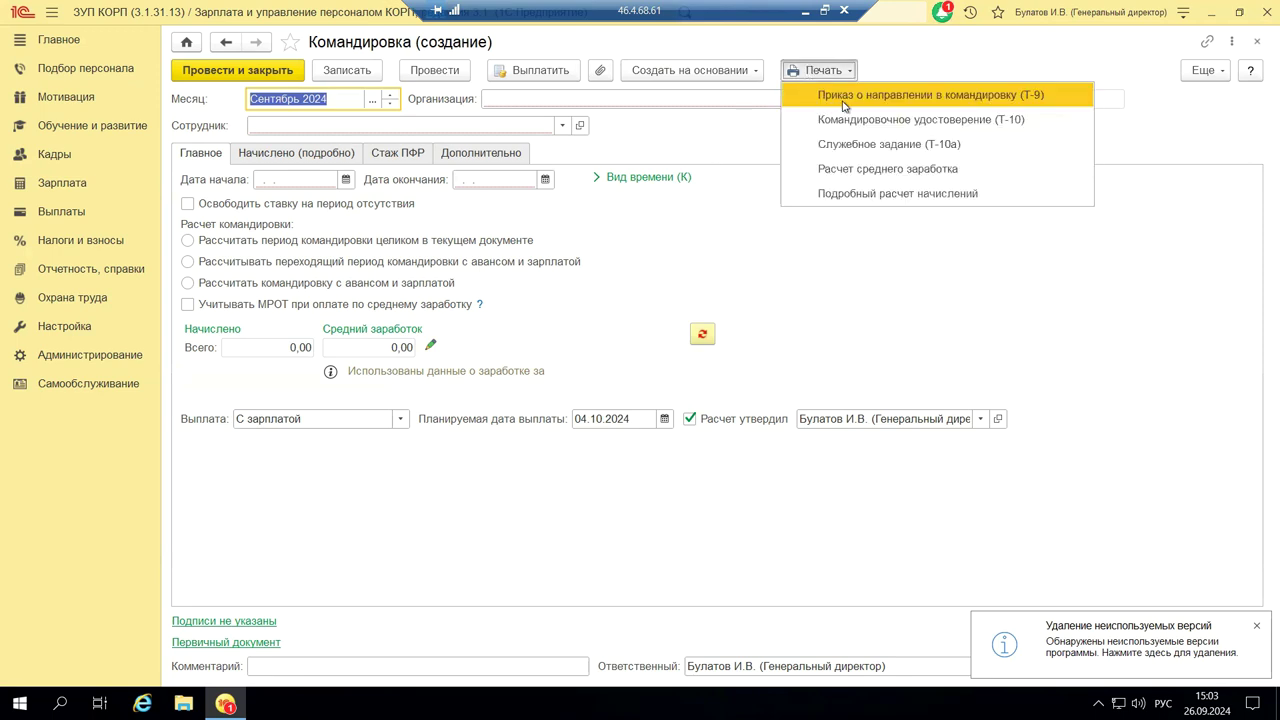
left_click(845, 104)
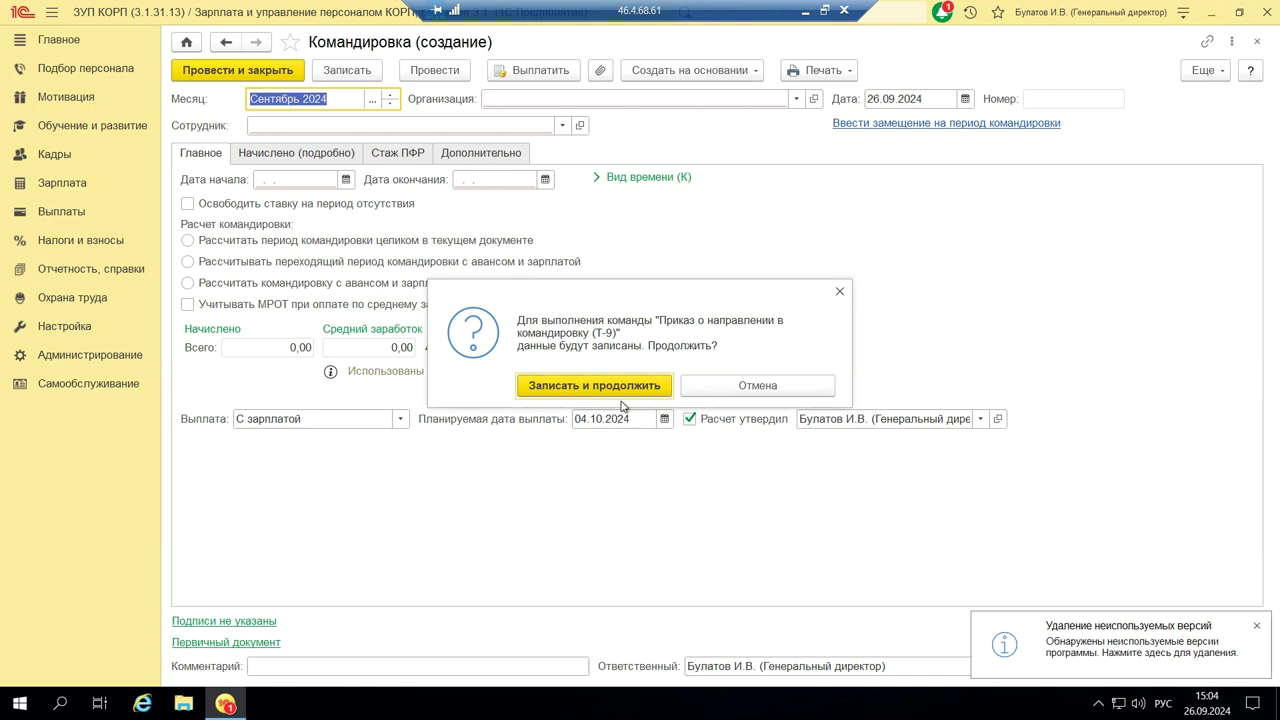
left_click(744, 390)
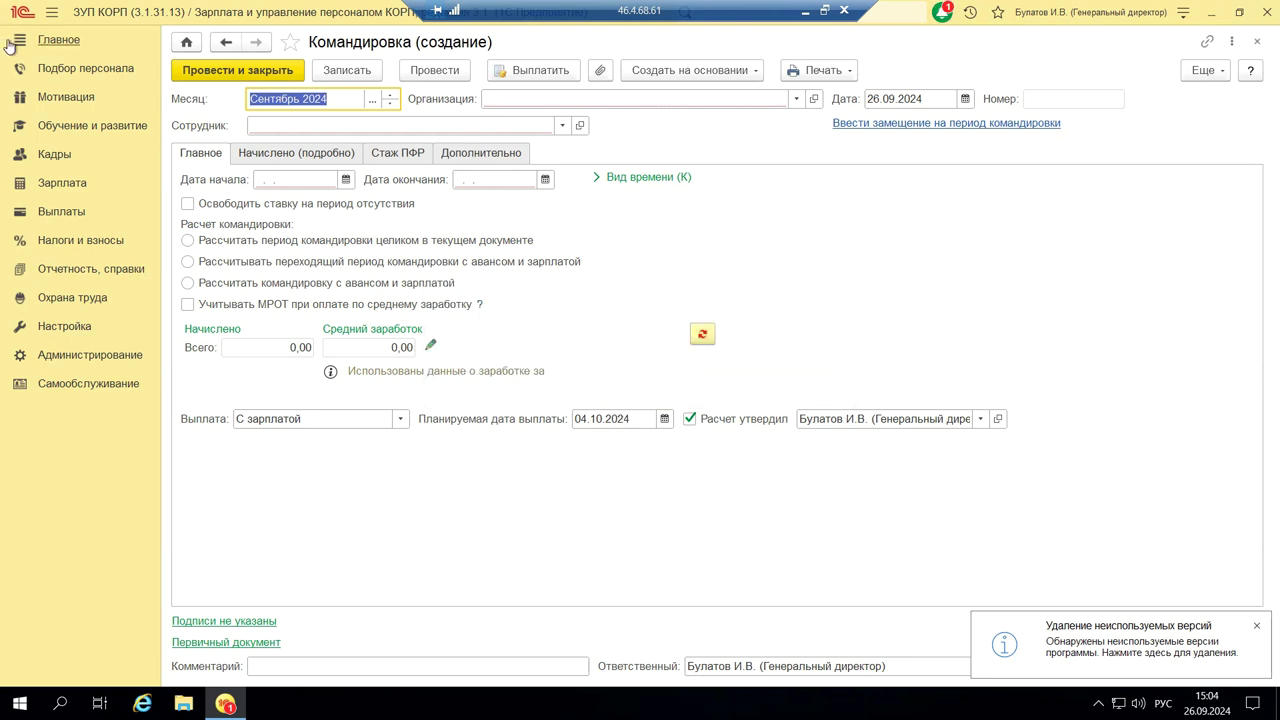
Step: View a blank Сообщение об отсутствии form from the Самообслуживание absence messages and close it without saving
left_click(58, 42)
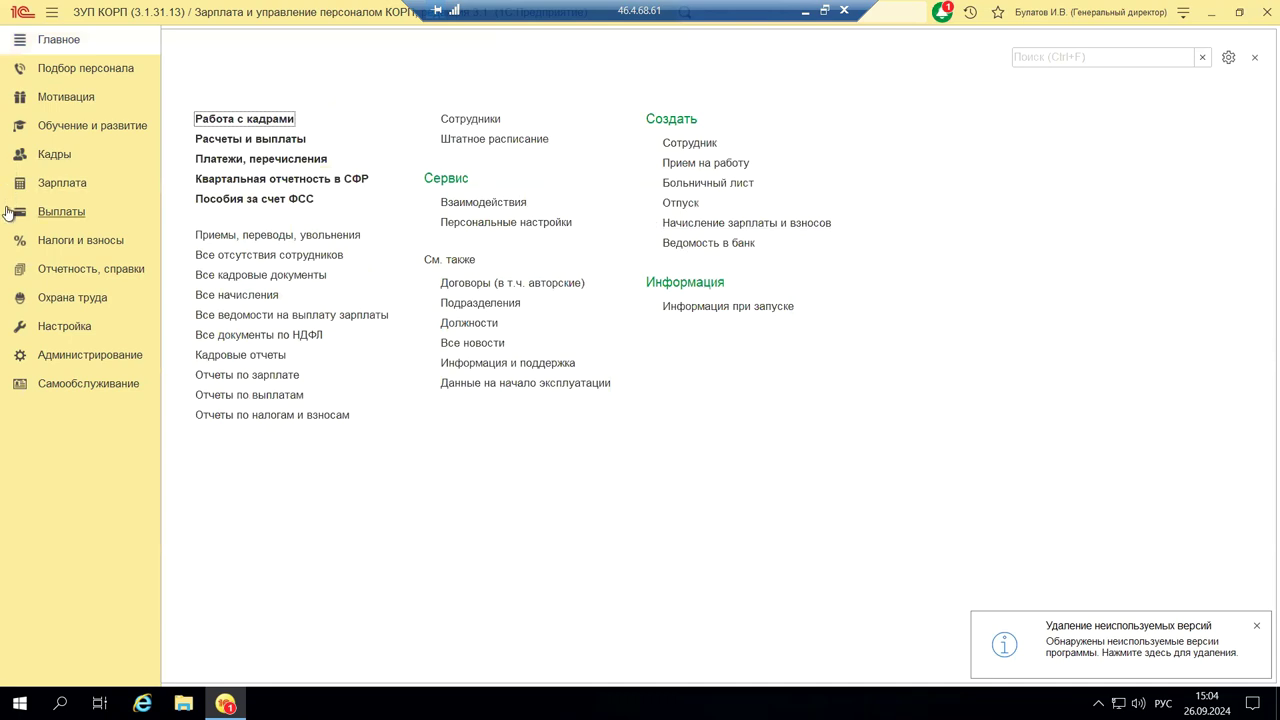
left_click(95, 388)
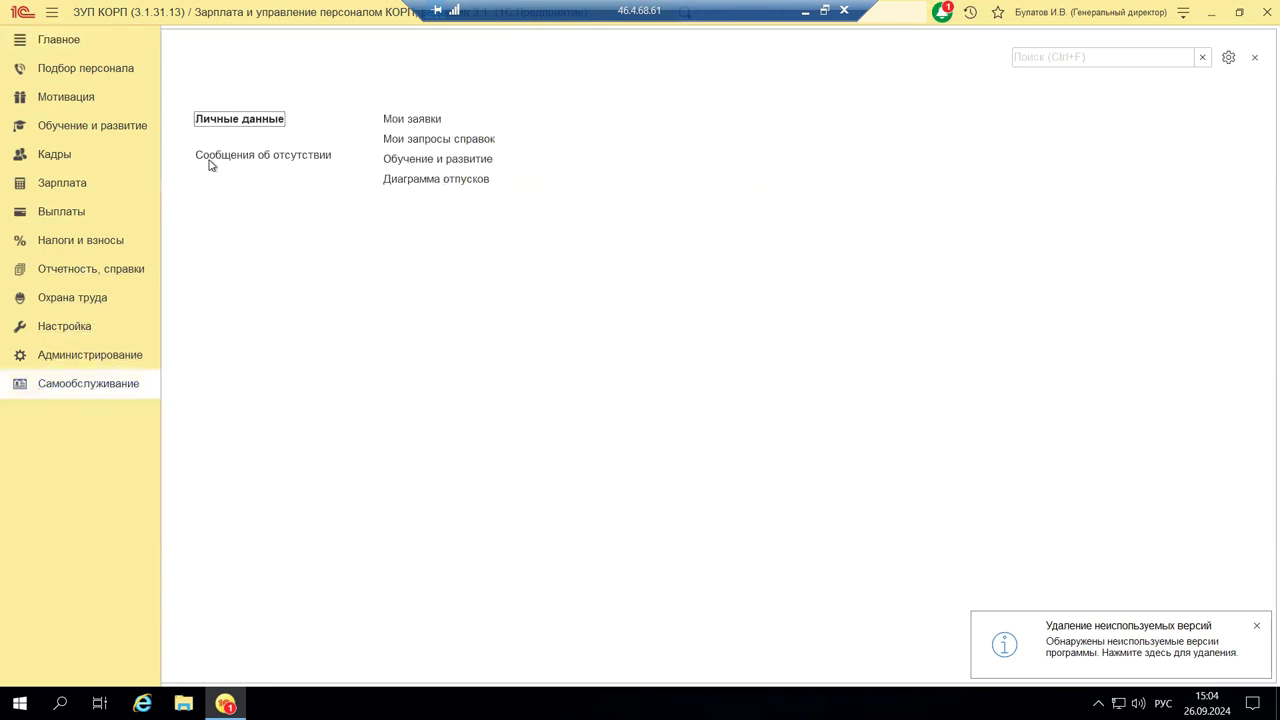
left_click(301, 156)
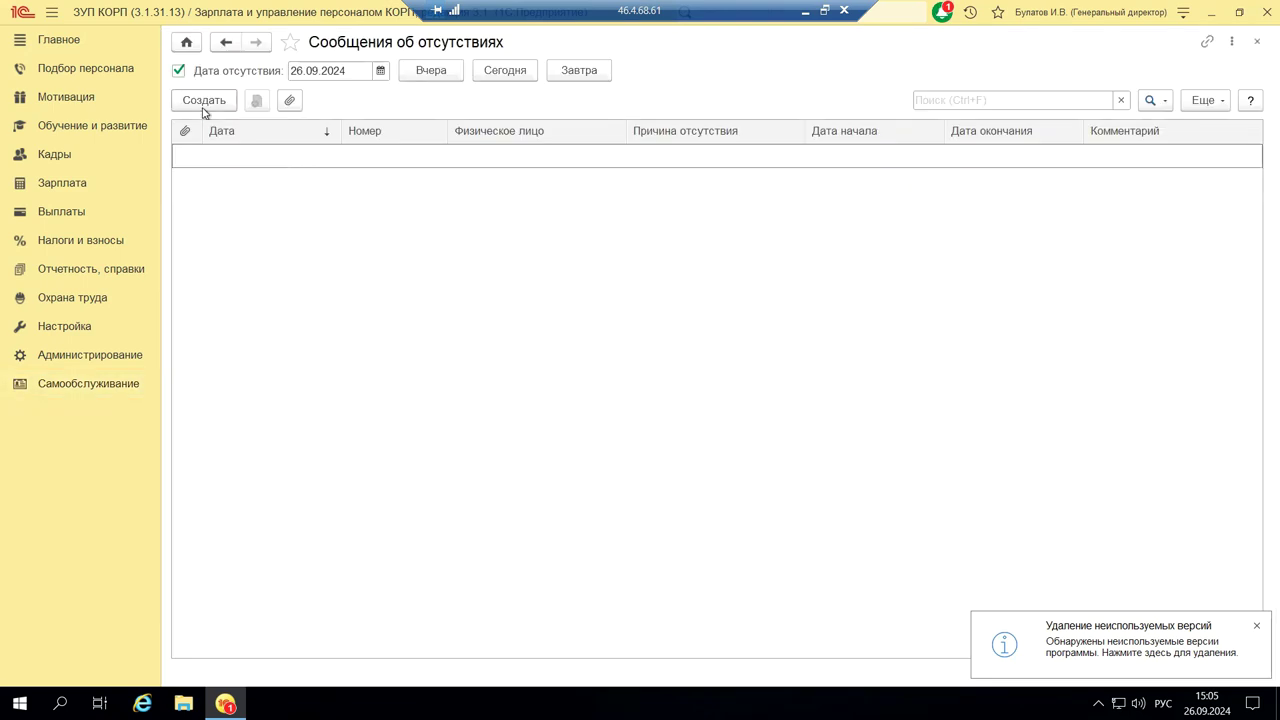
left_click(203, 104)
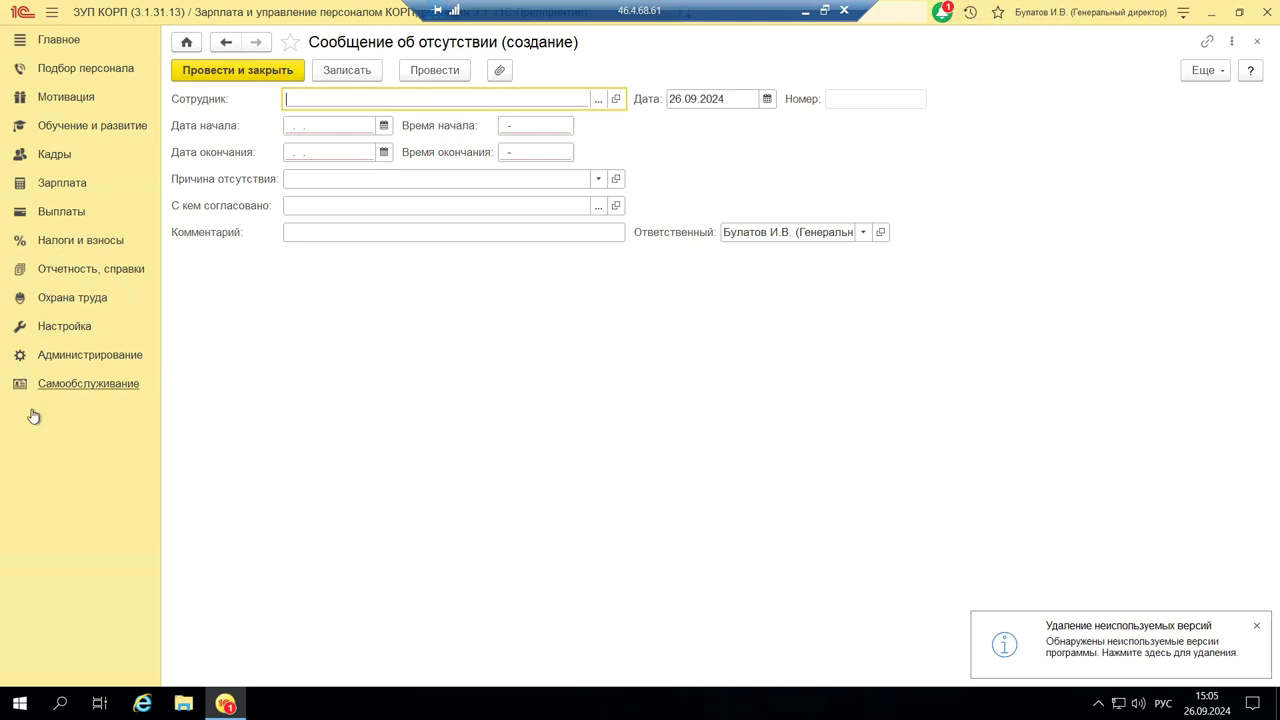
left_click(1255, 47)
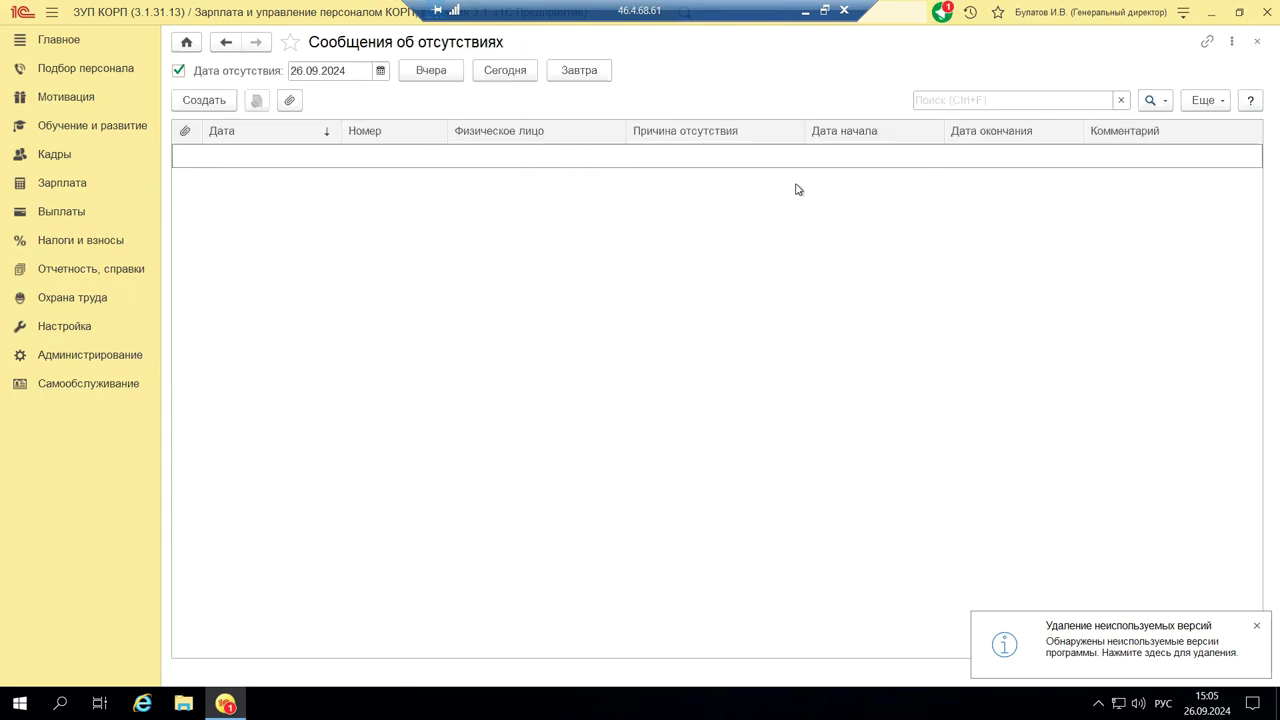
Step: Review the request types that can be created in the self-service Мои заявки list, closing it and returning to the PowerPoint presentation
left_click(50, 385)
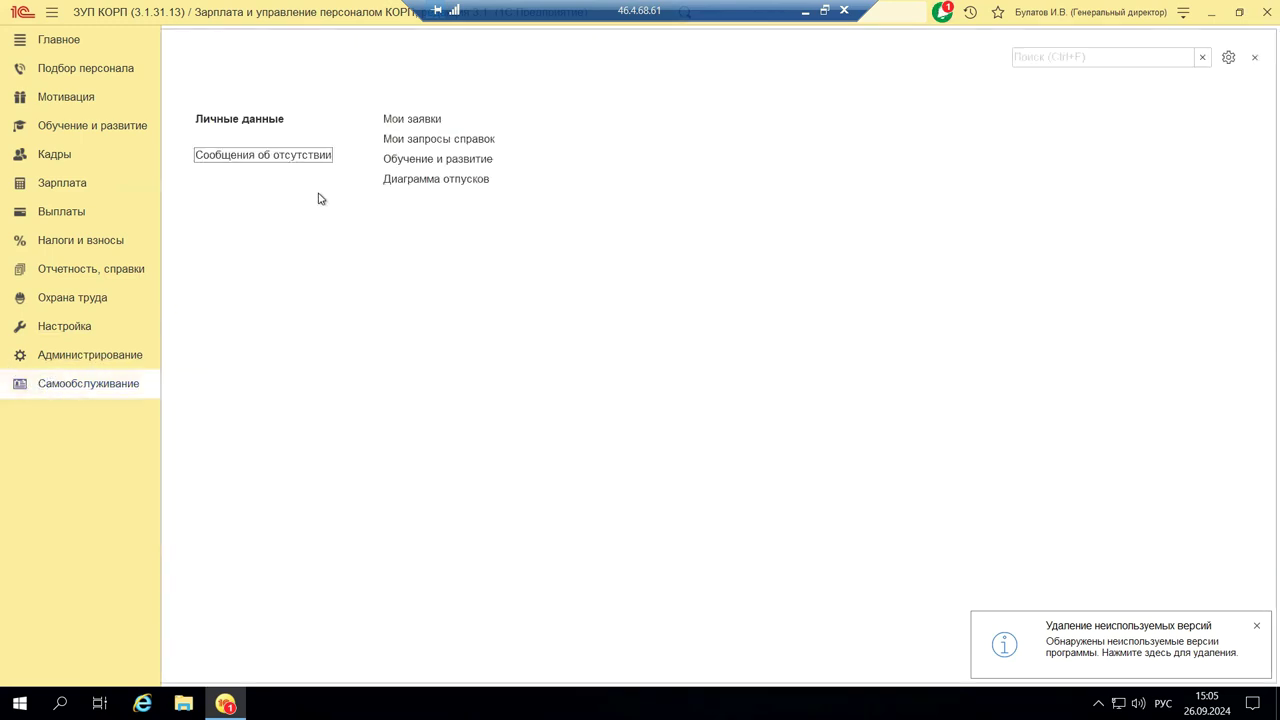
left_click(428, 120)
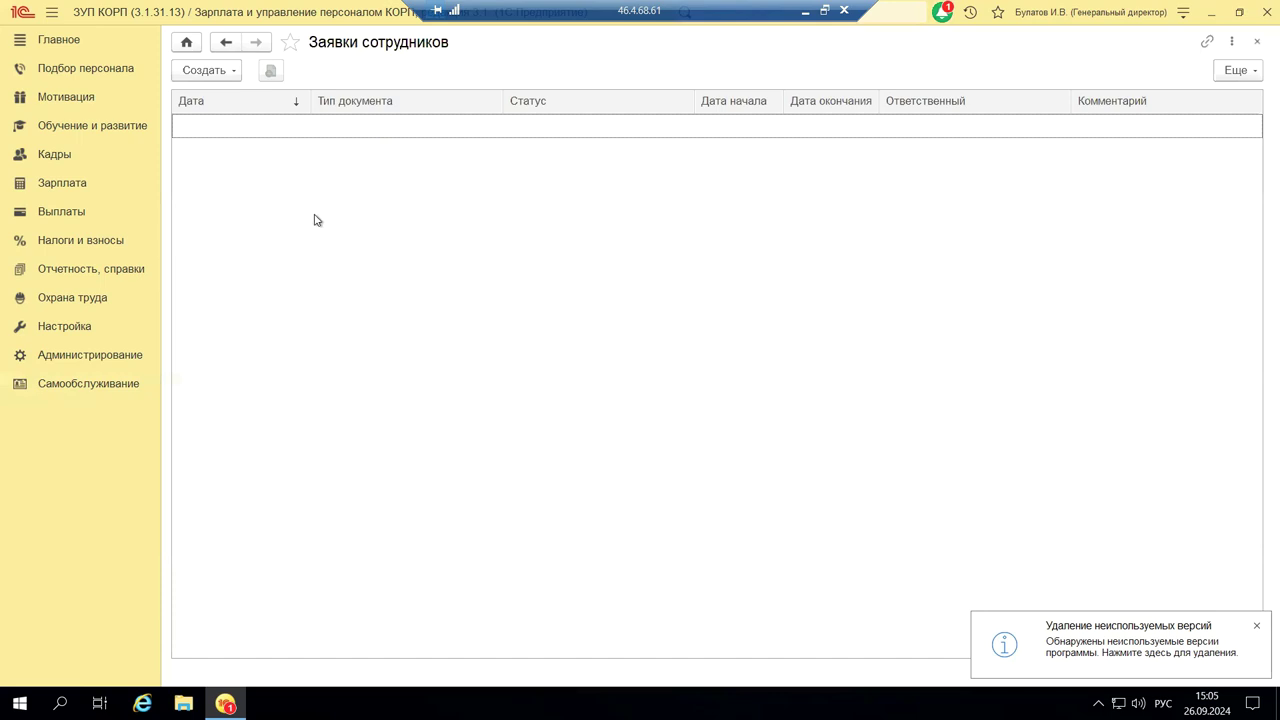
left_click(190, 76)
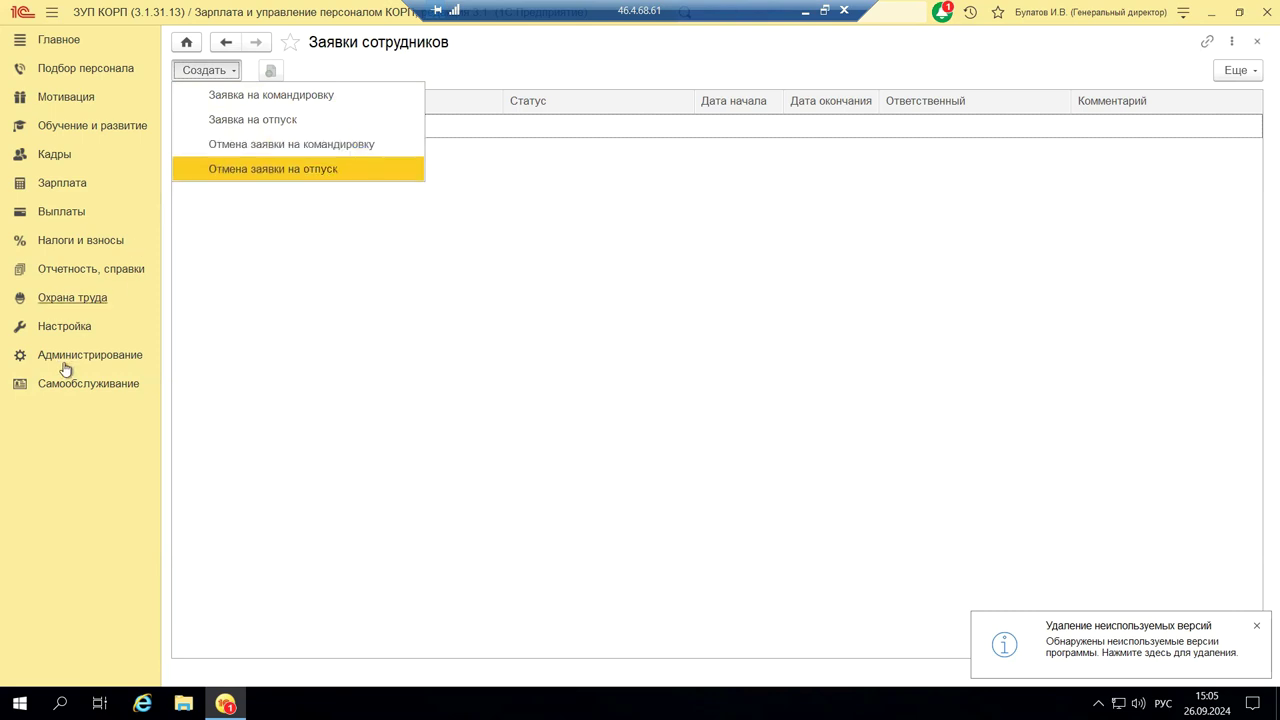
left_click(1256, 41)
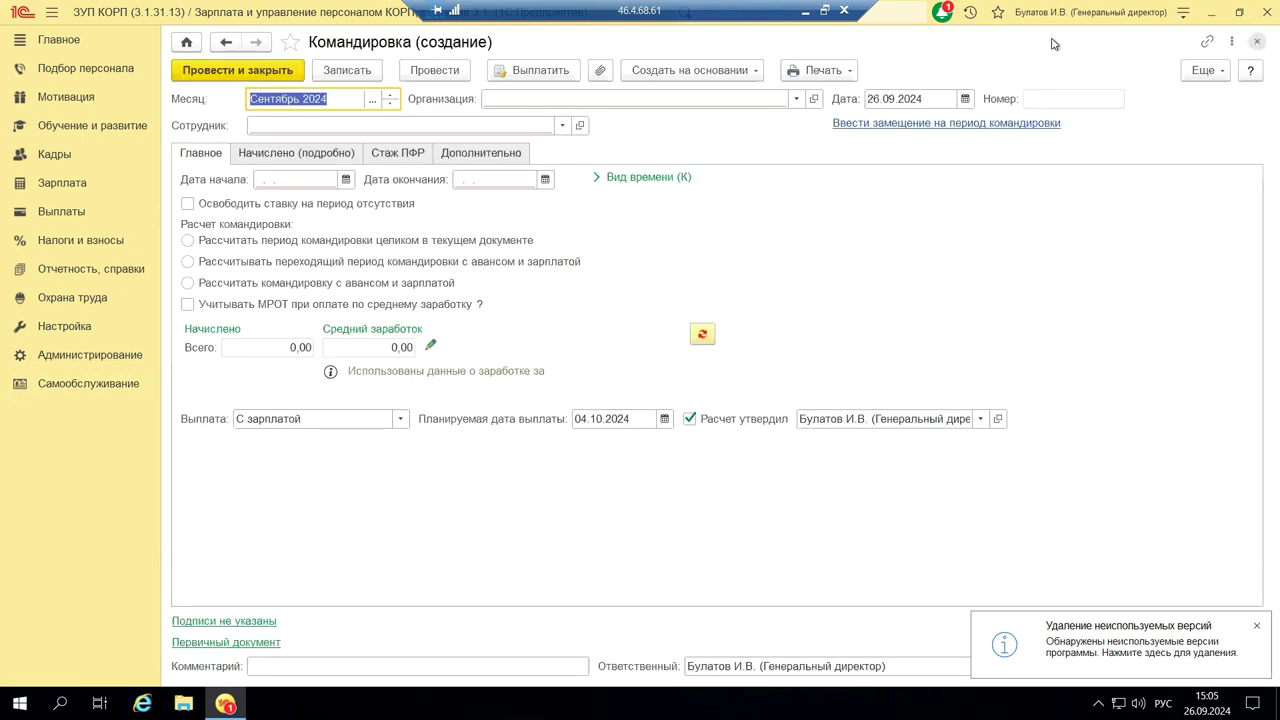
left_click(804, 13)
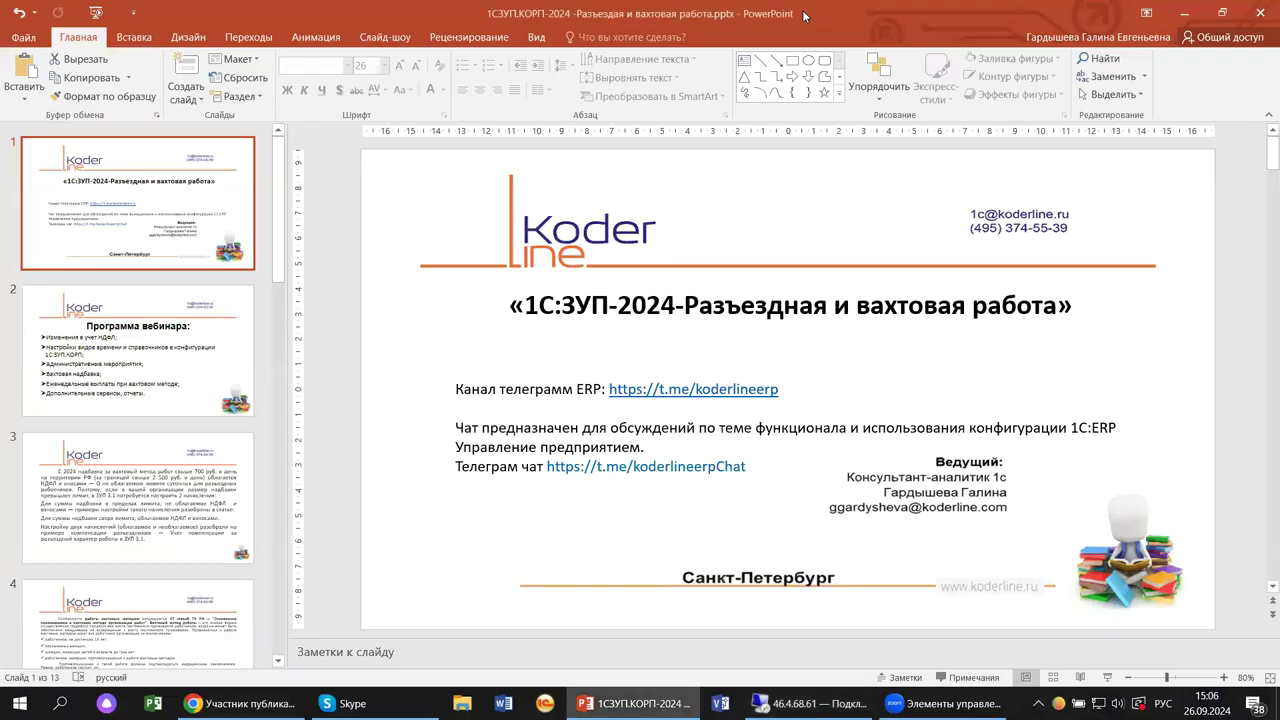